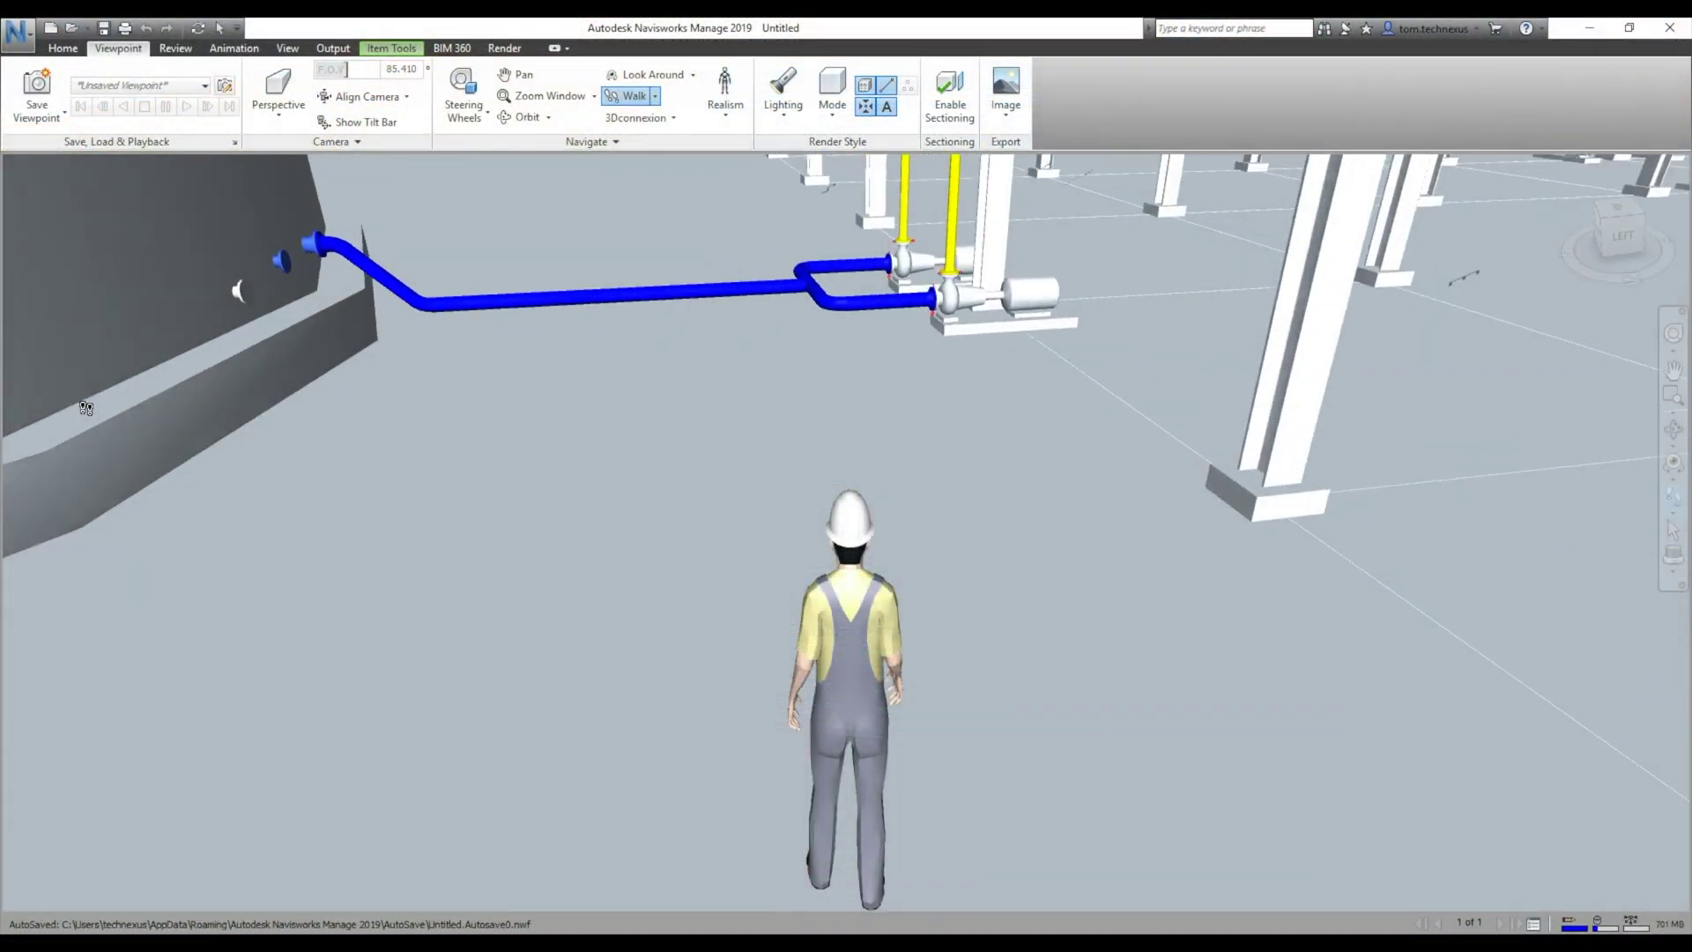
pyautogui.moveTo(85, 408); pyautogui.dragTo(747, 476)
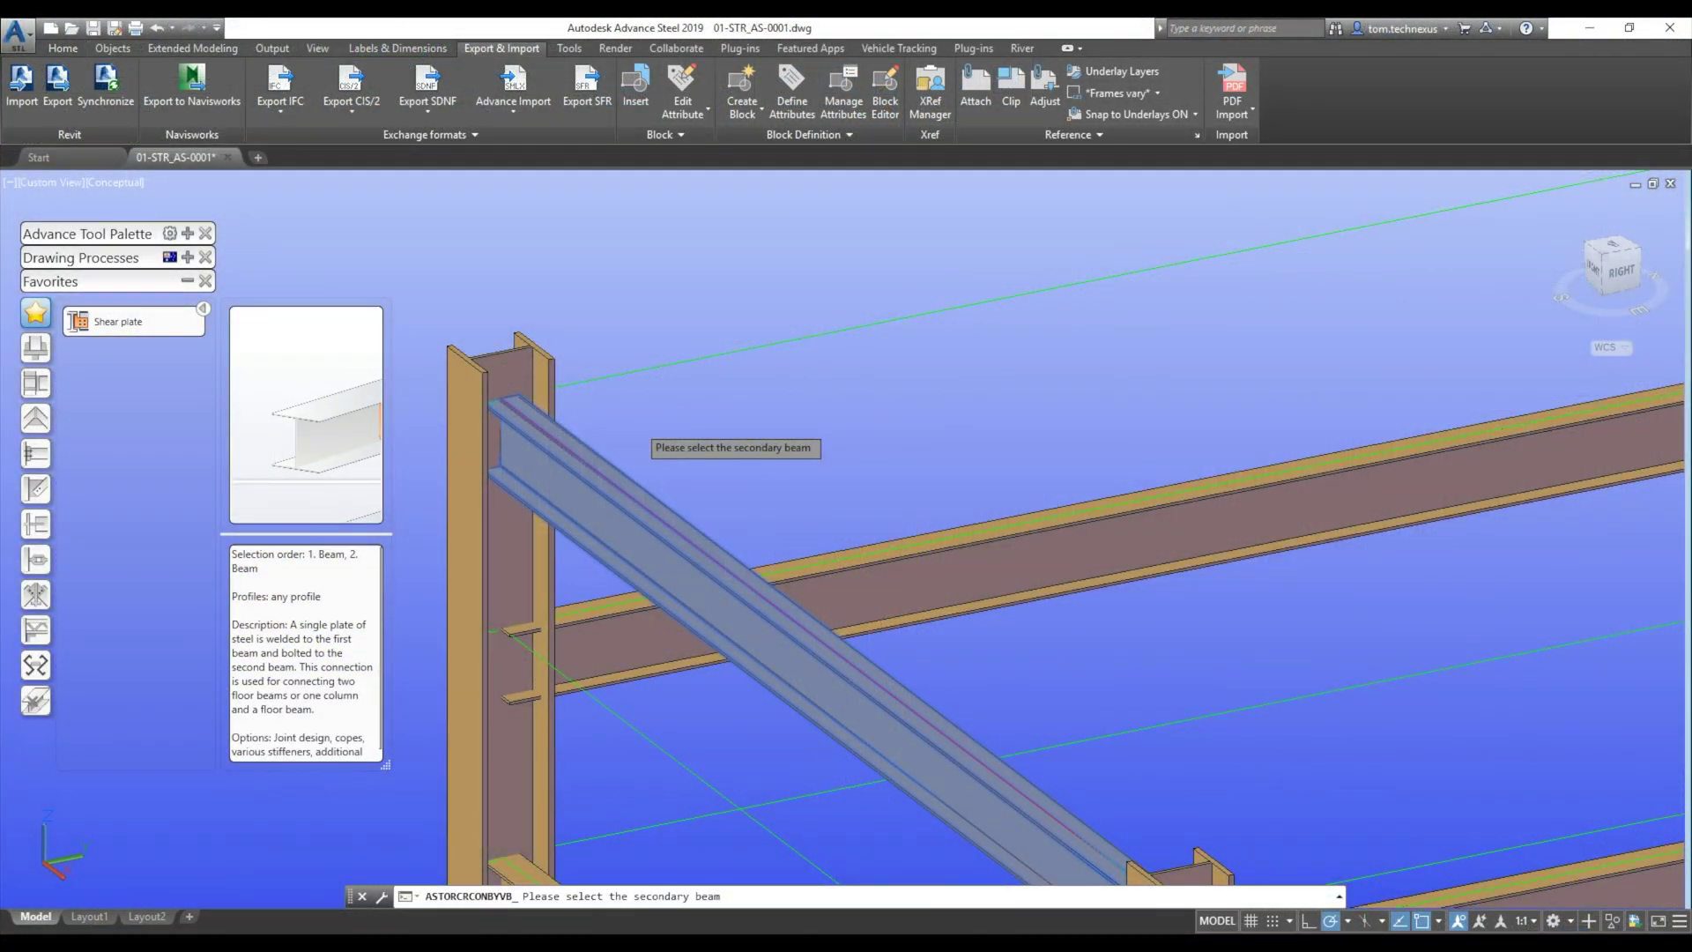
pyautogui.click(529, 444)
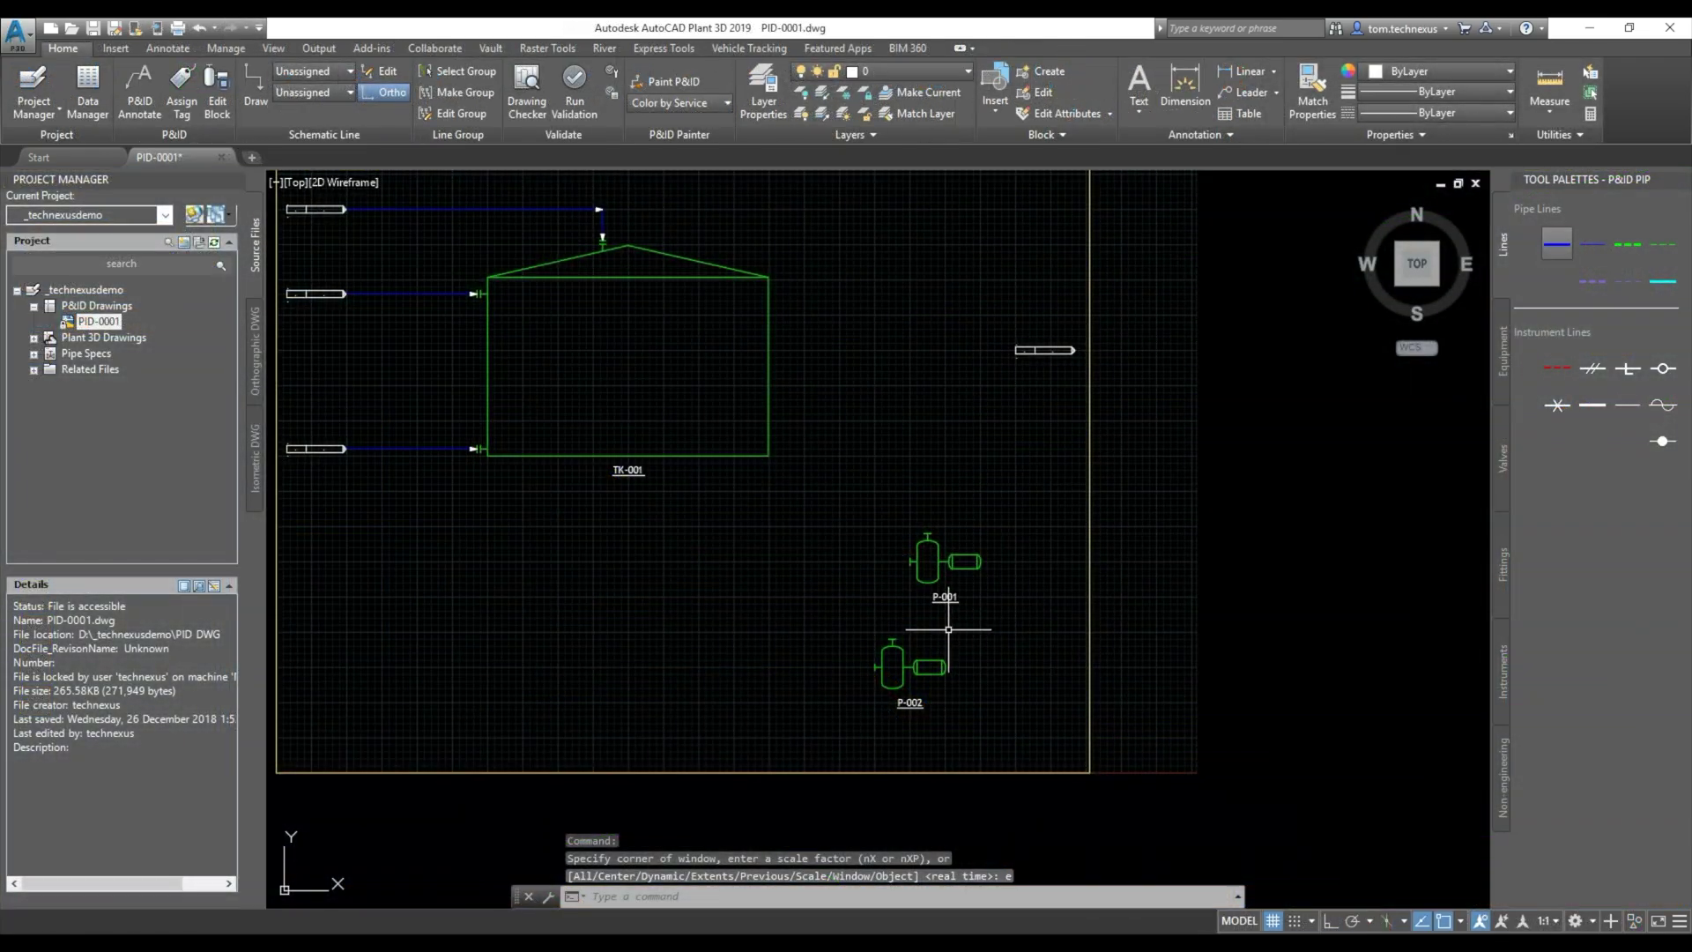
pyautogui.scroll(3, 961, 578)
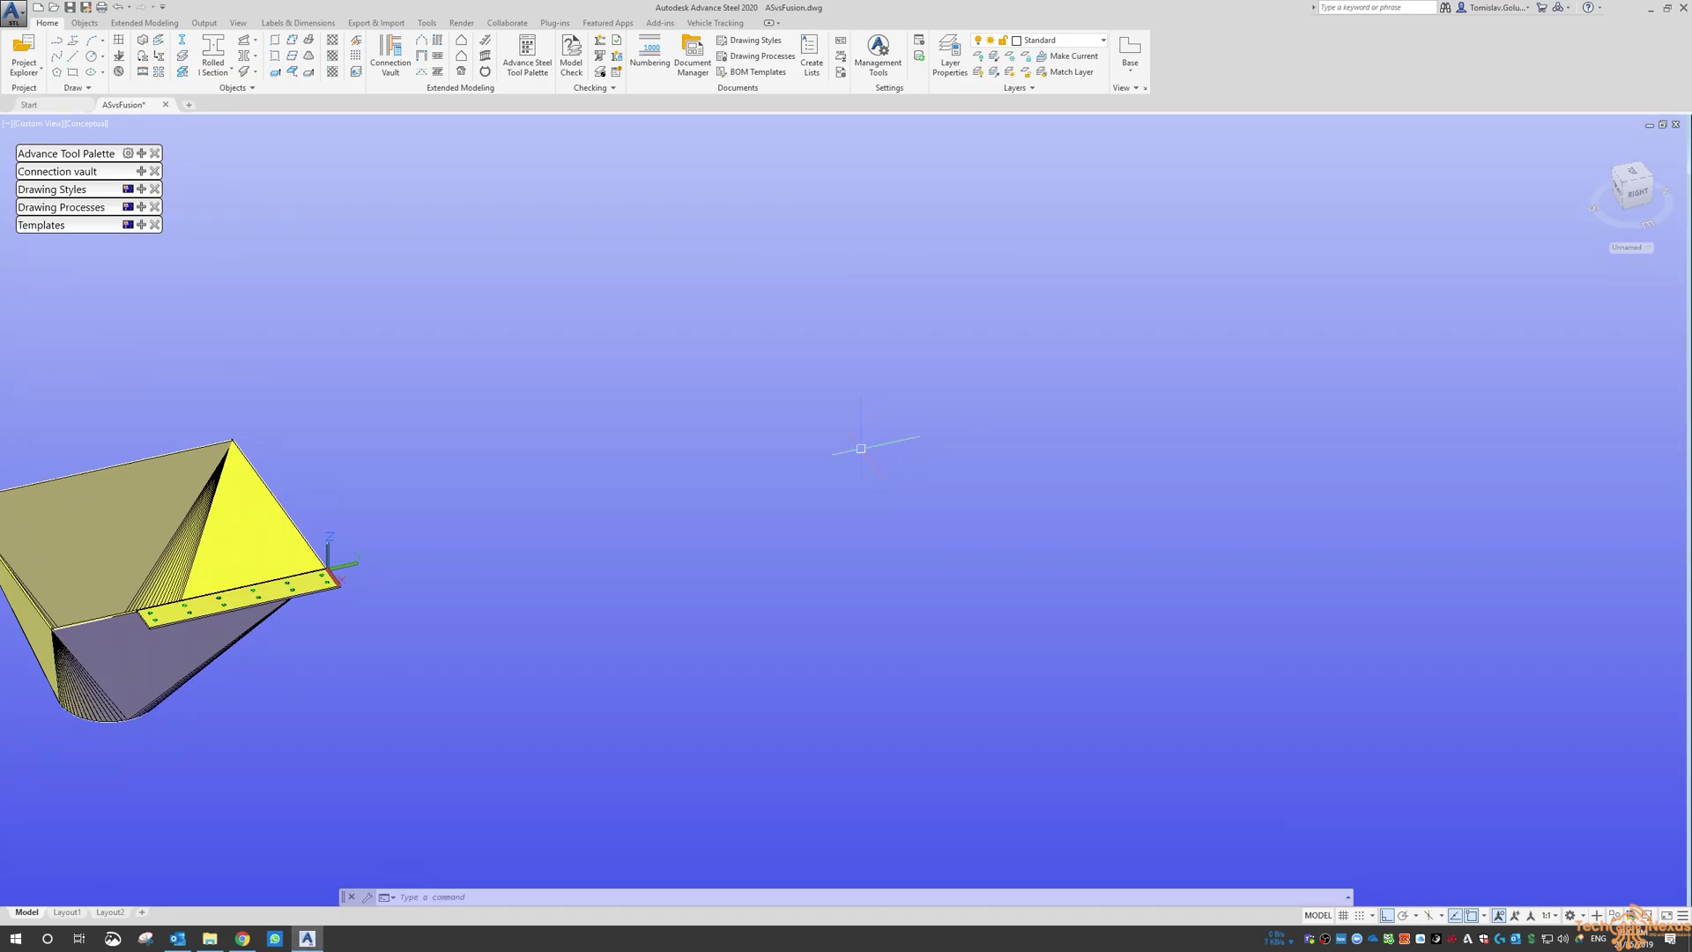
# - Create a rectangular steel plate about 210 by 269 mm in the empty space beside the existing hopper
pyautogui.moveTo(396, 548); pyautogui.dragTo(560, 534, button='middle')
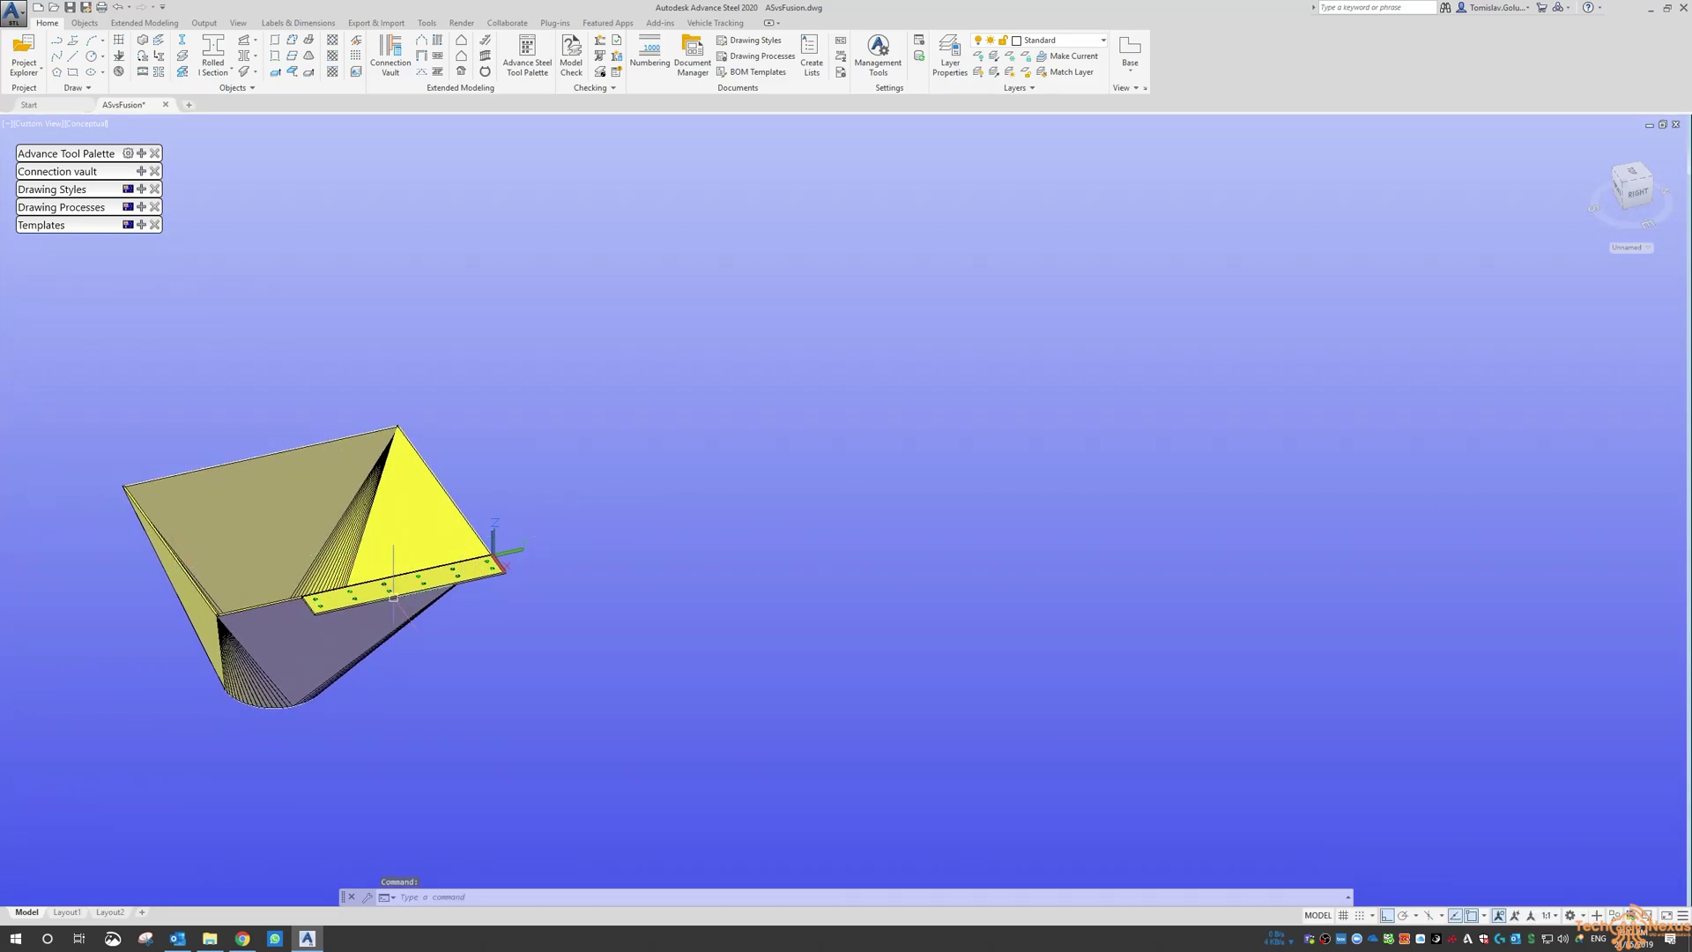
pyautogui.click(266, 547)
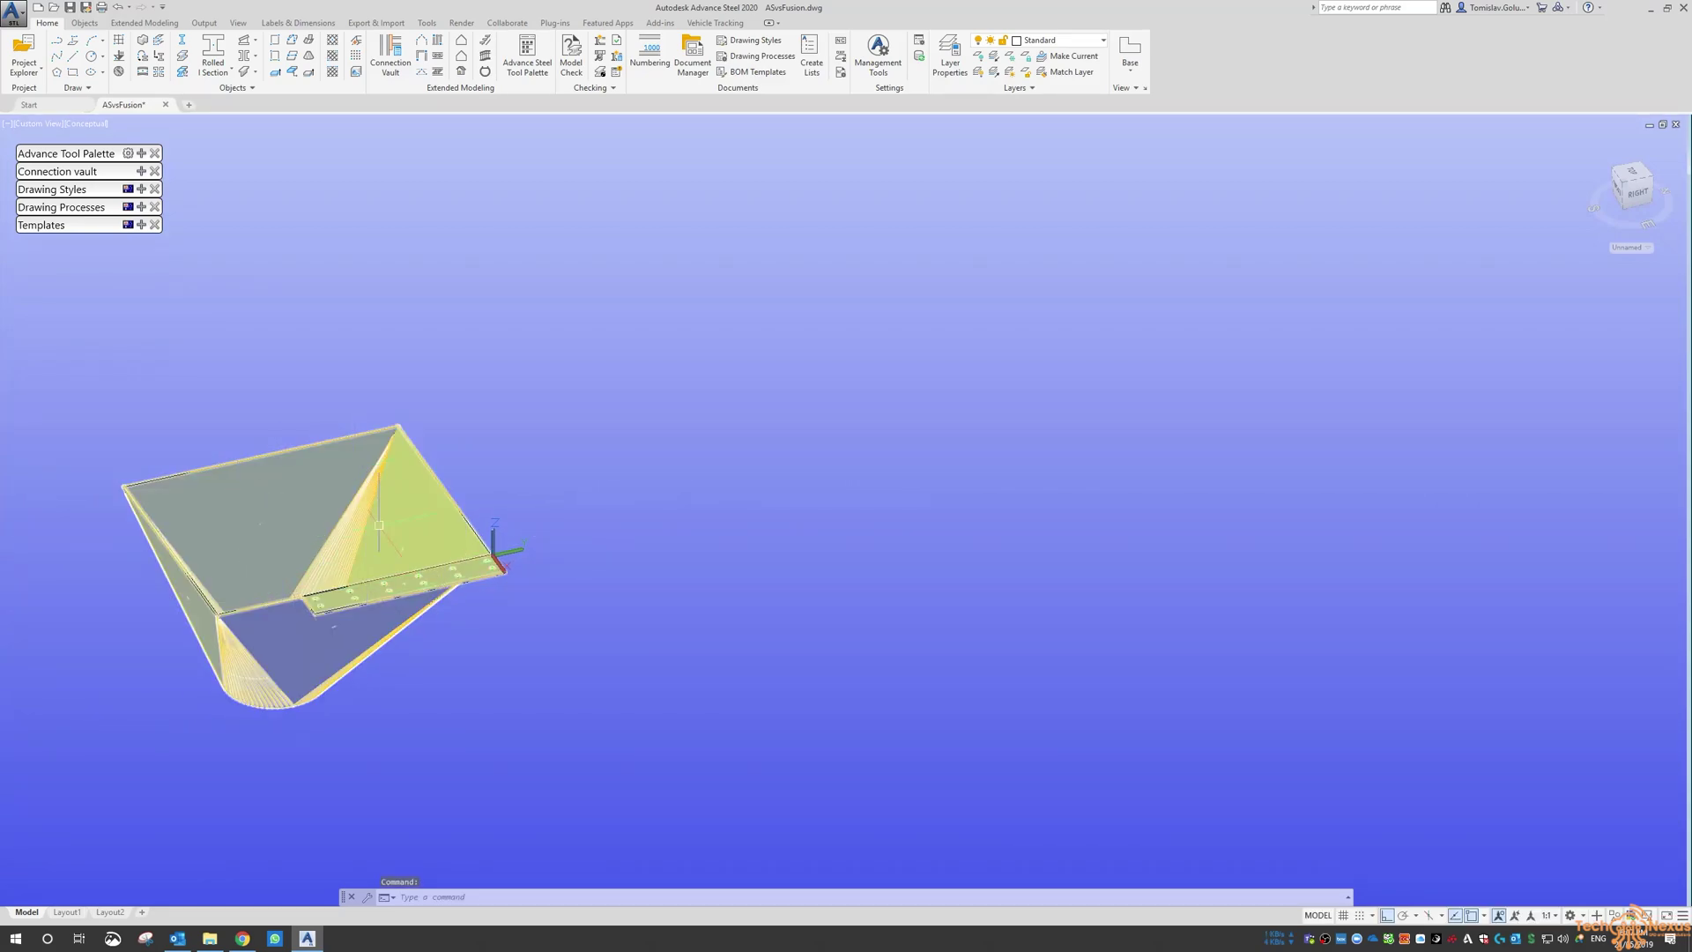
pyautogui.moveTo(901, 497); pyautogui.dragTo(816, 520, button='middle')
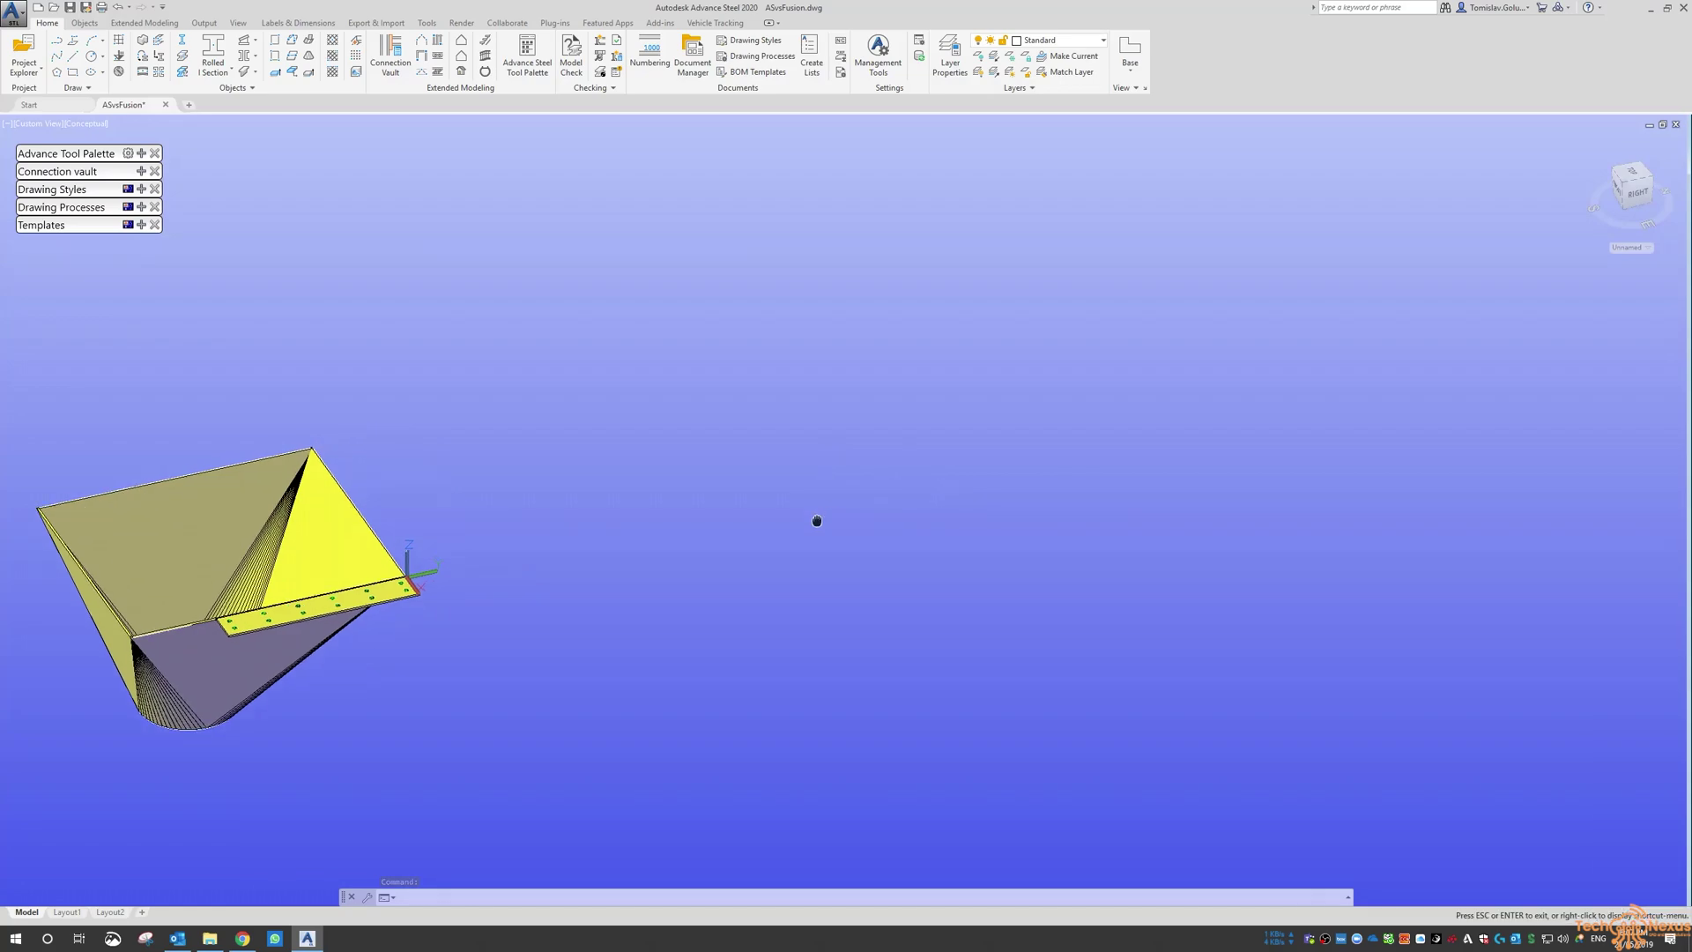
pyautogui.scroll(2, 734, 399)
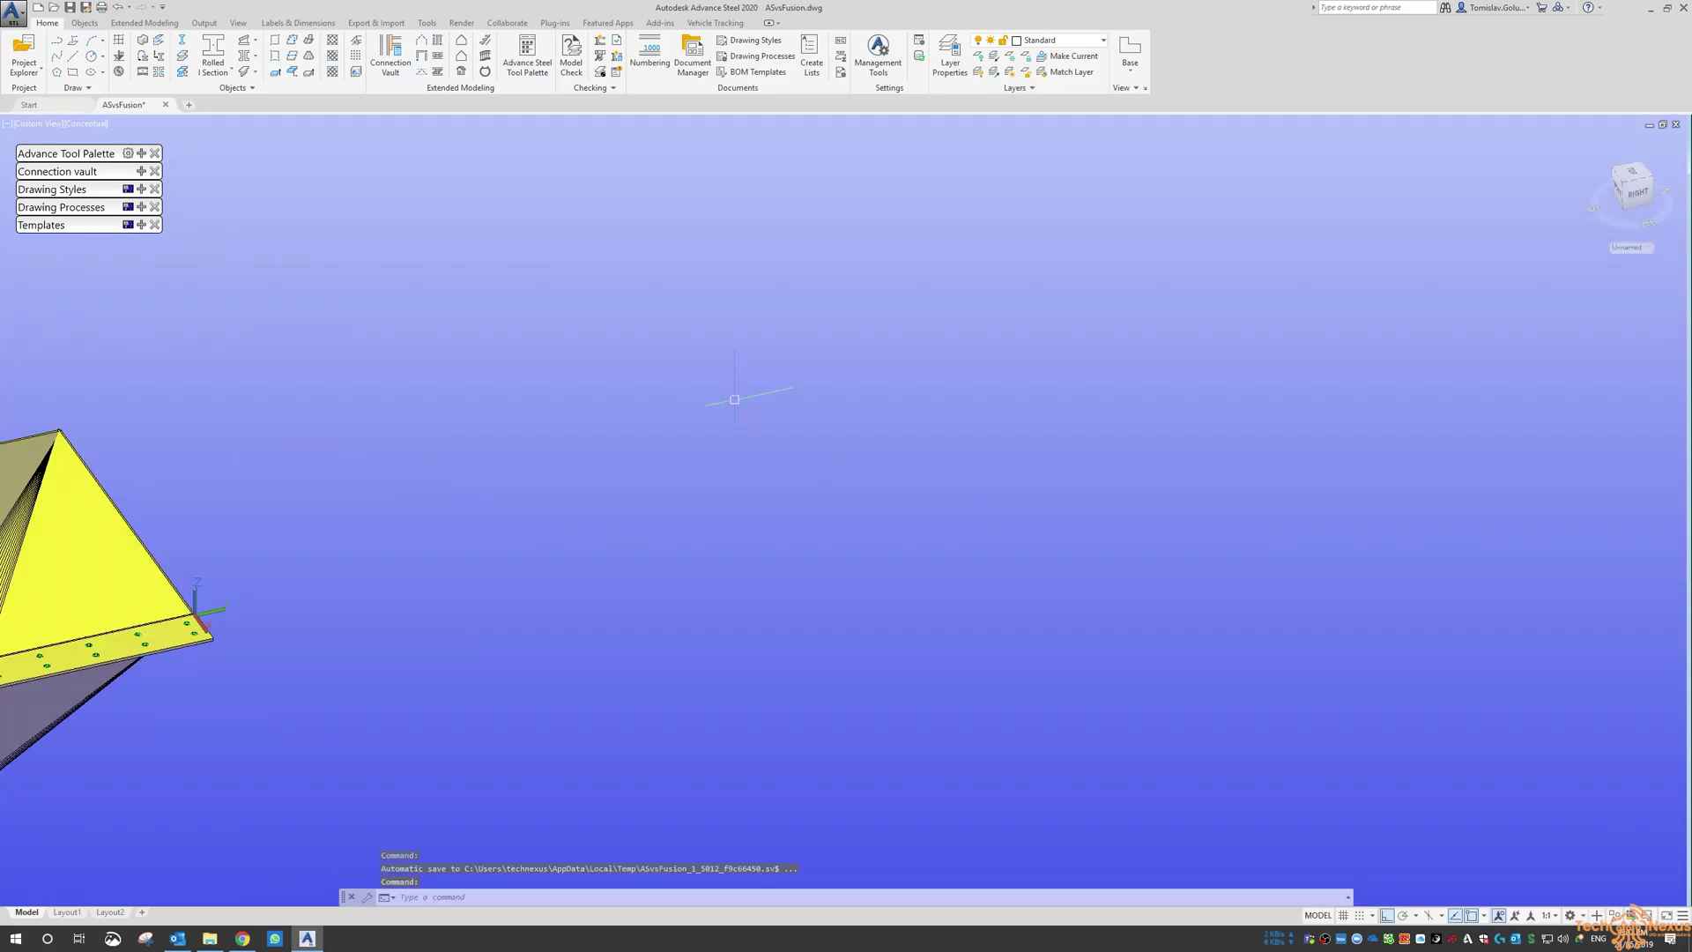
pyautogui.click(274, 40)
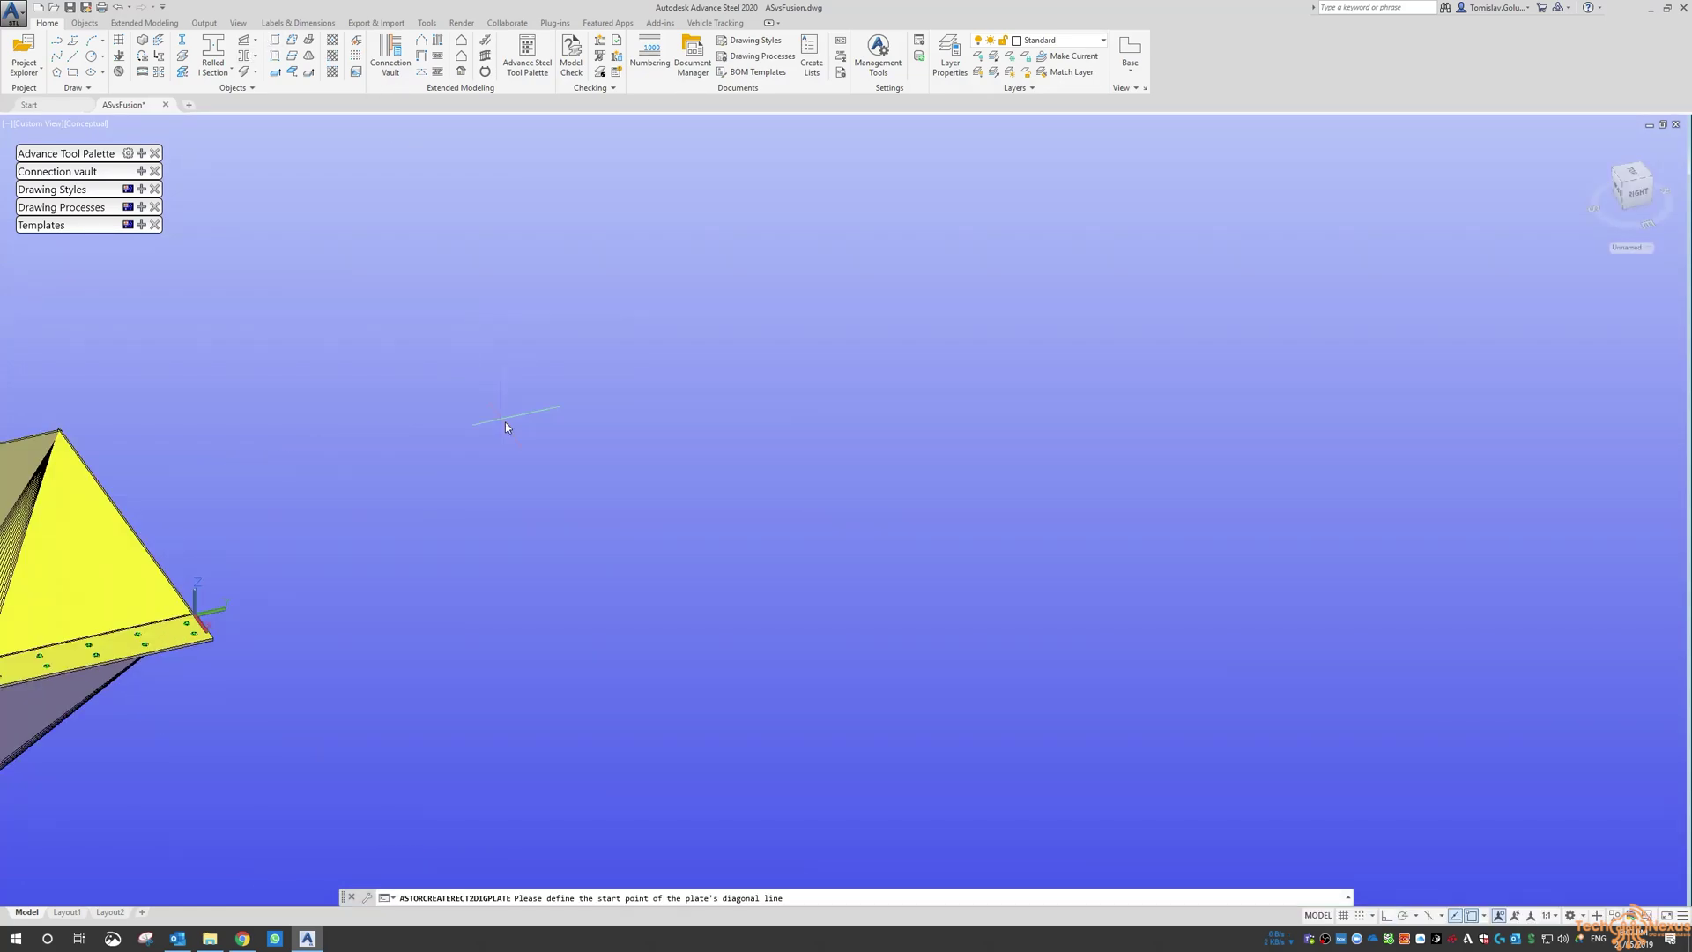
pyautogui.click(472, 425)
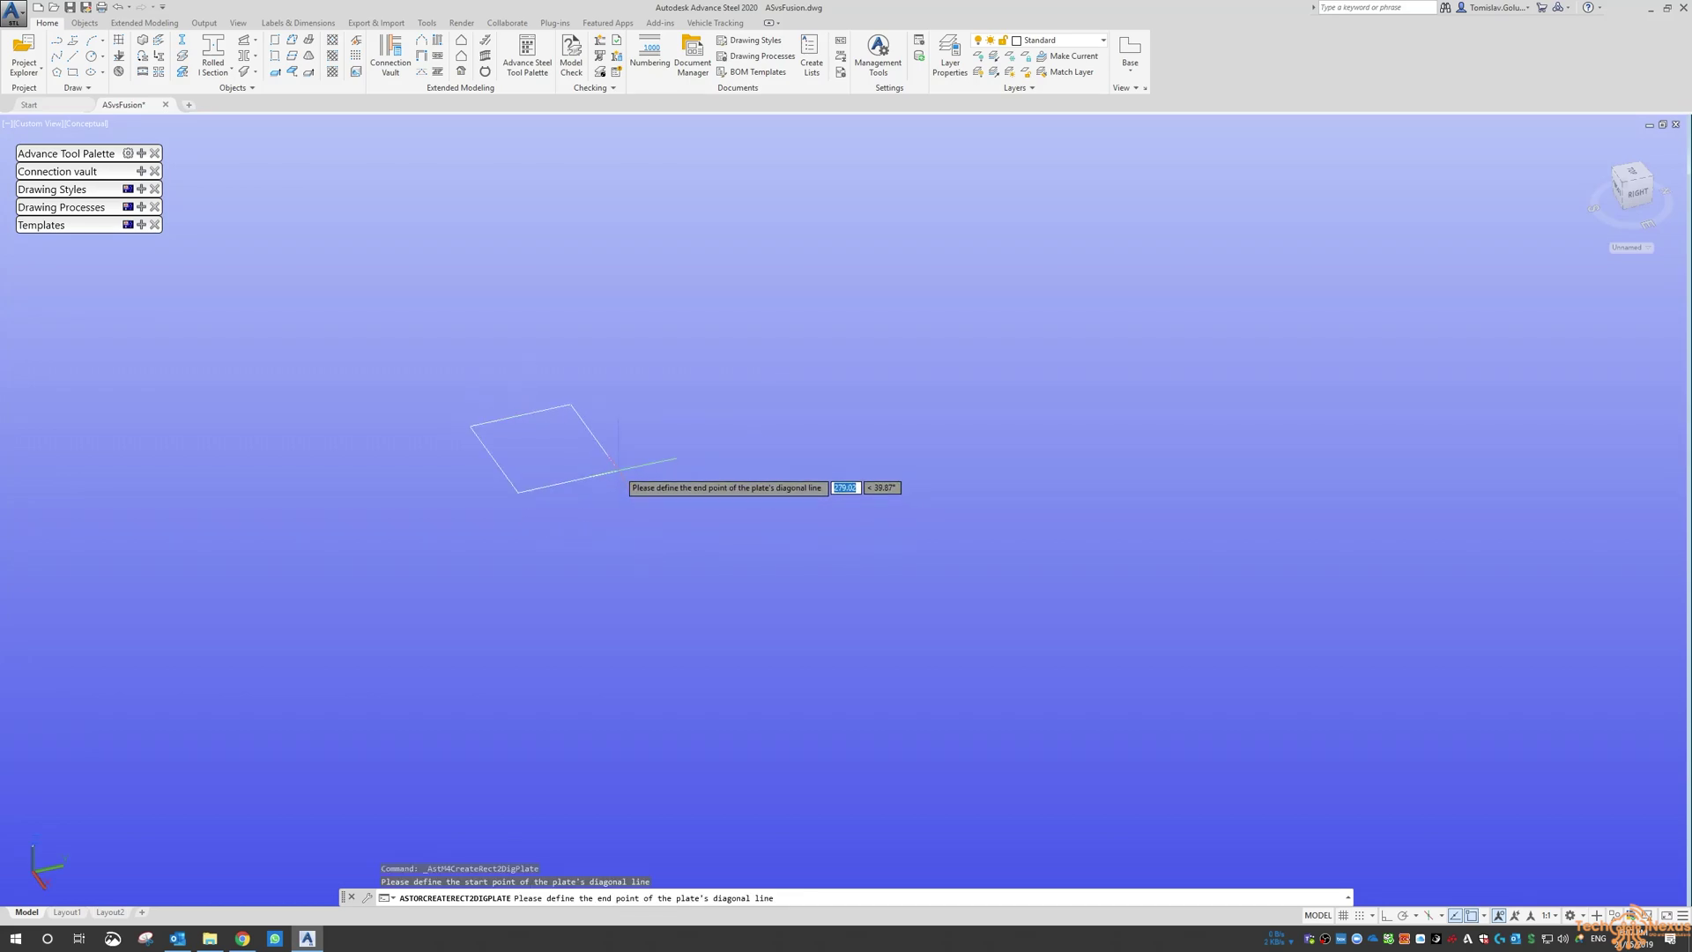
pyautogui.click(668, 459)
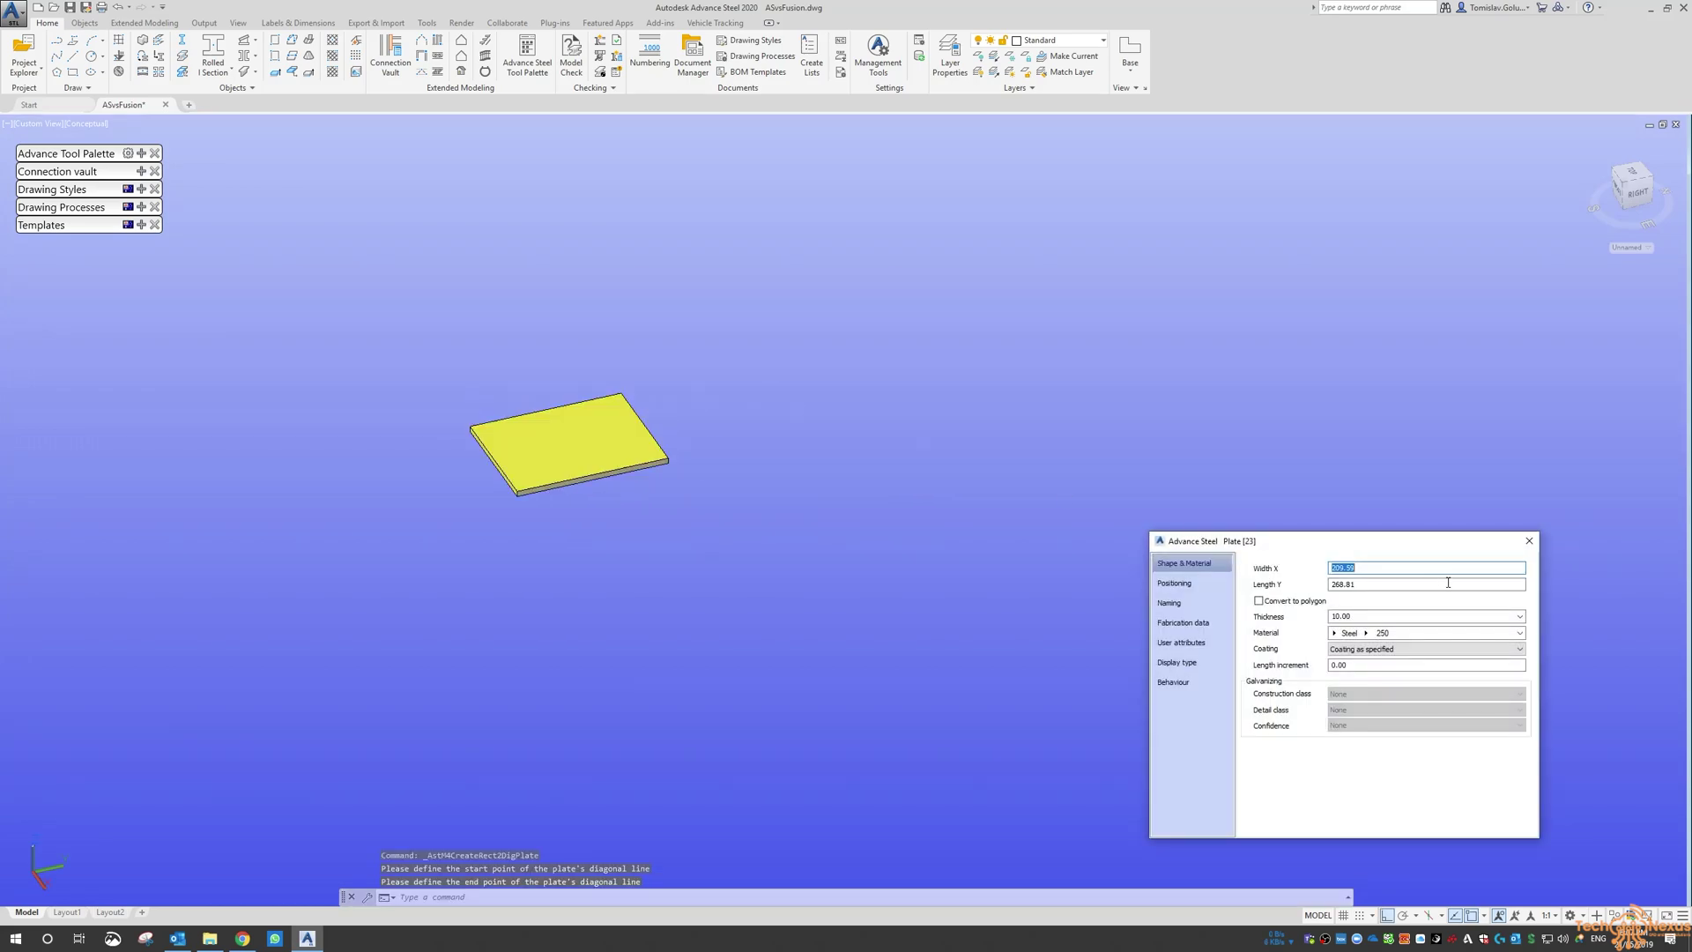
pyautogui.click(1529, 540)
# - Copy the plate straight down by one plate thickness so the copy sits directly beneath it
pyautogui.scroll(3, 837, 404)
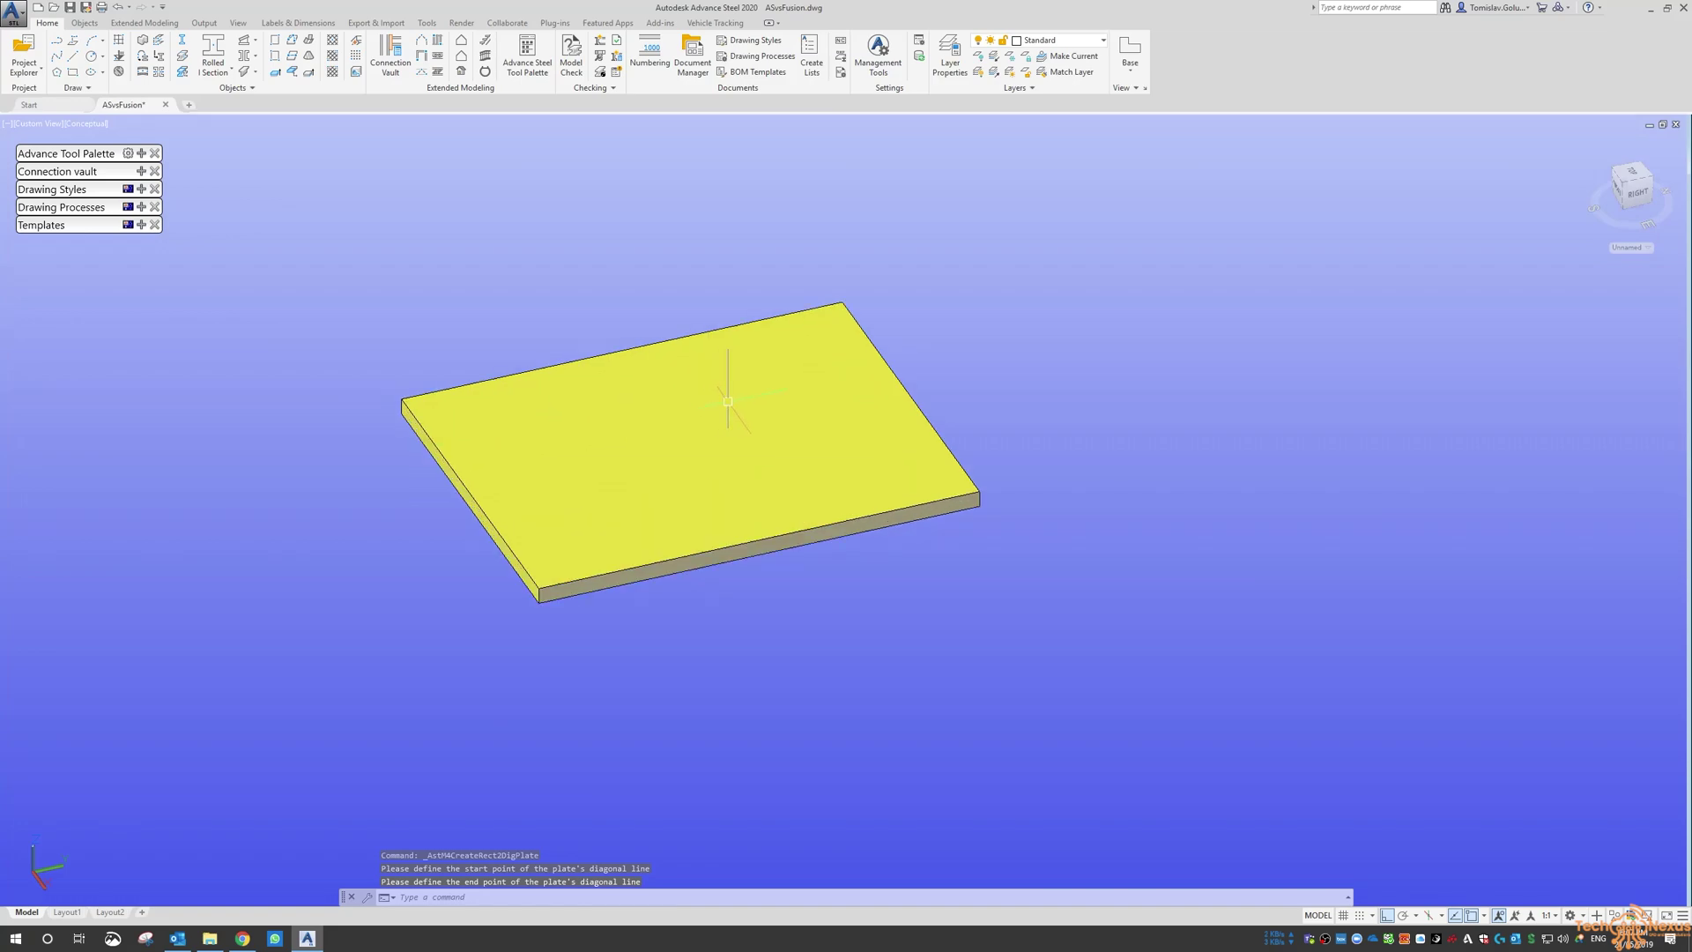
pyautogui.write('co')
pyautogui.press('Return')
pyautogui.click(1020, 415)
pyautogui.click(860, 550)
pyautogui.press('Return')
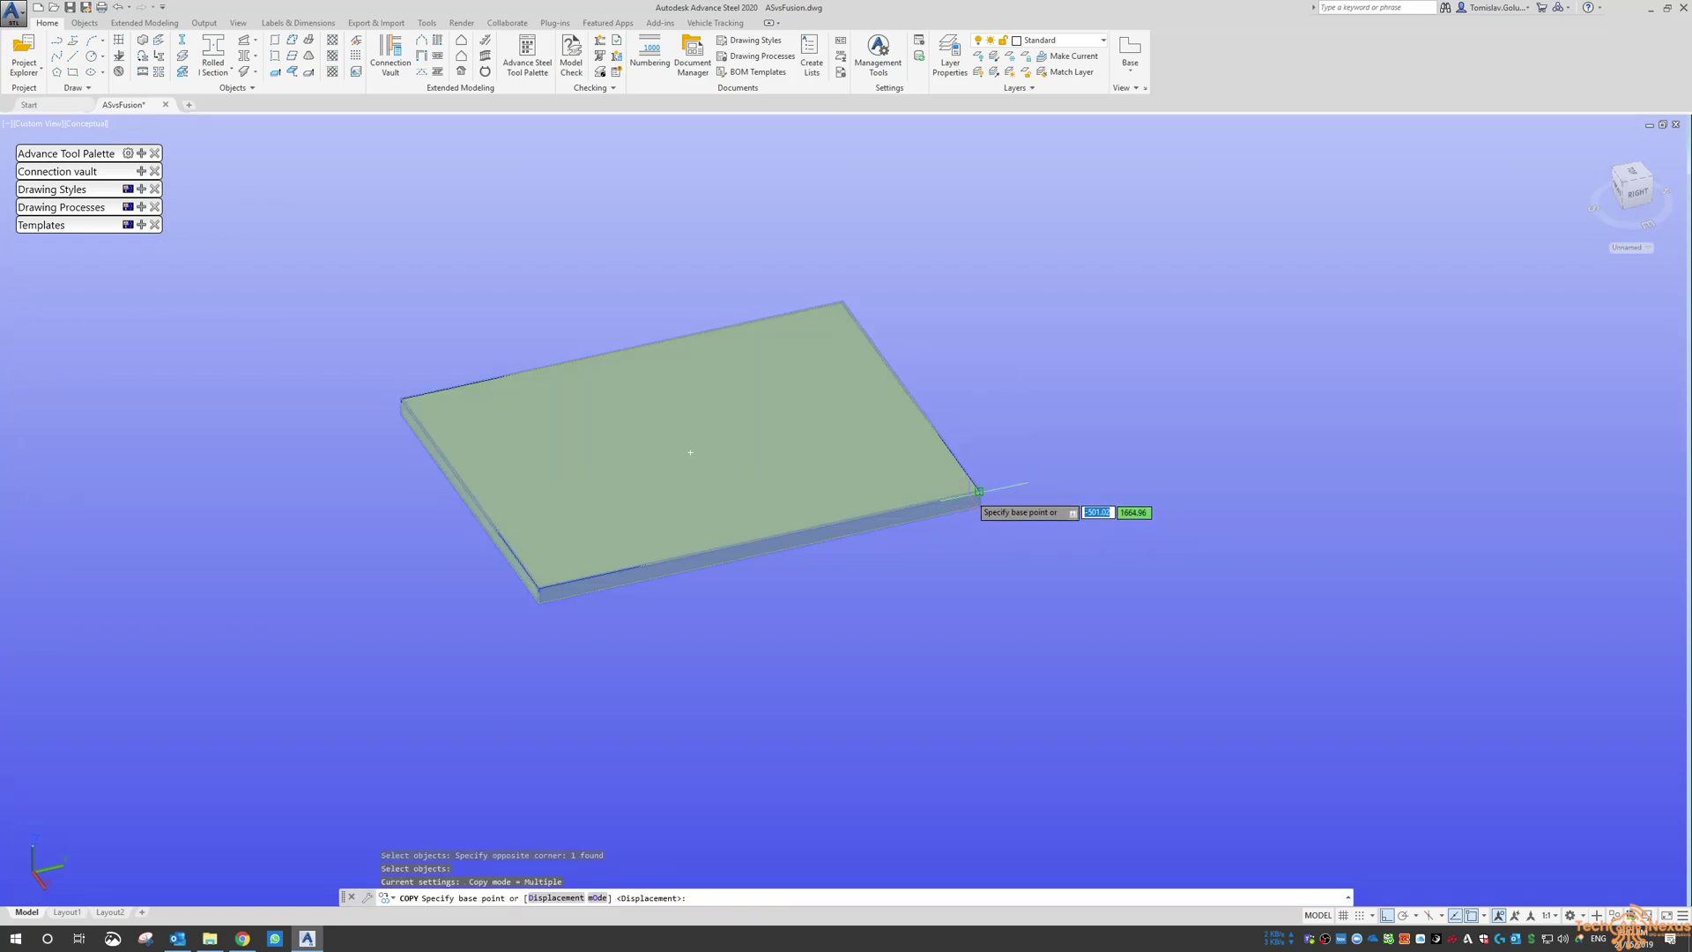
pyautogui.click(979, 492)
pyautogui.click(979, 507)
pyautogui.press('Return')
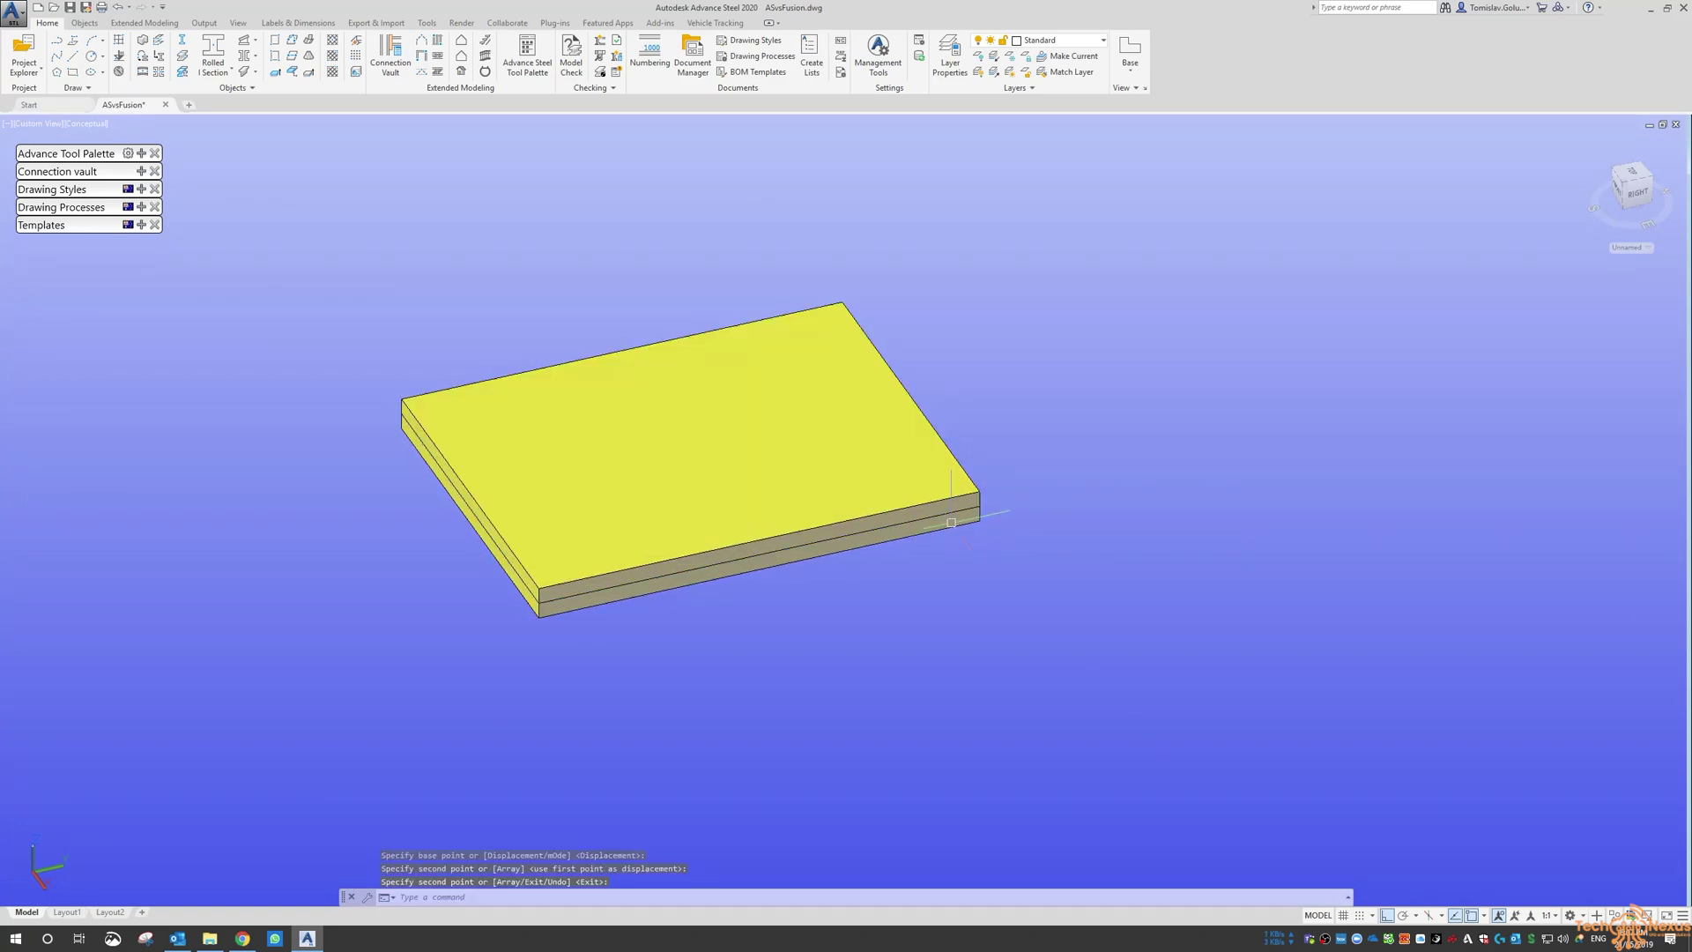
pyautogui.click(956, 526)
pyautogui.press('Return')
pyautogui.click(974, 579)
pyautogui.press('Escape')
pyautogui.press('Escape')
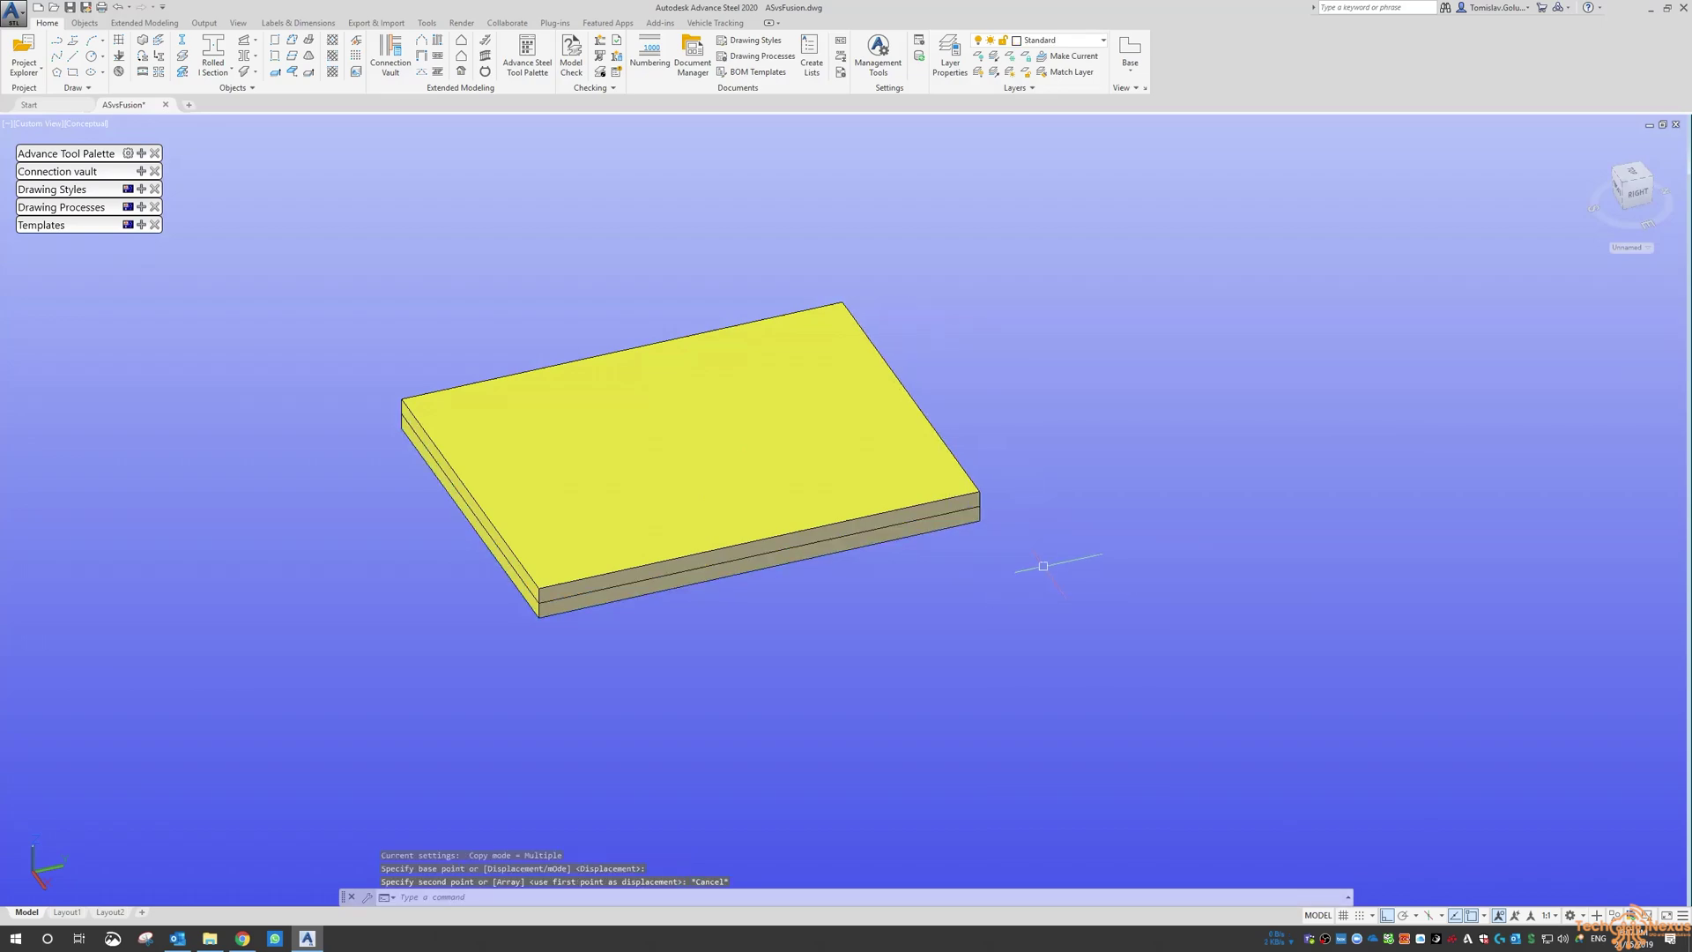
# - Move the lower plate about 50 mm along its length so that it projects past the upper plate
pyautogui.click(936, 527)
pyautogui.write('m')
pyautogui.press('Return')
pyautogui.click(1071, 583)
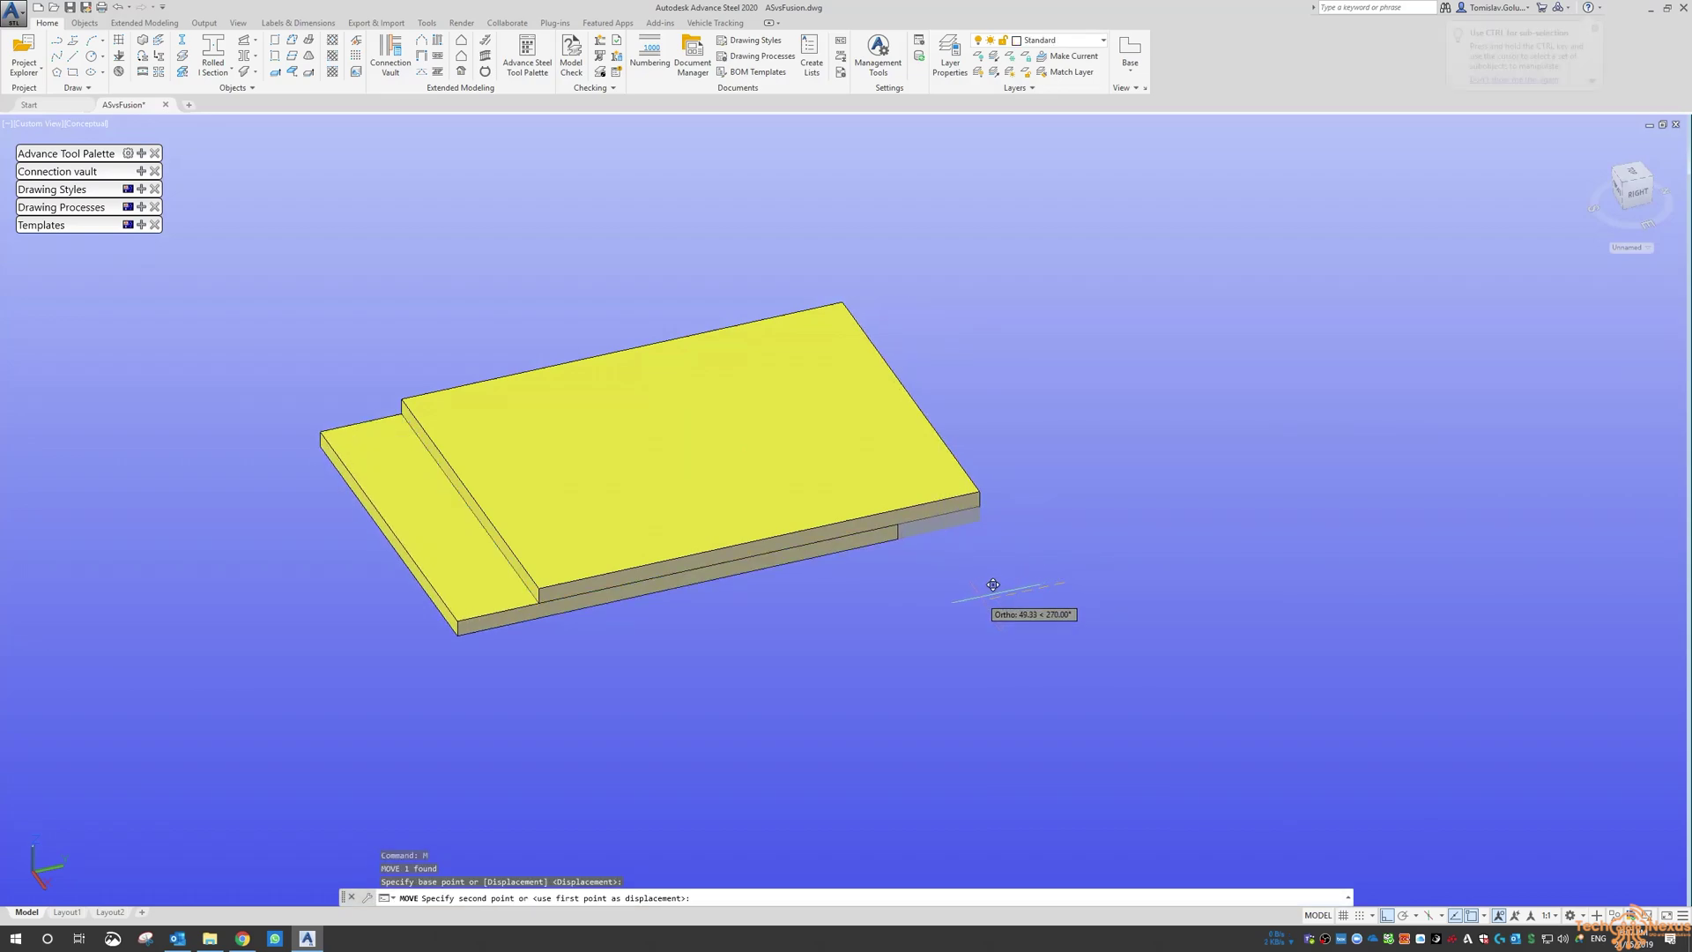
pyautogui.click(994, 587)
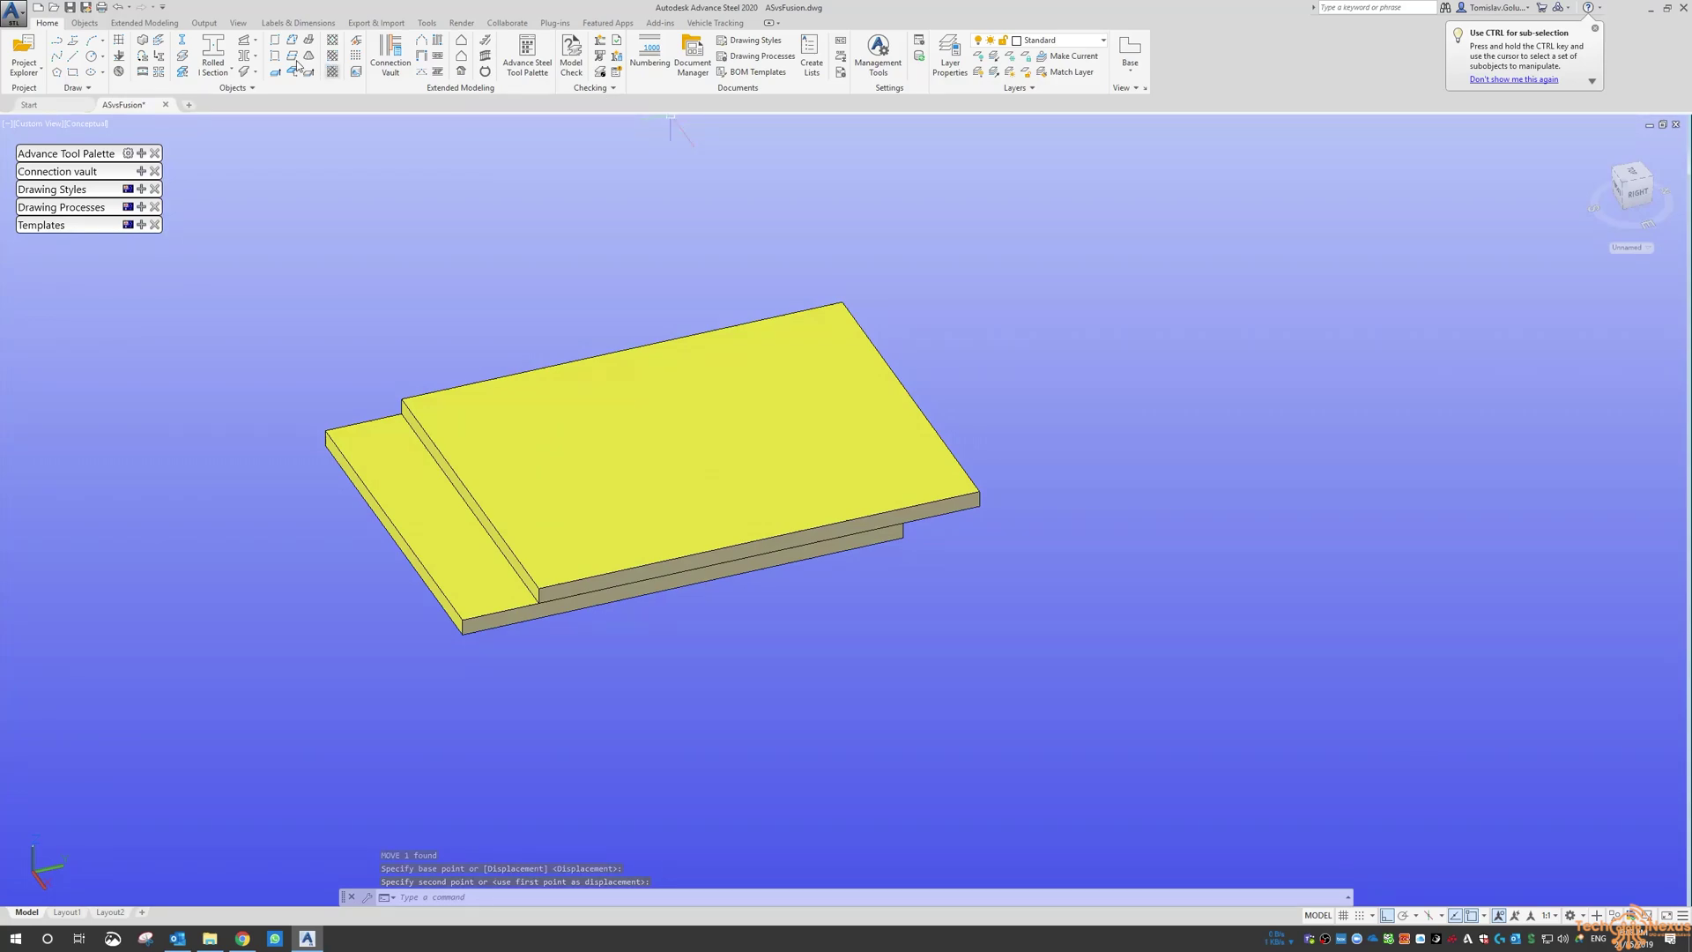
# - Switch the connector type to bolts and place a rectangular bolt pattern through both plates between opposite corners of their overlap
pyautogui.click(84, 23)
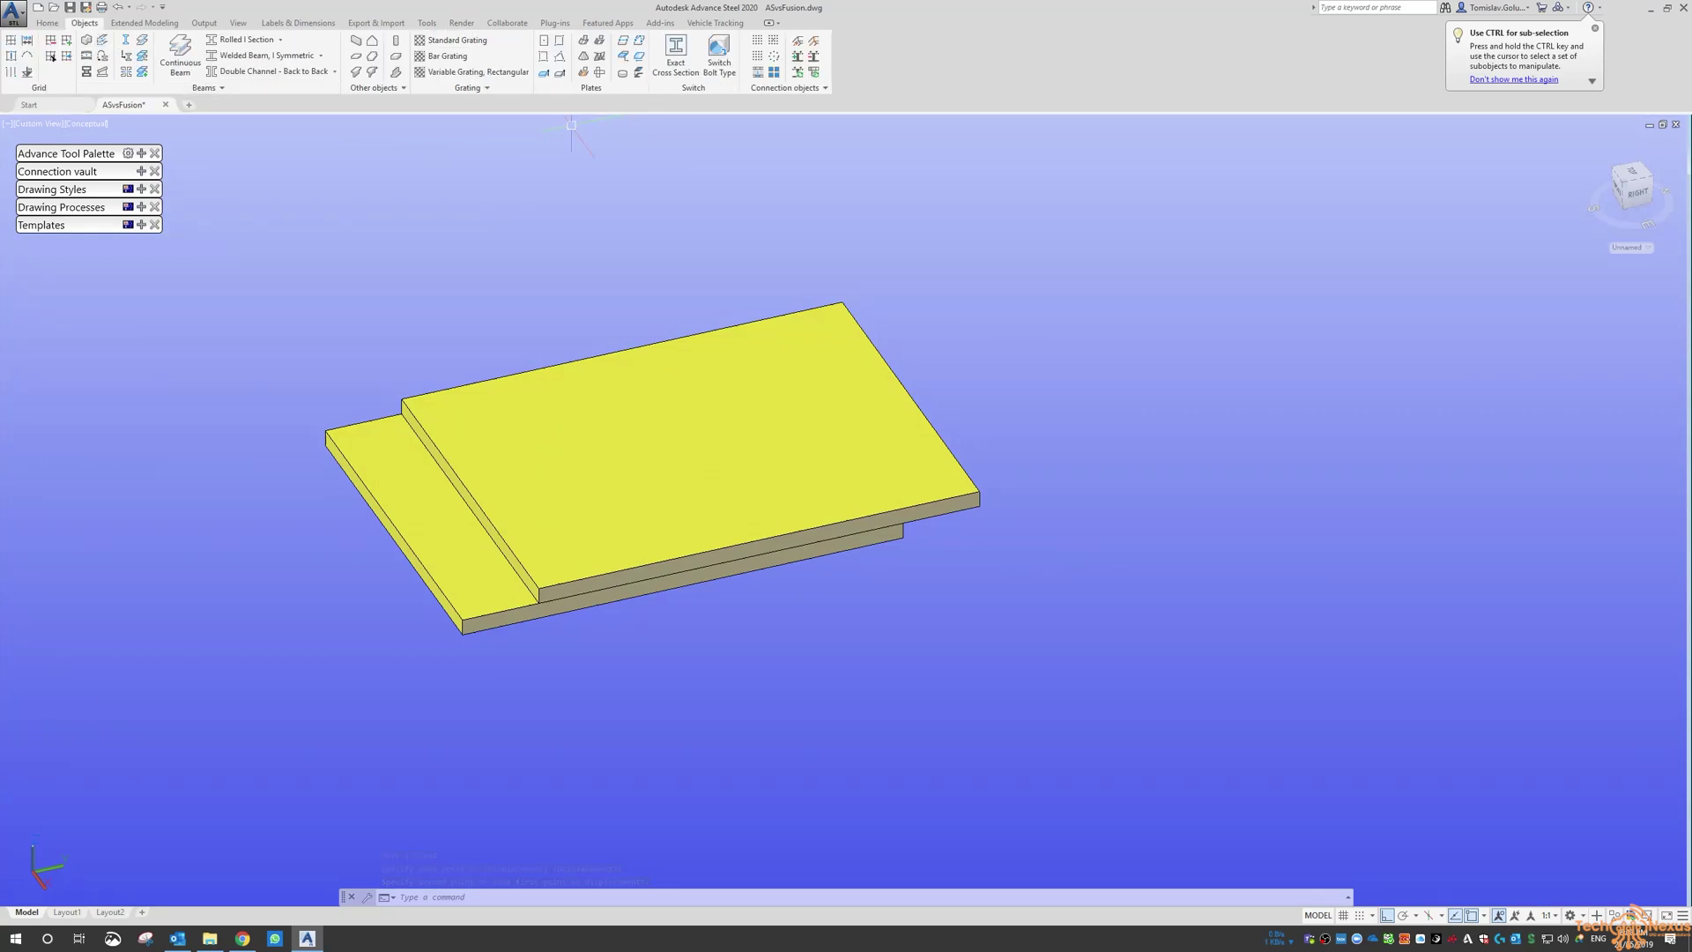
pyautogui.click(723, 79)
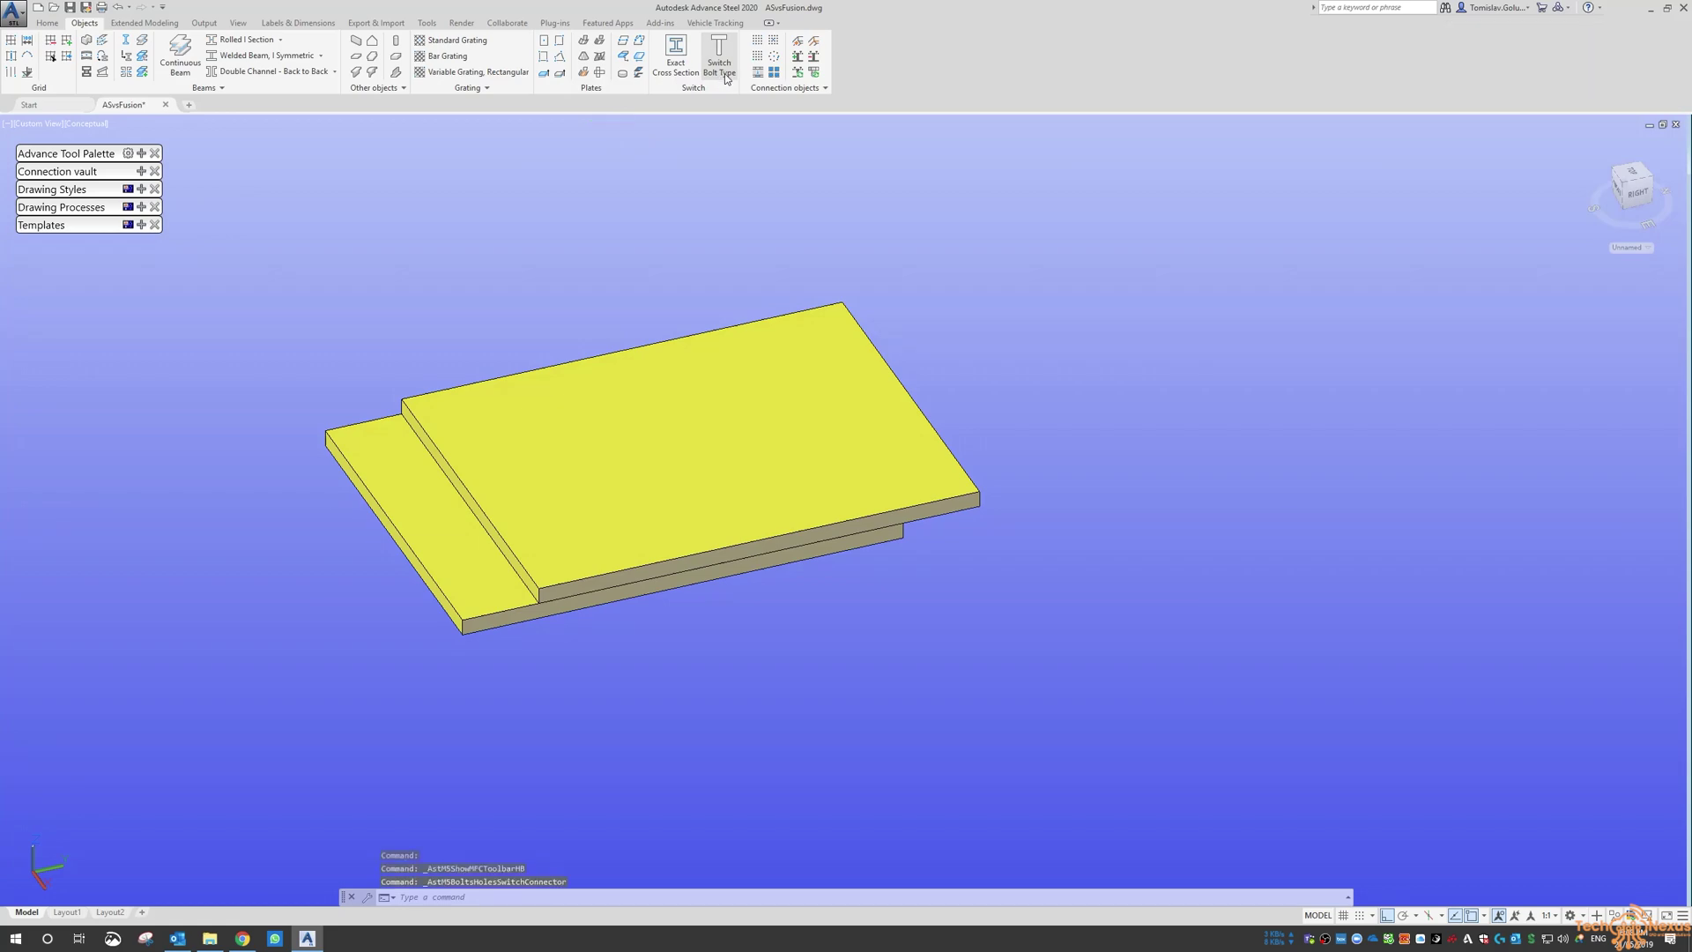
pyautogui.click(725, 77)
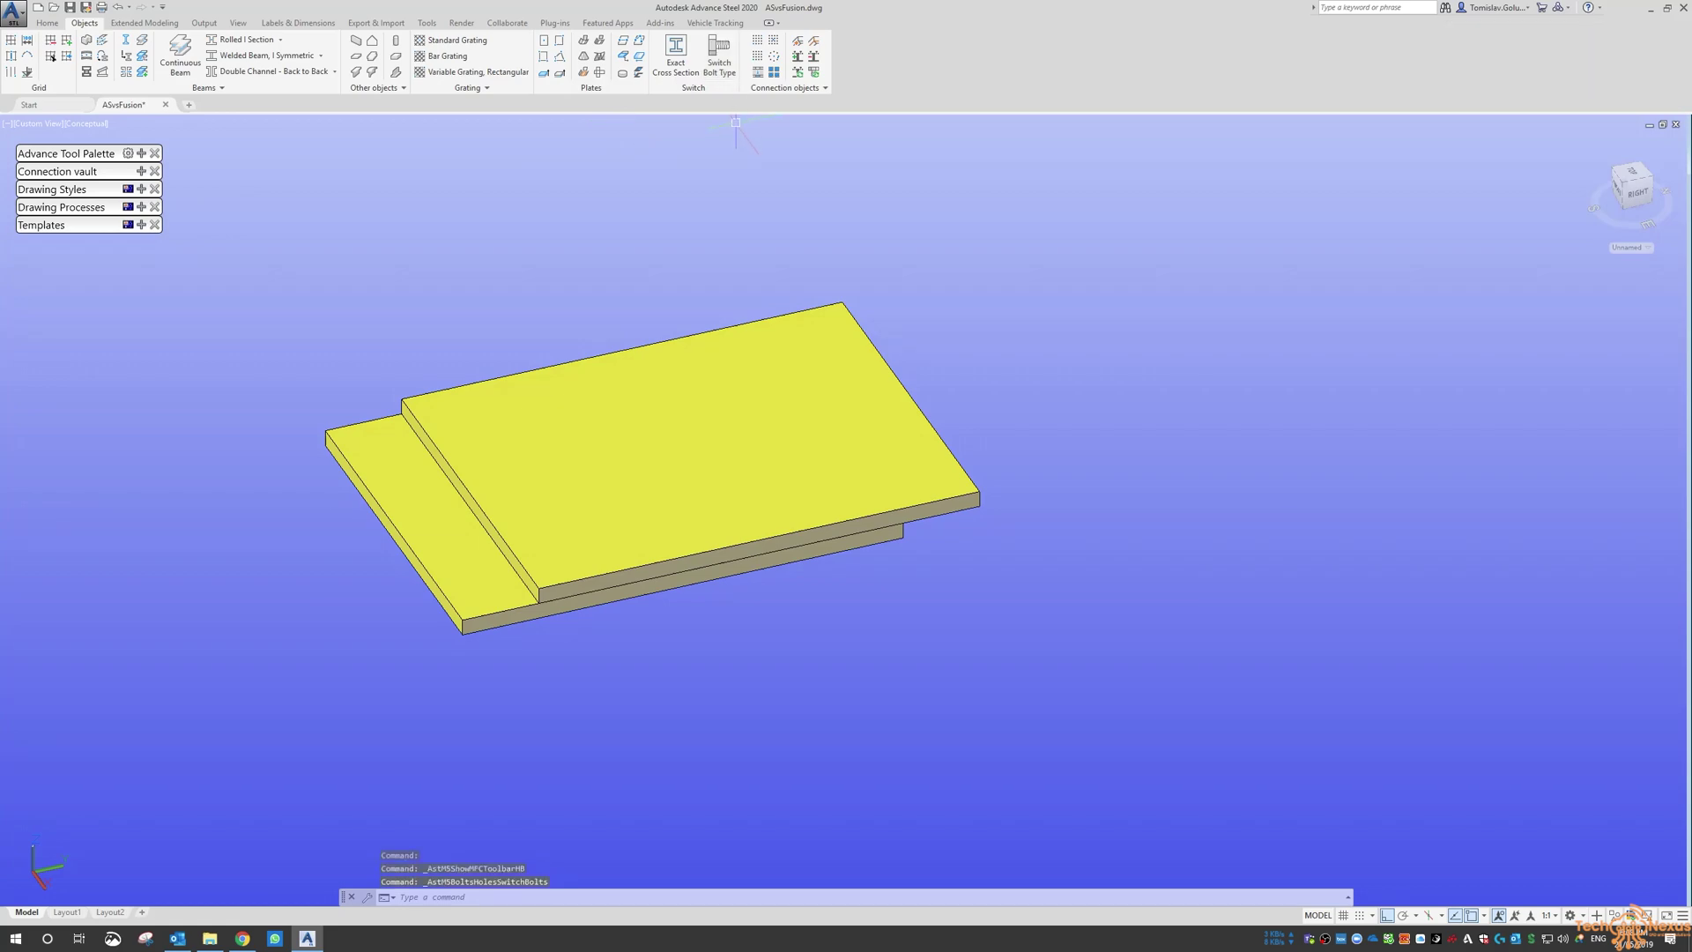
pyautogui.click(757, 43)
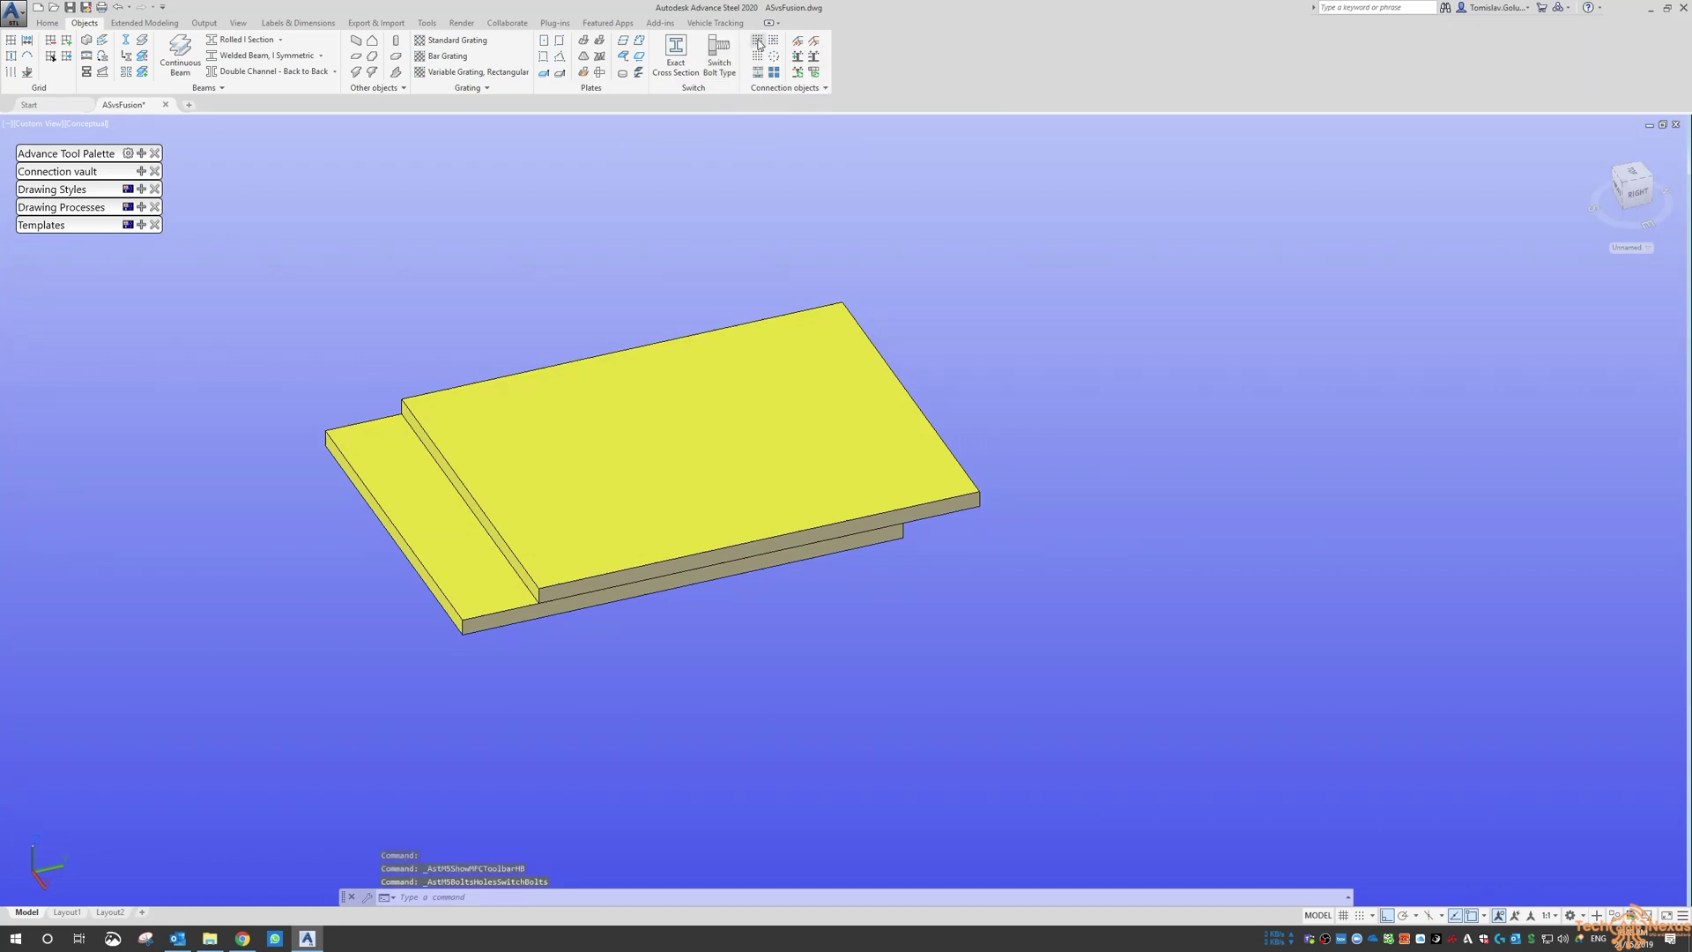
pyautogui.click(629, 349)
pyautogui.click(391, 469)
pyautogui.press('Return')
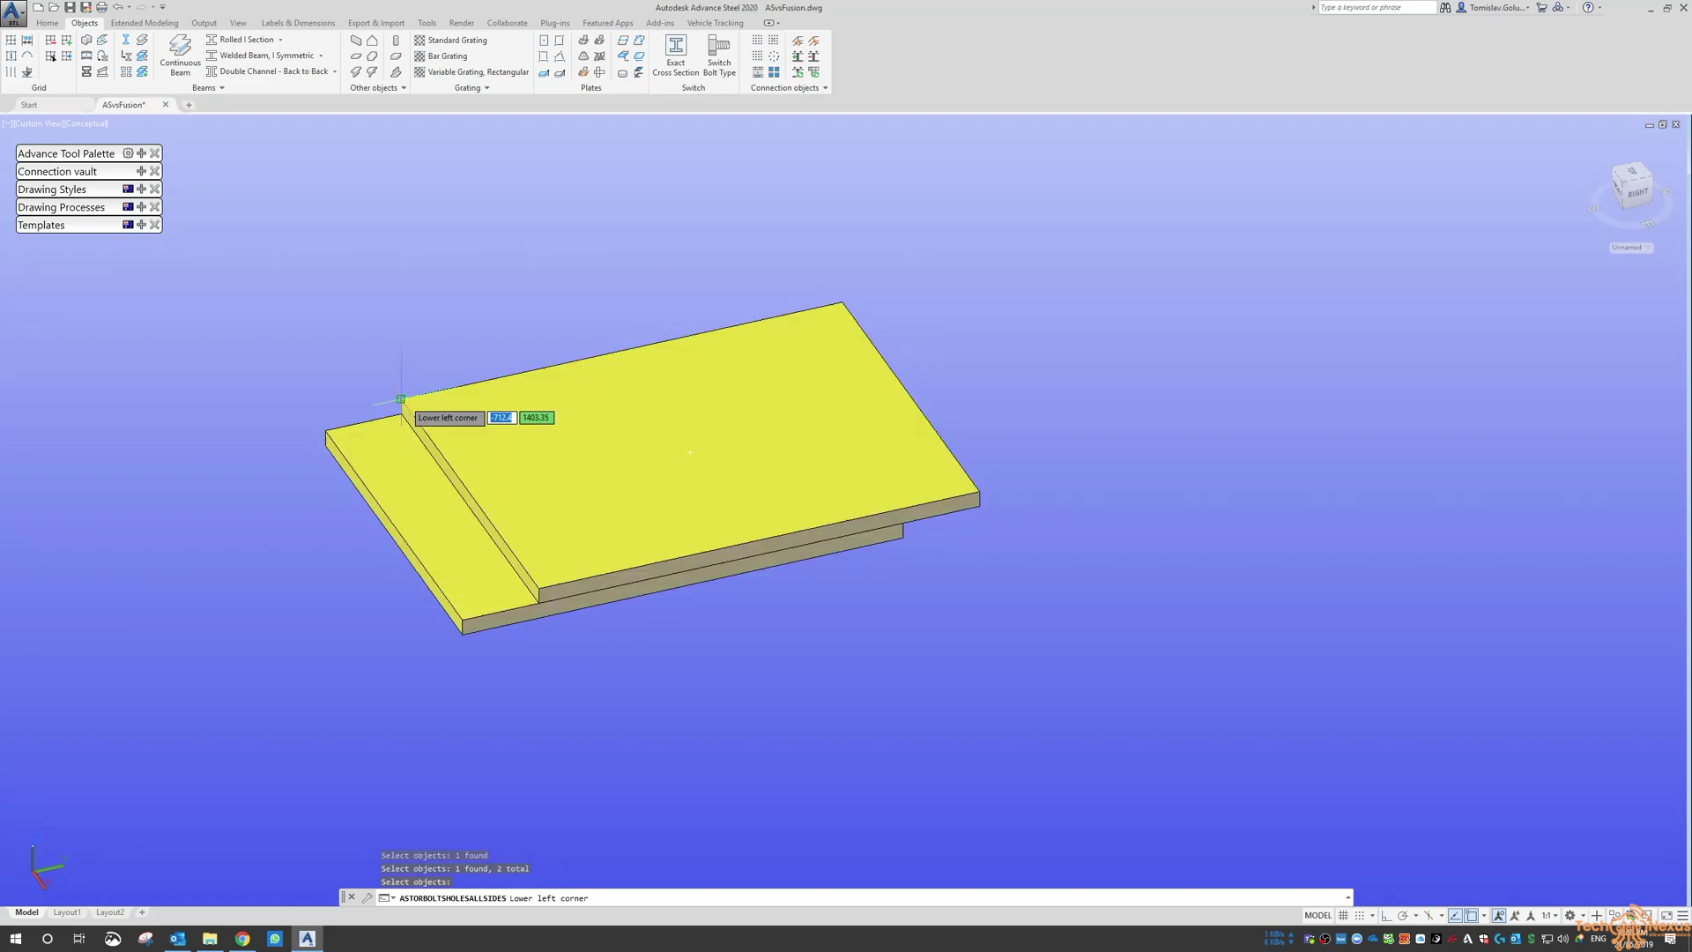
pyautogui.click(401, 399)
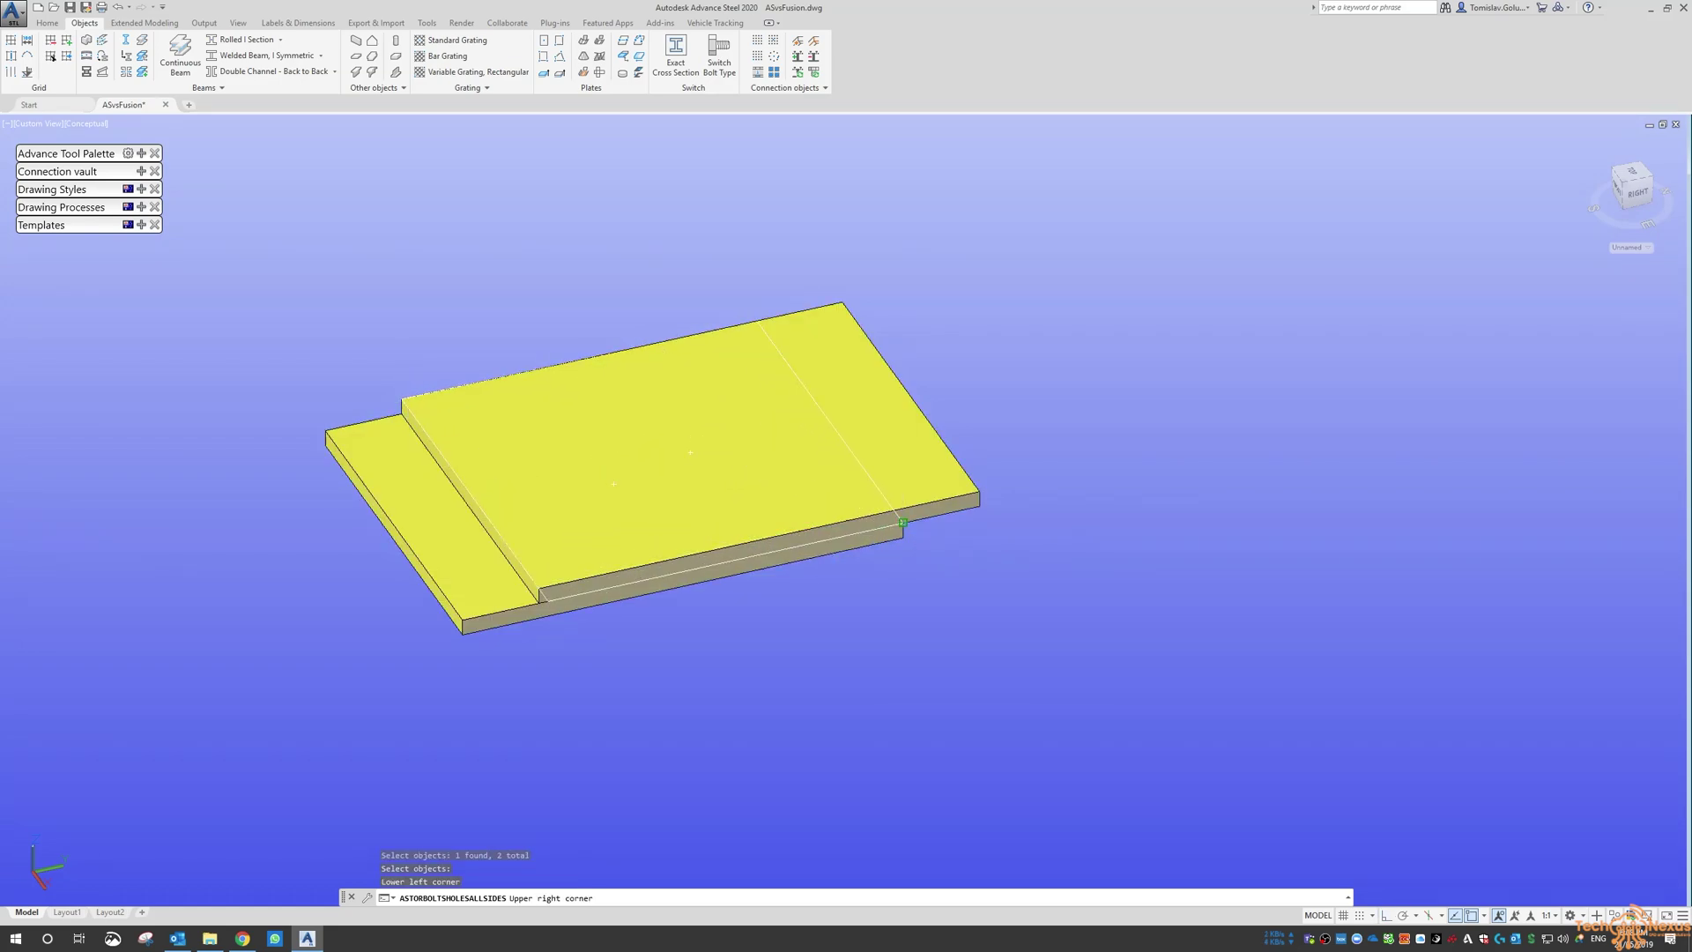
pyautogui.click(902, 523)
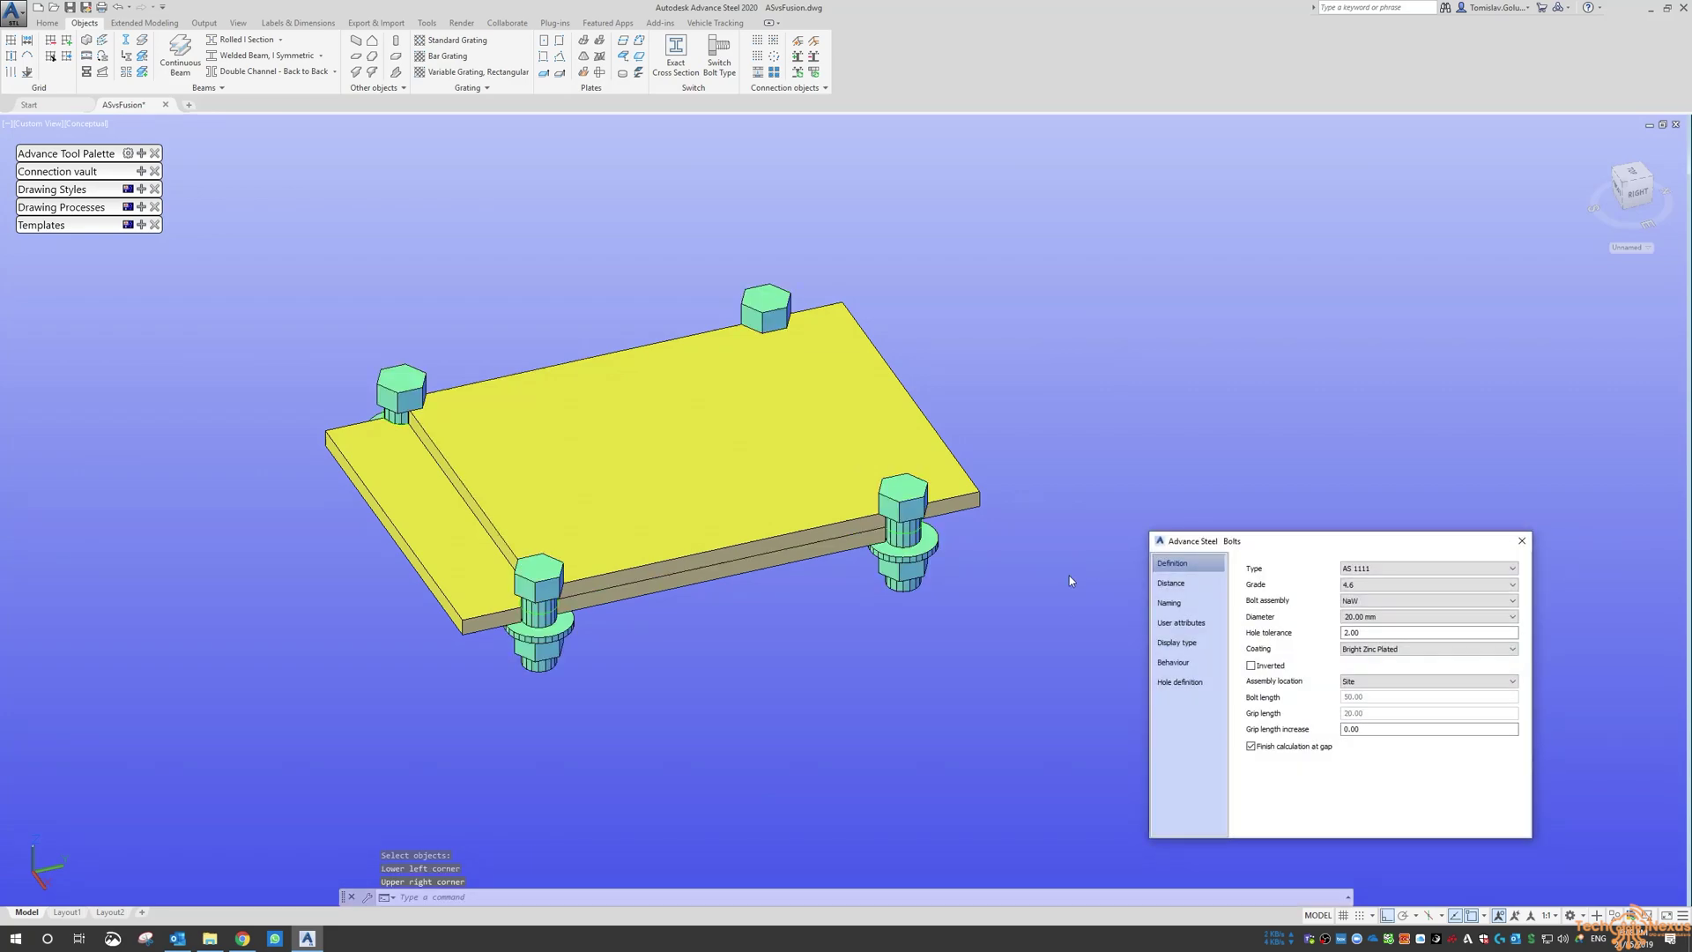
# - Set the bolt pattern's X and Y edge distances to 25 mm
pyautogui.click(1188, 587)
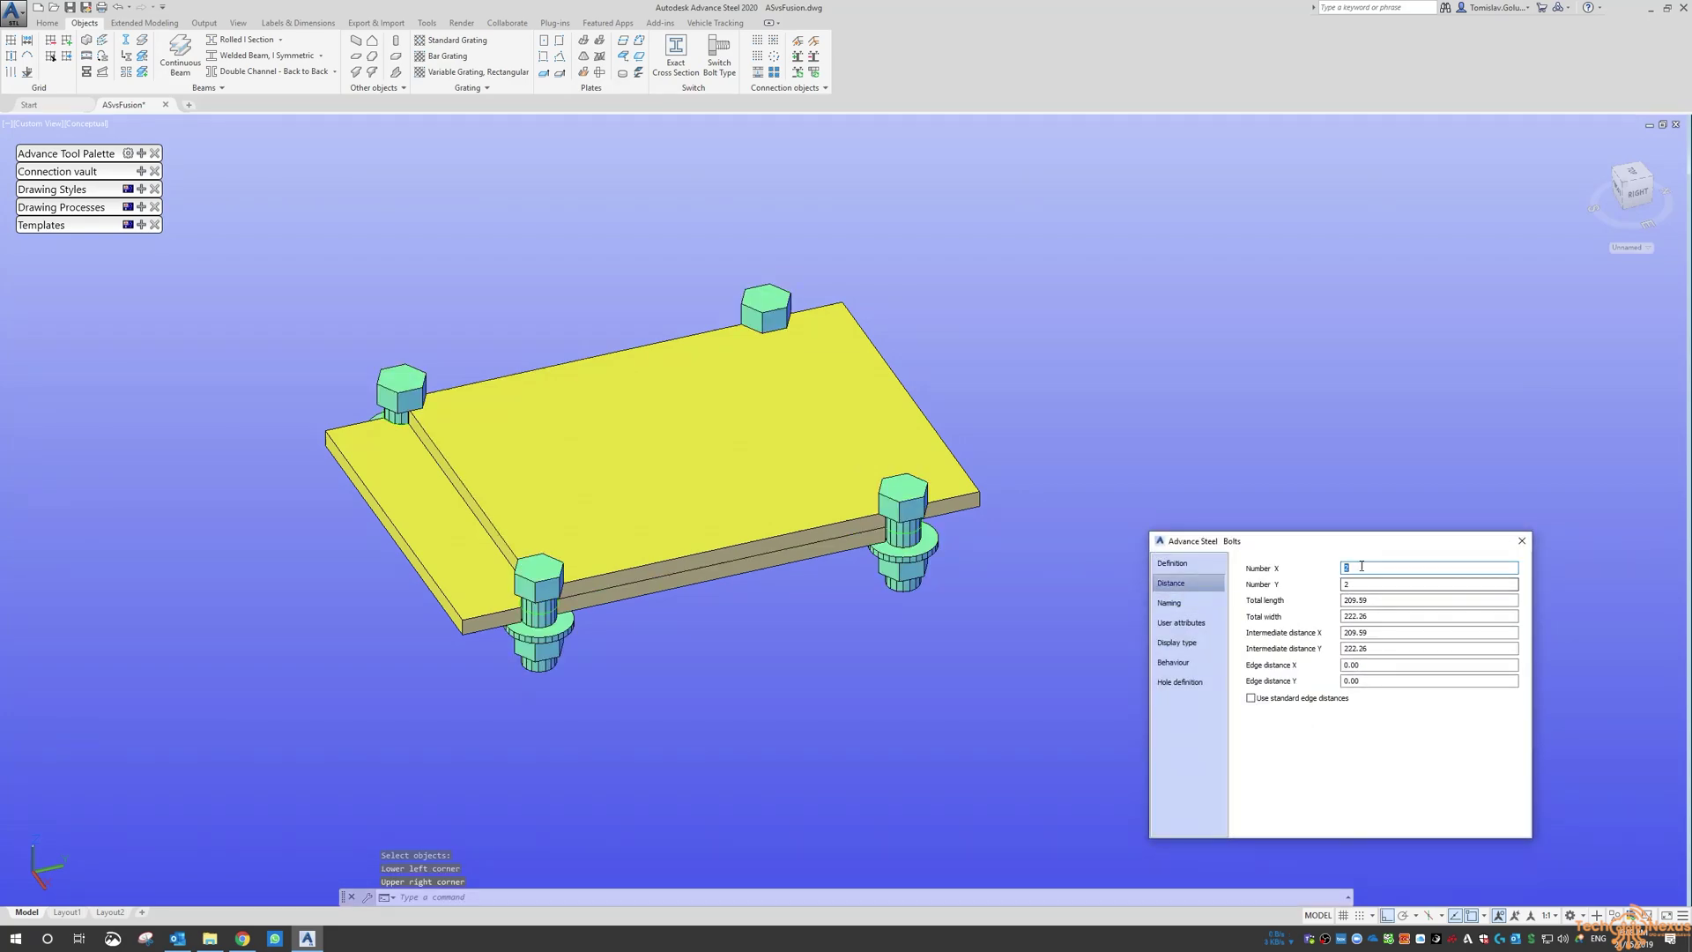
pyautogui.click(1362, 665)
pyautogui.write('25')
pyautogui.press('Tab')
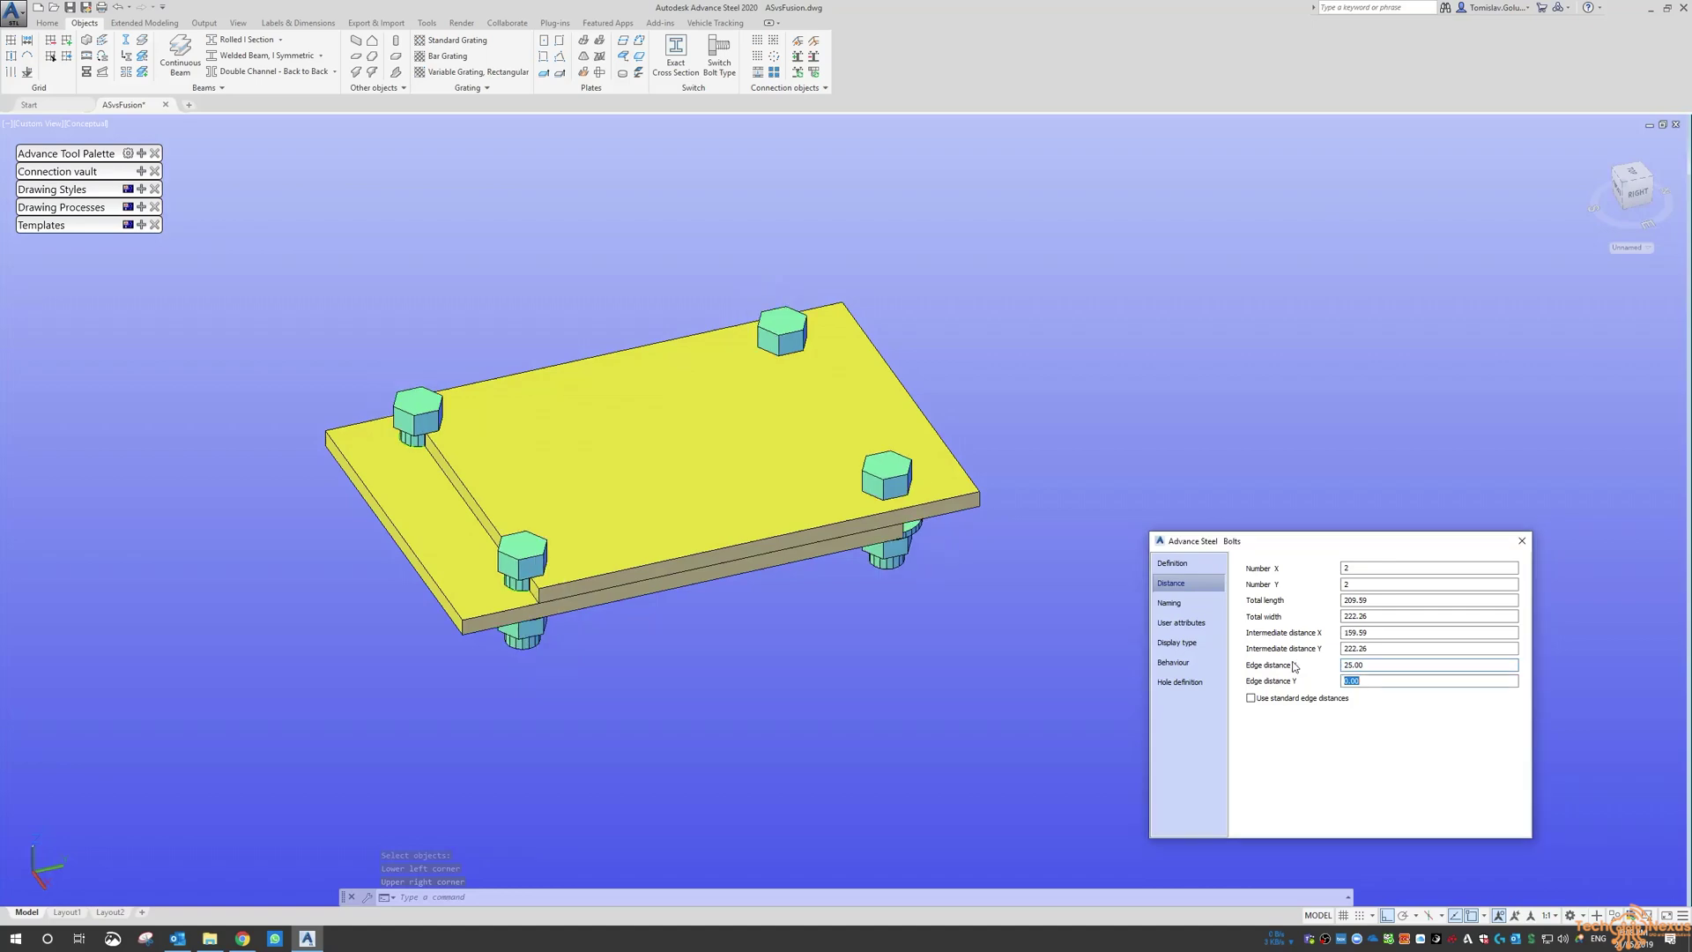
pyautogui.write('25')
pyautogui.press('Tab')
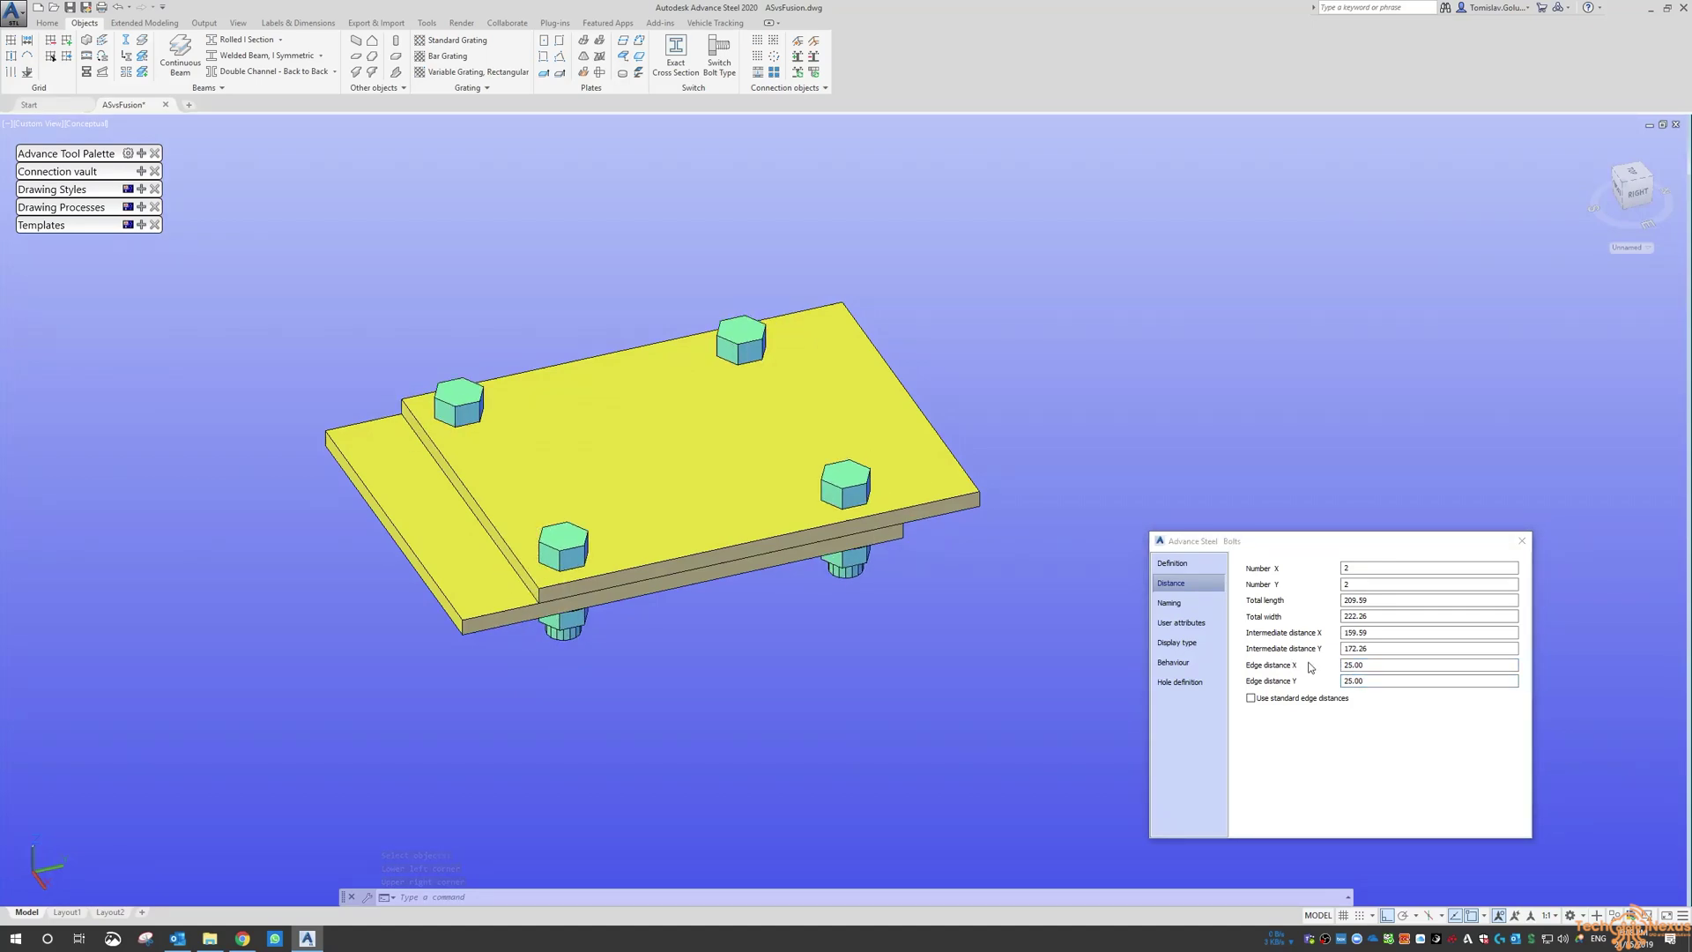
pyautogui.click(1522, 540)
pyautogui.click(938, 485)
pyautogui.keyDown('shift'); pyautogui.moveTo(1036, 453); pyautogui.dragTo(1084, 538, button='middle'); pyautogui.keyUp('shift')
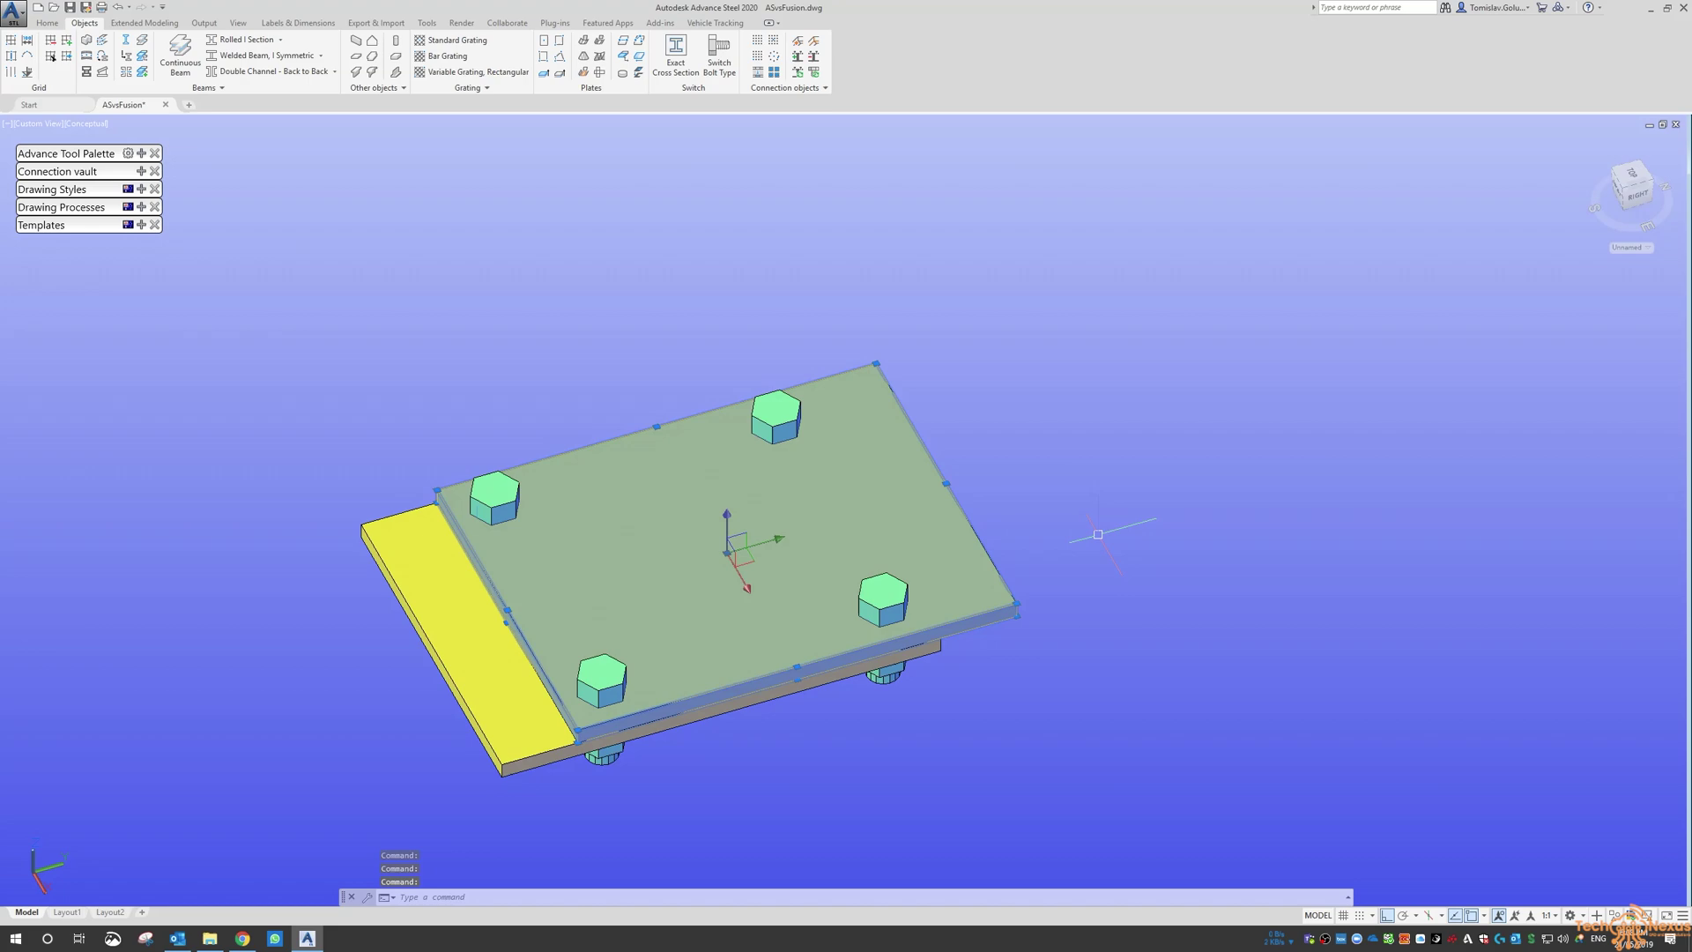
pyautogui.press('Escape')
pyautogui.click(1005, 600)
pyautogui.press('Escape')
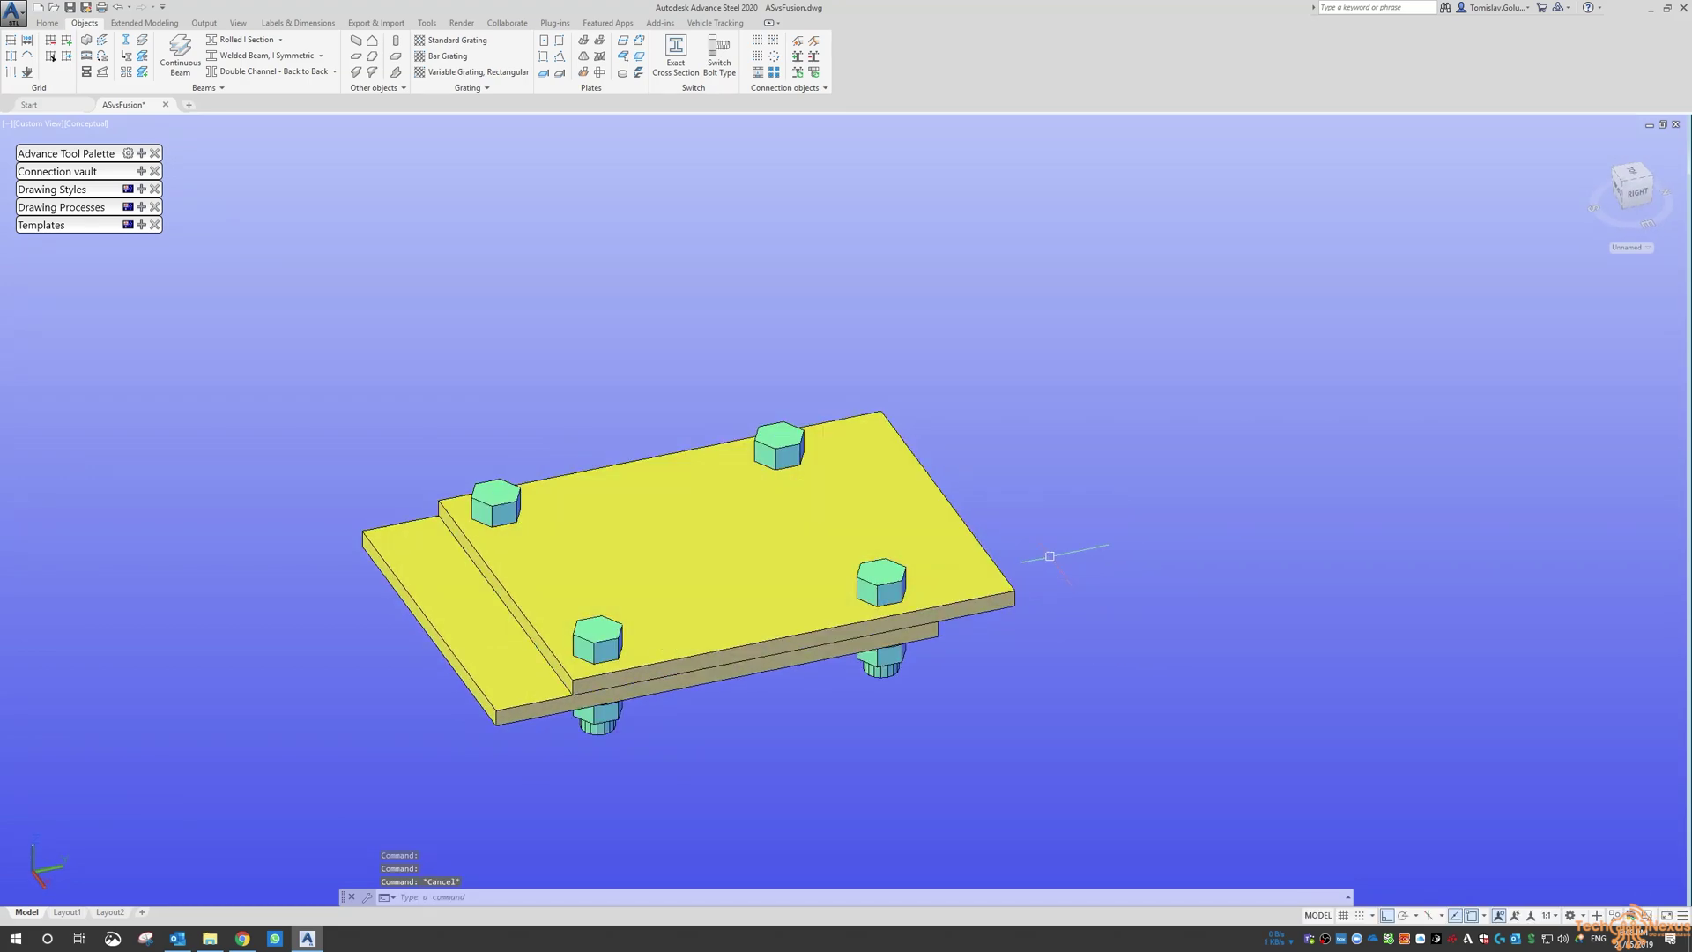
# - Erase both plates together with their bolts
pyautogui.scroll(-2, 705, 328)
pyautogui.write('e')
pyautogui.press('Return')
pyautogui.click(880, 307)
pyautogui.click(415, 540)
pyautogui.press('Return')
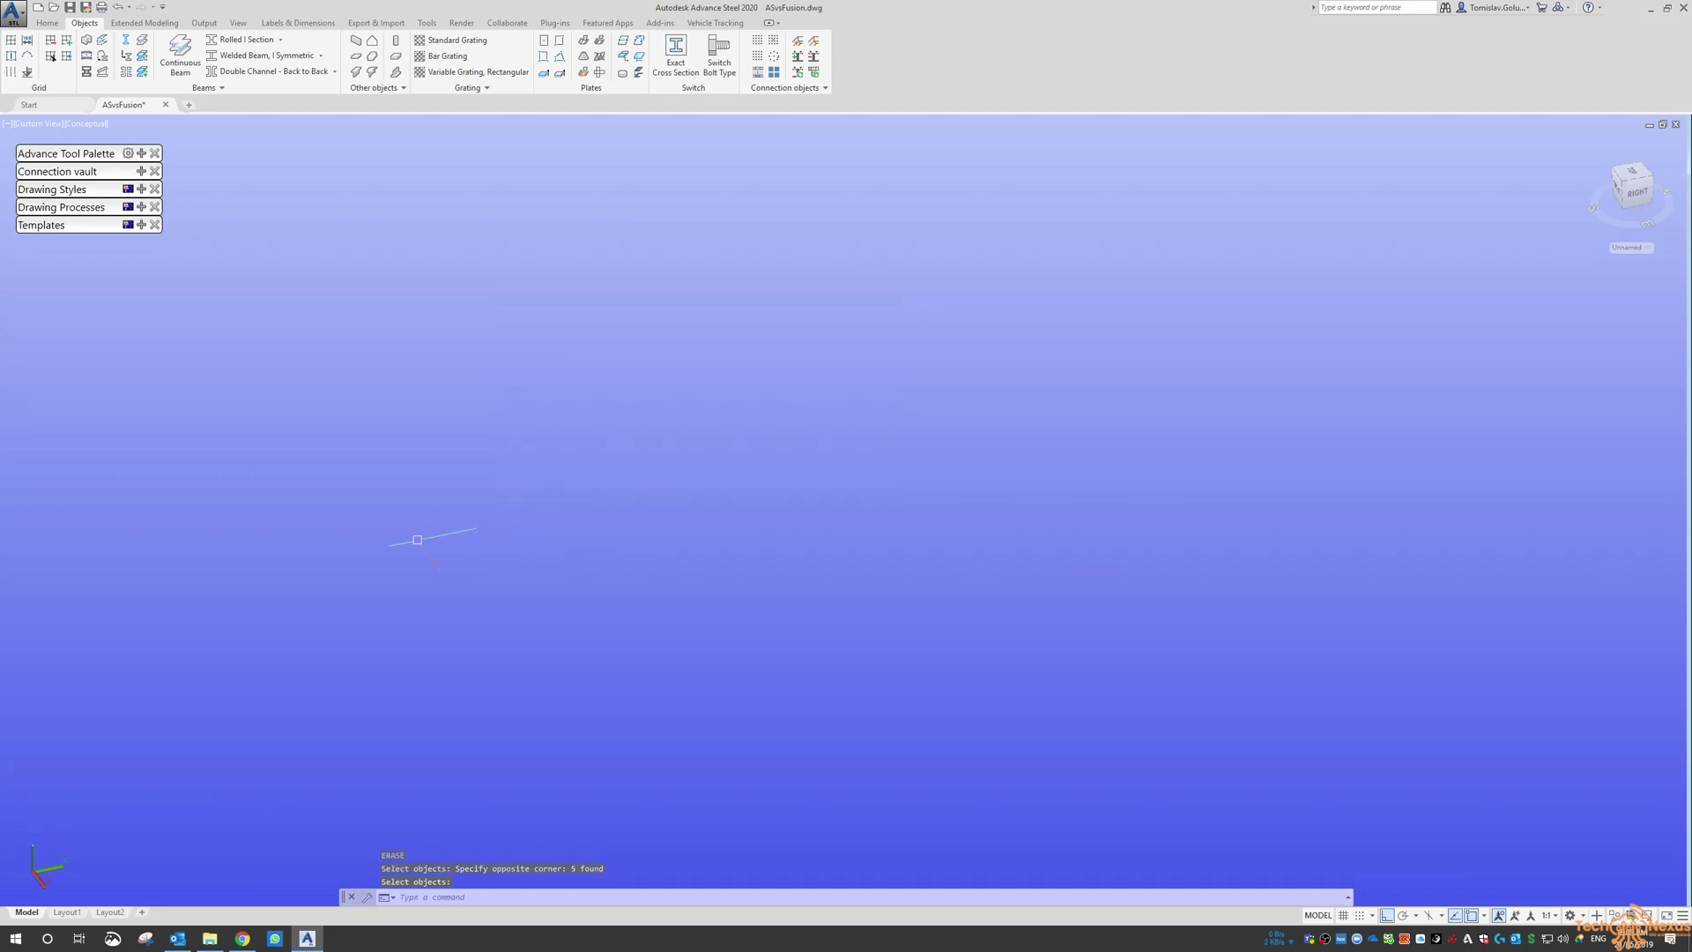
# - Create a larger rectangular steel plate about 1370 by 1715 mm beside the hopper
pyautogui.scroll(-3, 500, 480)
pyautogui.click(47, 23)
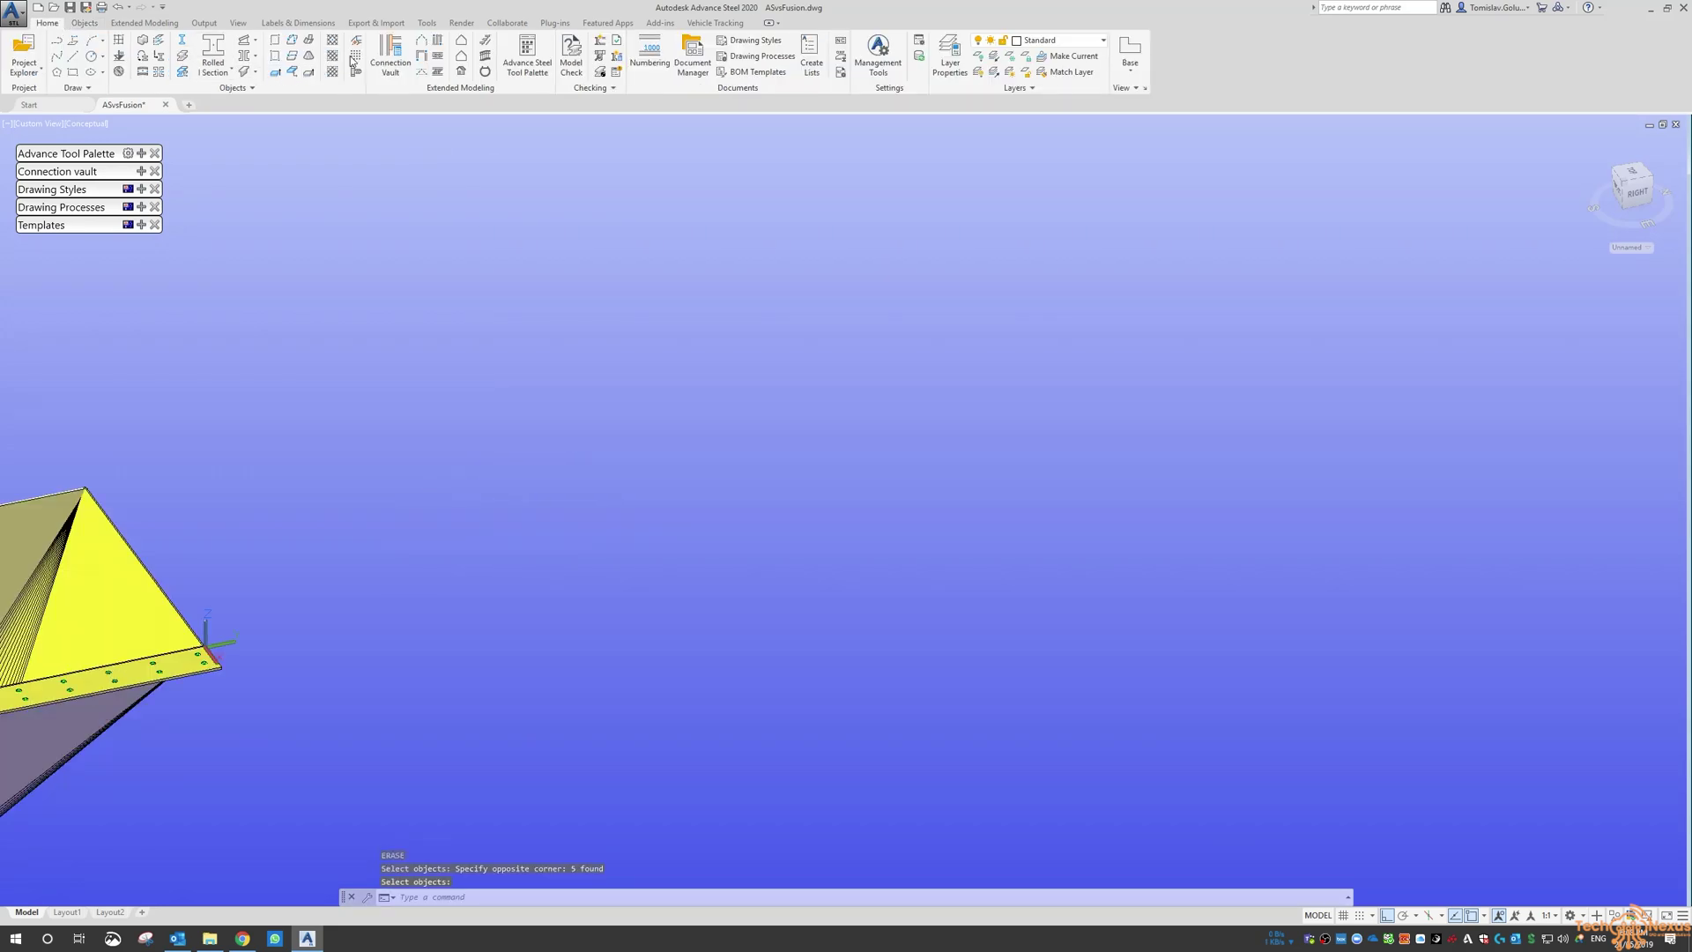
pyautogui.click(275, 40)
pyautogui.click(558, 413)
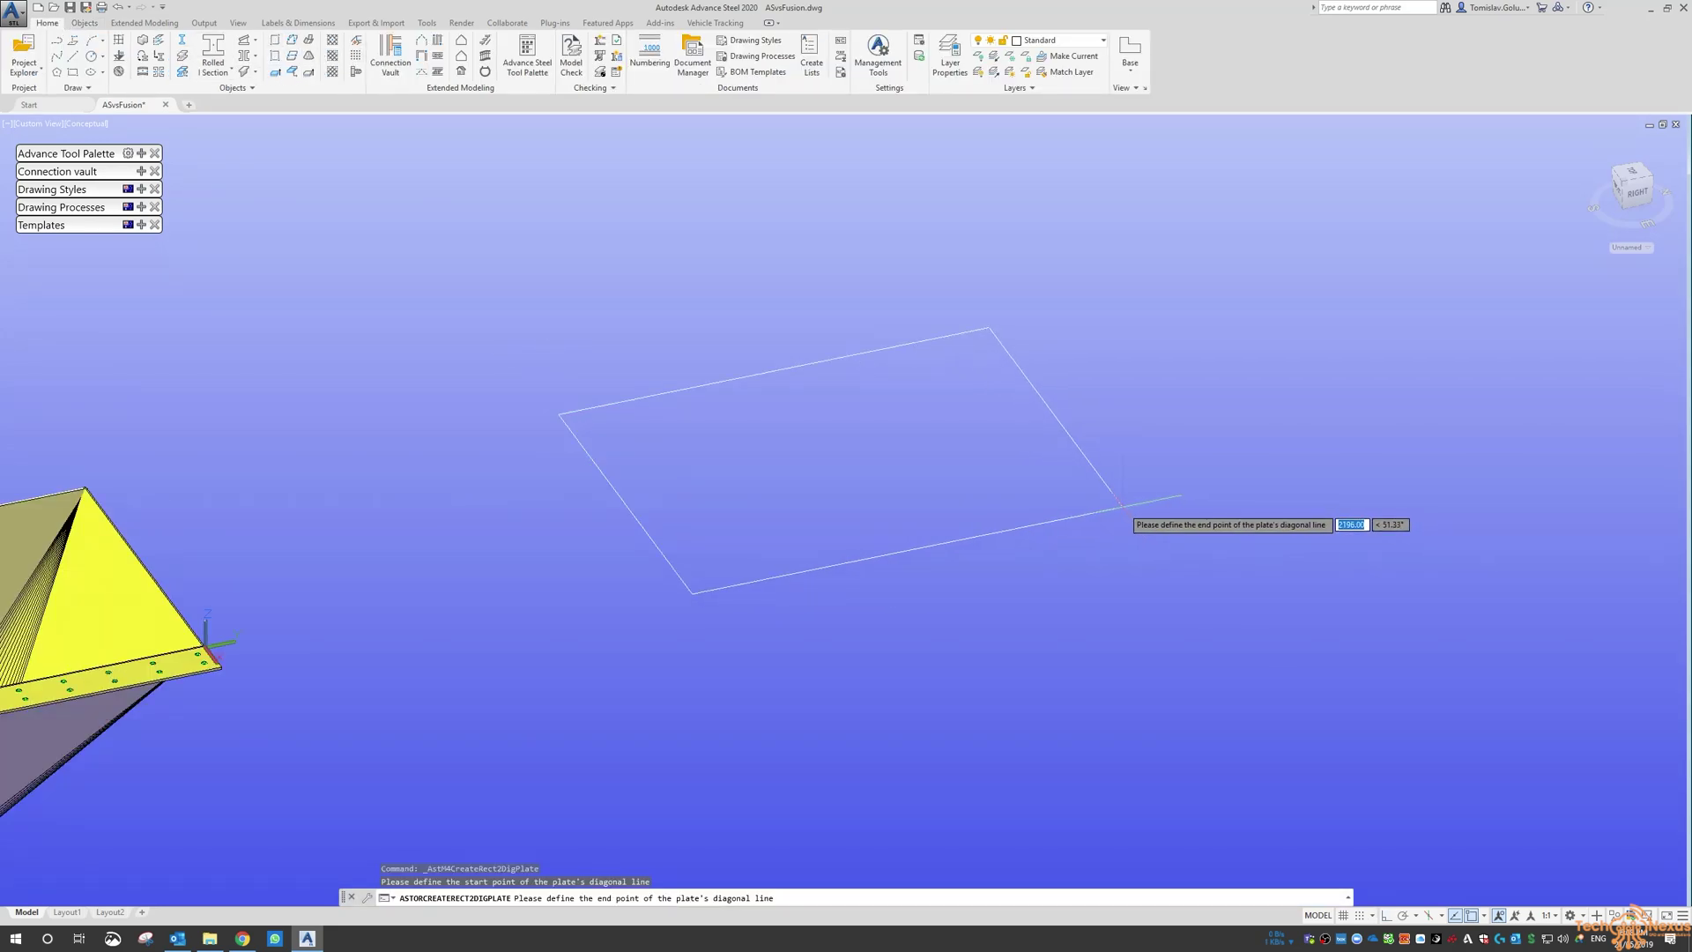
pyautogui.click(1122, 506)
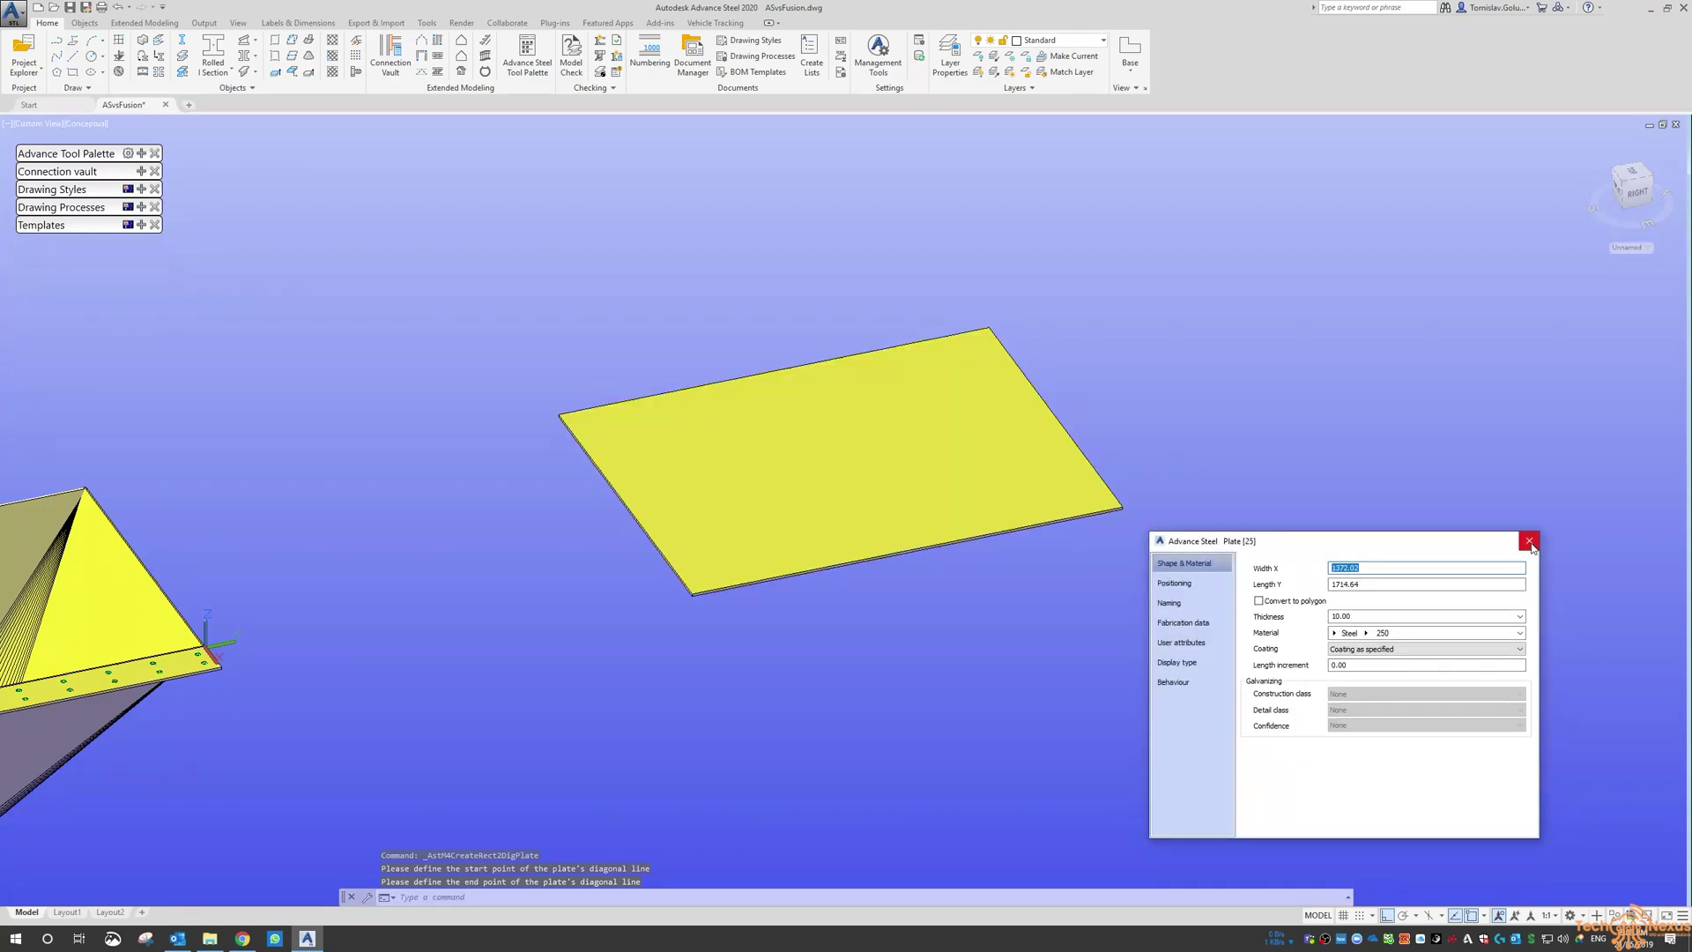
pyautogui.click(1530, 542)
# - Copy the large plate straight down by its thickness, from its upper corner to the lower corner of the same edge
pyautogui.scroll(3, 999, 535)
pyautogui.write('co')
pyautogui.press('Return')
pyautogui.scroll(4, 1179, 461)
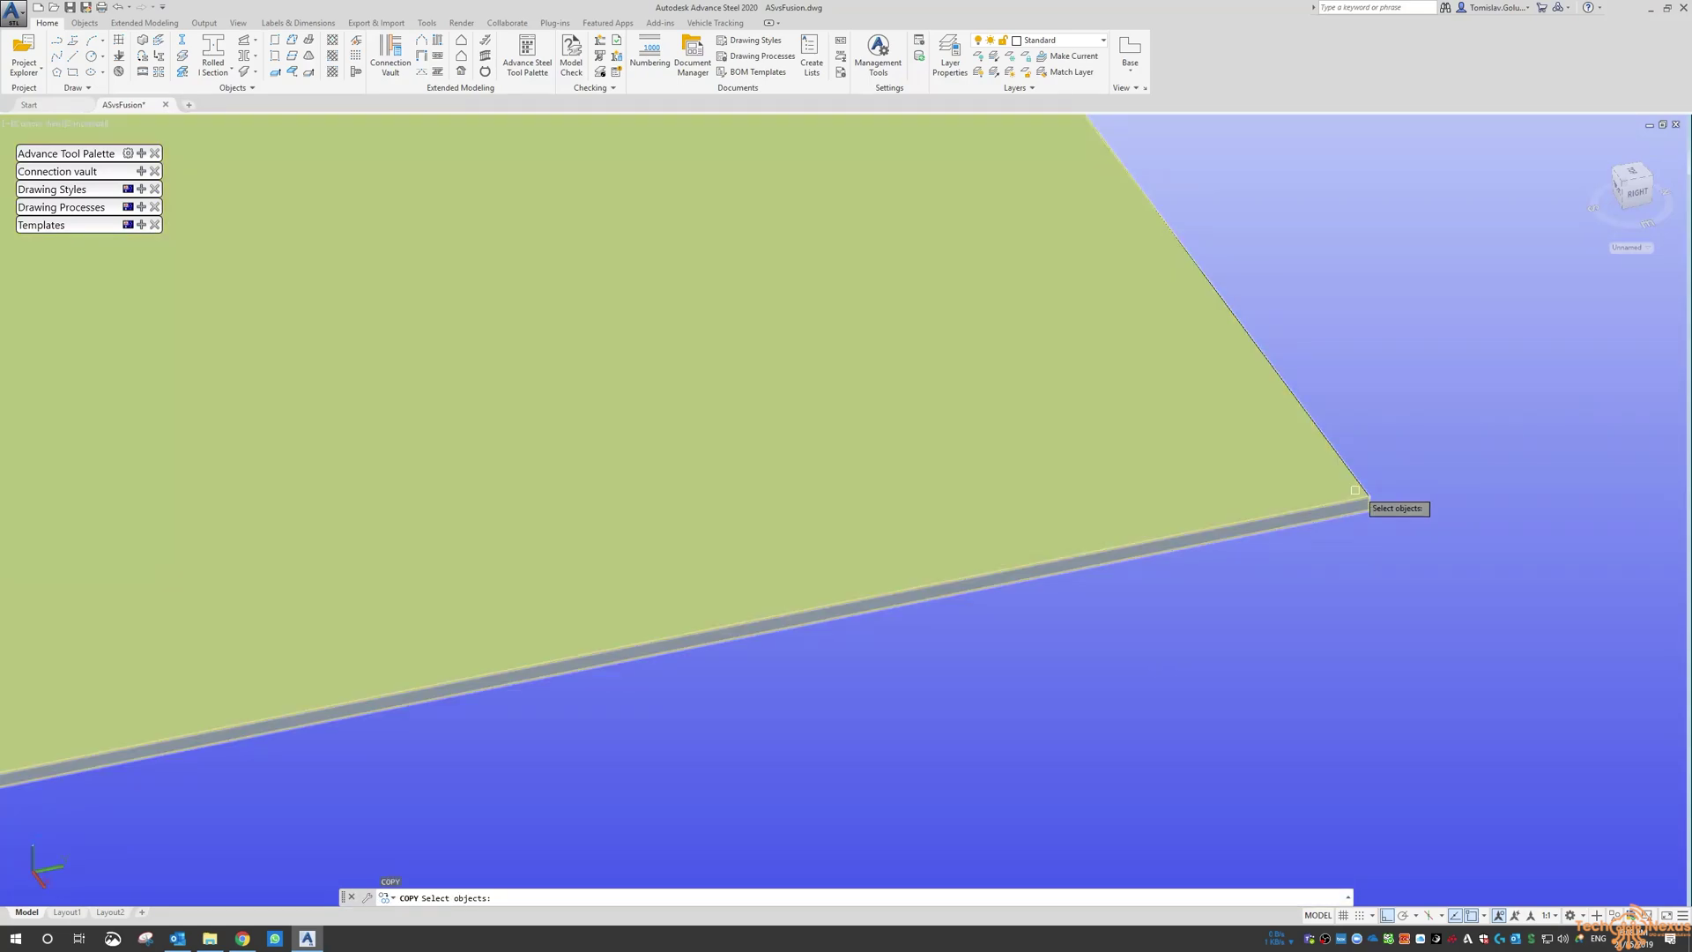
pyautogui.click(1354, 490)
pyautogui.press('Return')
pyautogui.click(1369, 501)
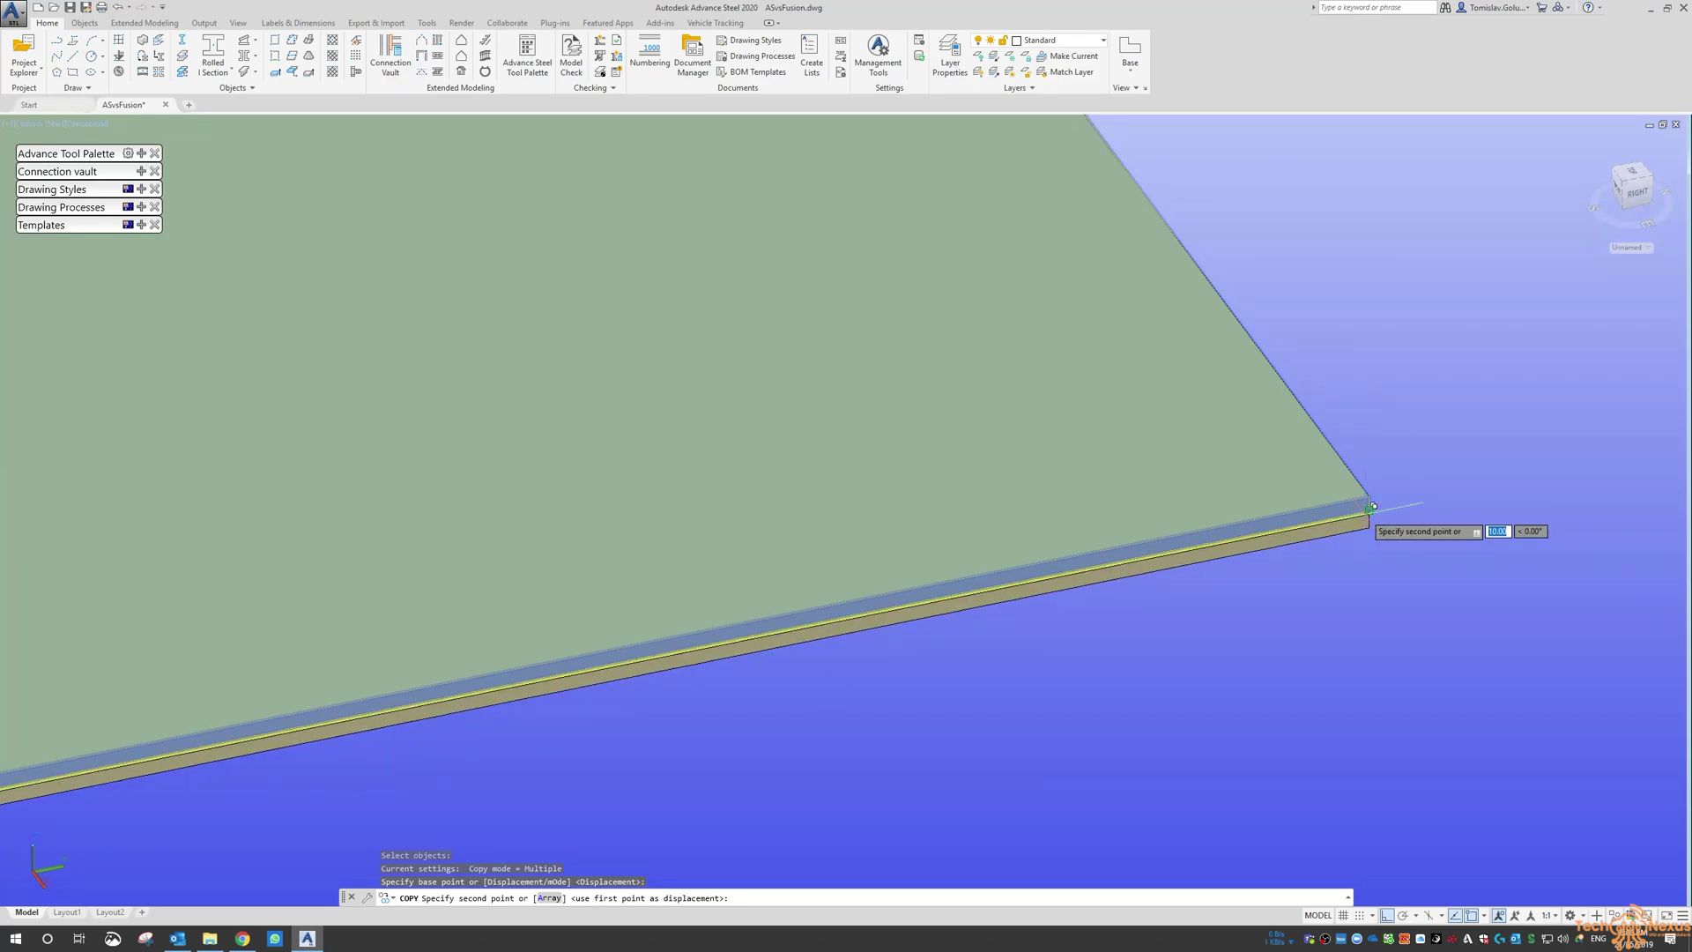
pyautogui.click(1369, 513)
pyautogui.press('Return')
# - Move the lower plate lengthwise so that it projects past one end of the upper plate
pyautogui.write('m')
pyautogui.press('Return')
pyautogui.click(1354, 525)
pyautogui.scroll(-3, 1383, 505)
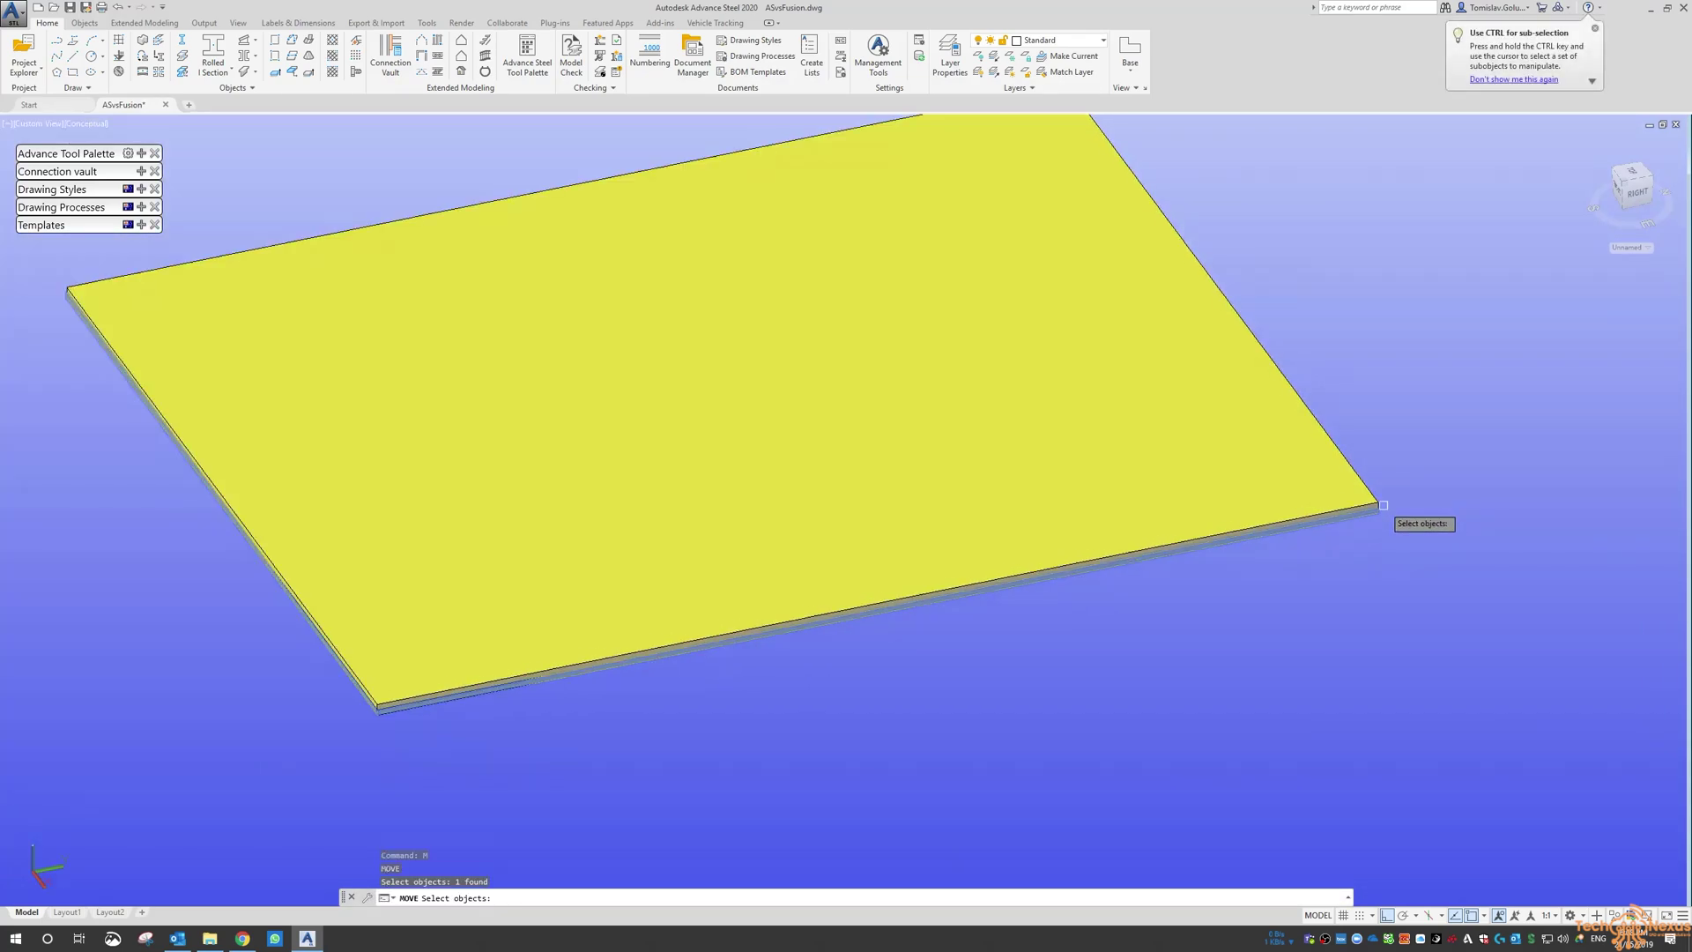
pyautogui.scroll(-2, 1382, 505)
pyautogui.press('Return')
pyautogui.click(1182, 617)
pyautogui.click(1137, 632)
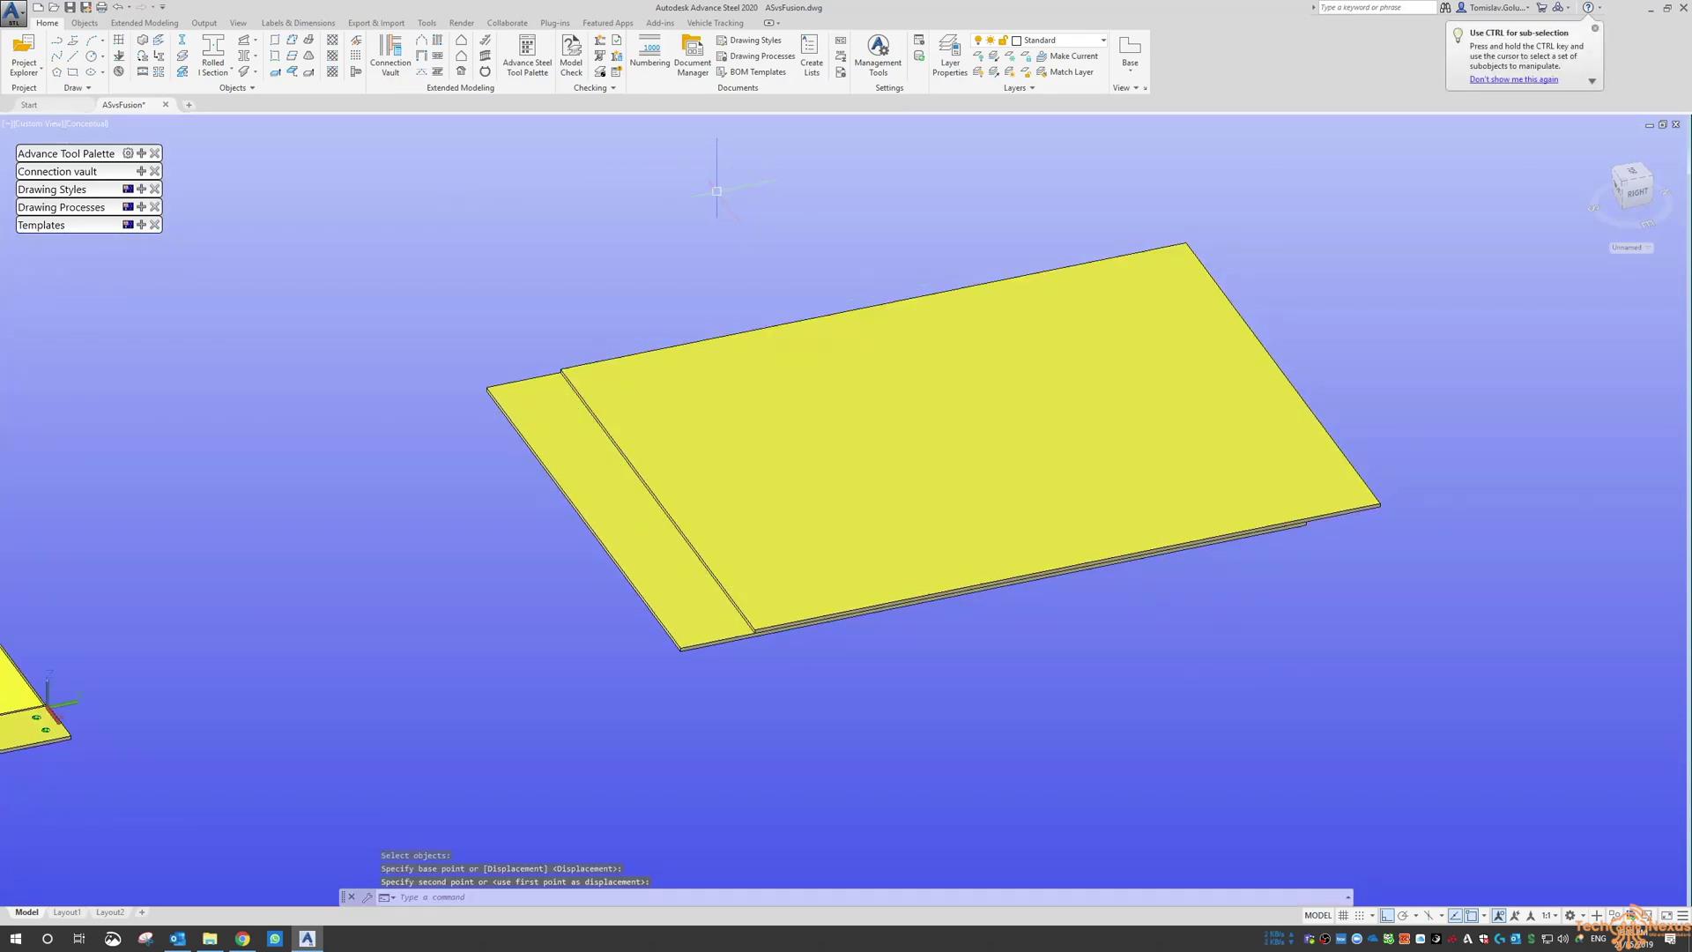
# - Place a rectangular bolt pattern joining both plates, spanning the opposite corners of their overlap
pyautogui.click(83, 24)
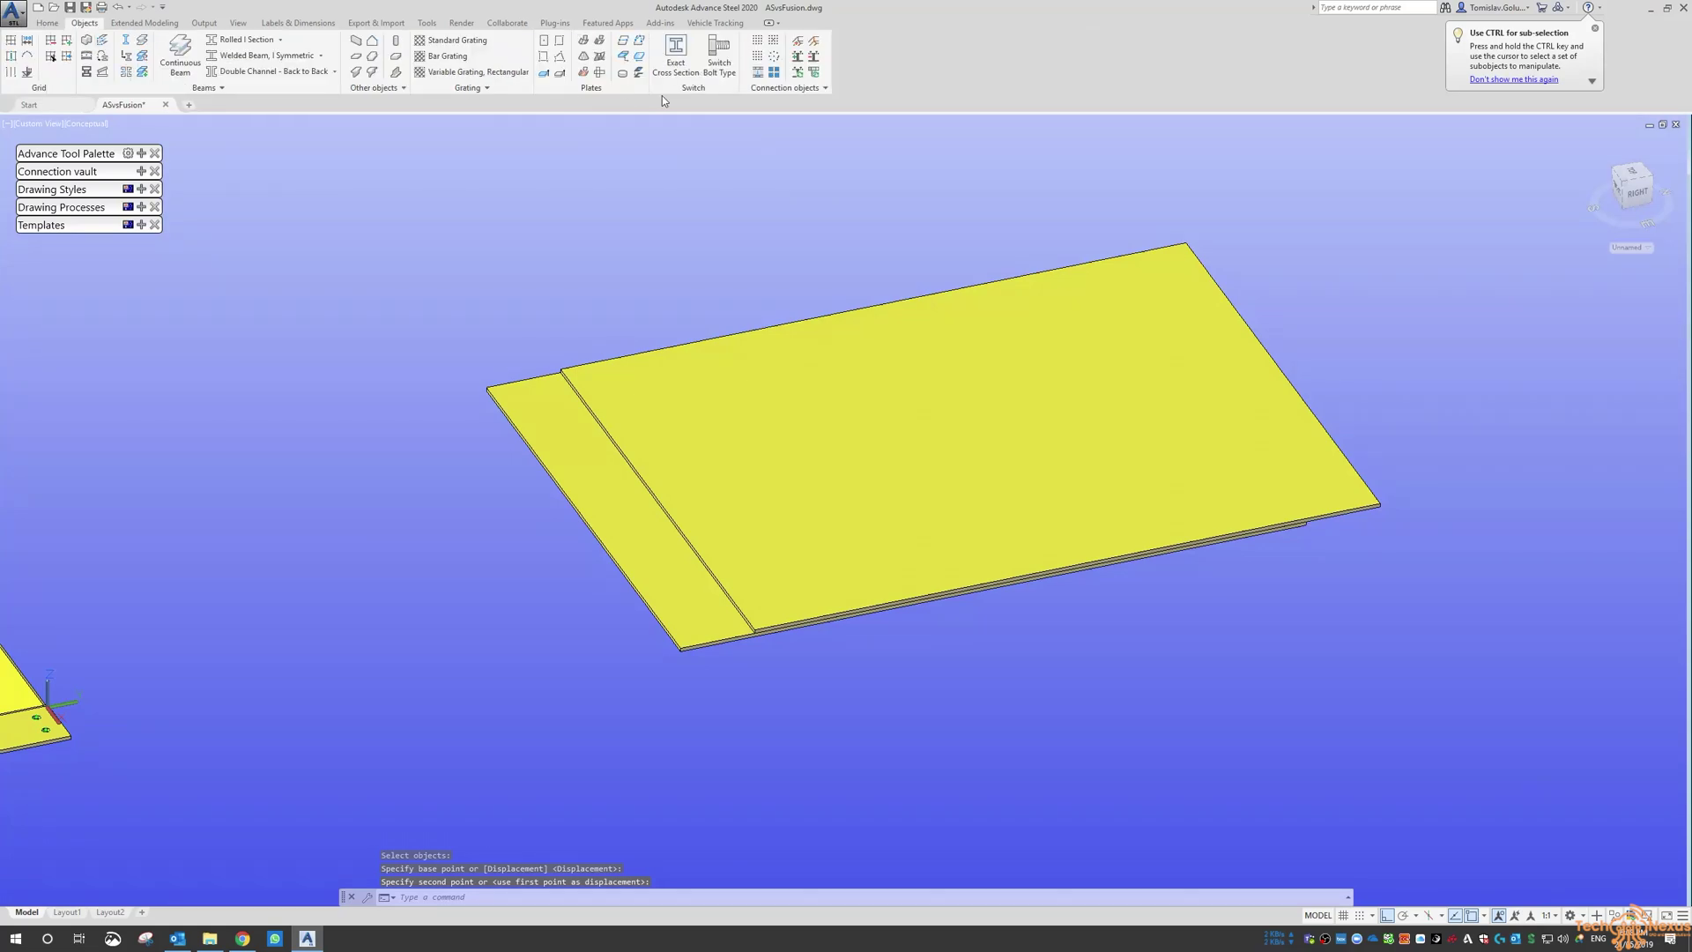
pyautogui.click(757, 56)
pyautogui.click(642, 303)
pyautogui.click(578, 419)
pyautogui.press('Return')
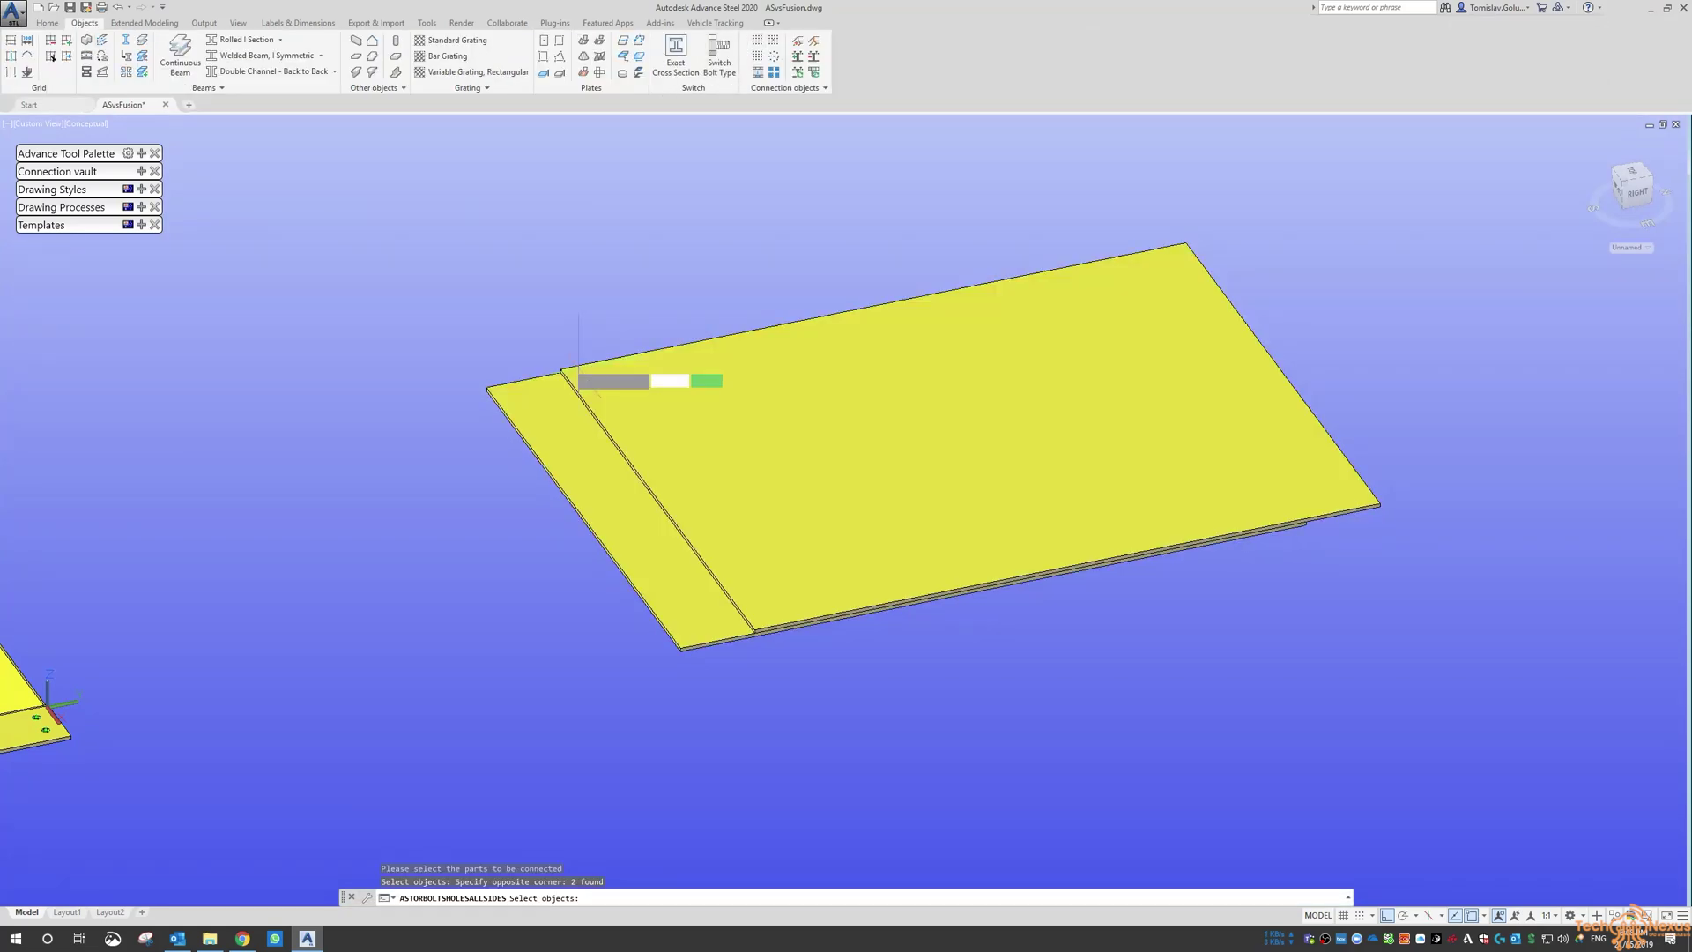
pyautogui.click(560, 369)
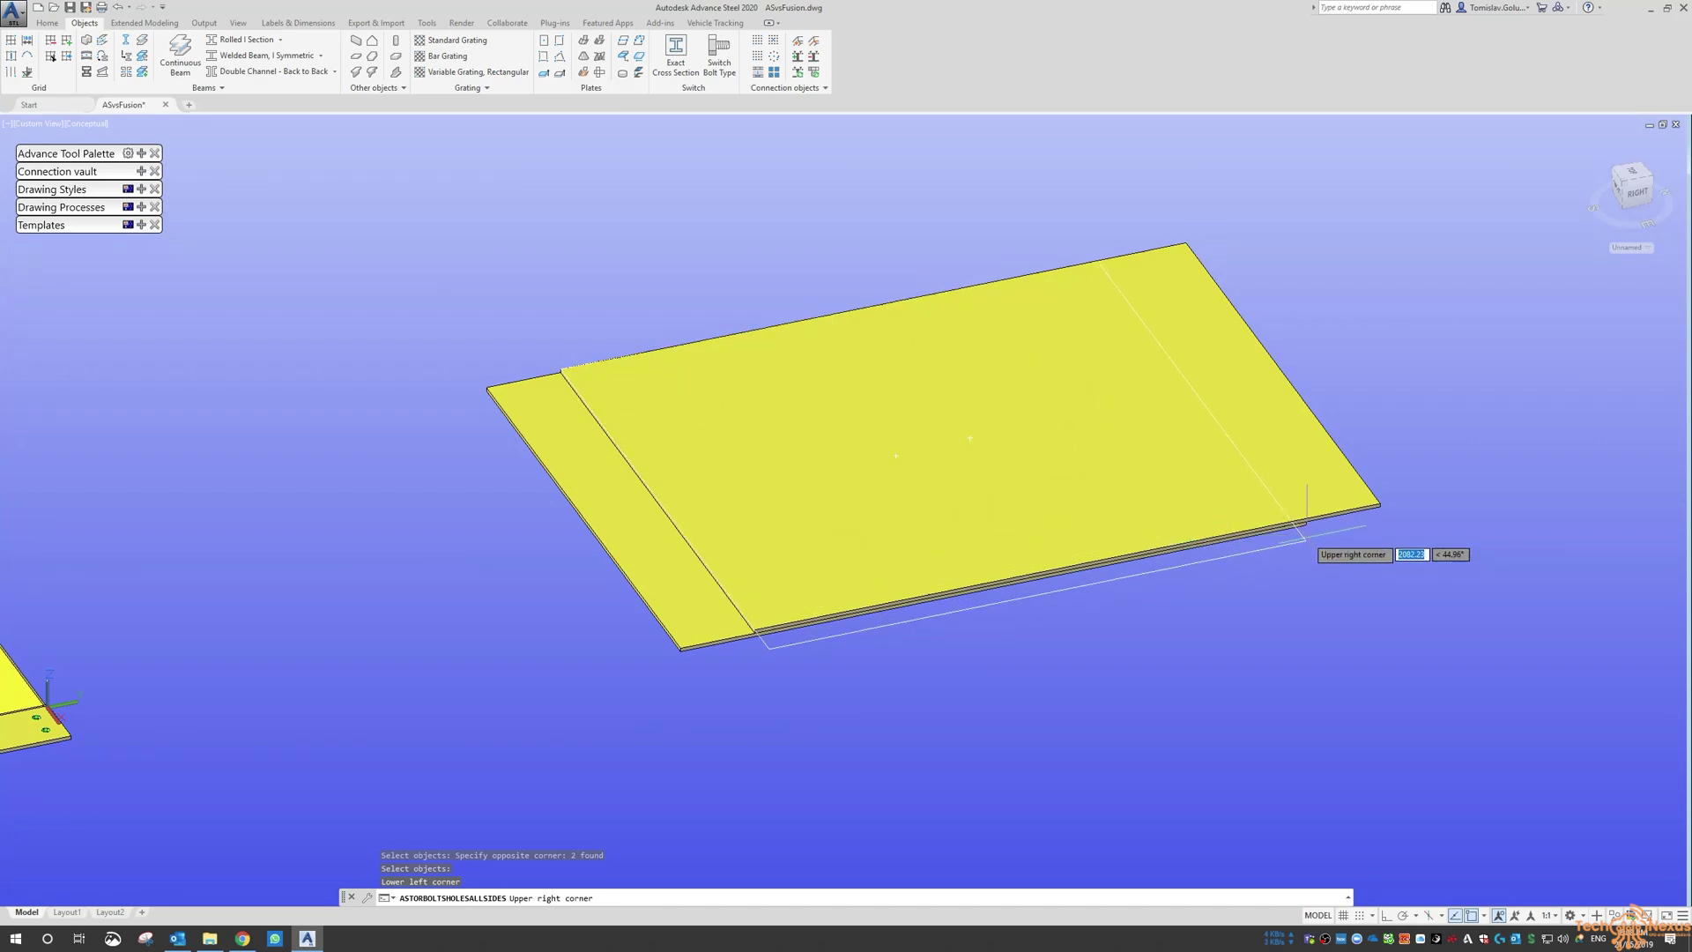
pyautogui.click(1307, 523)
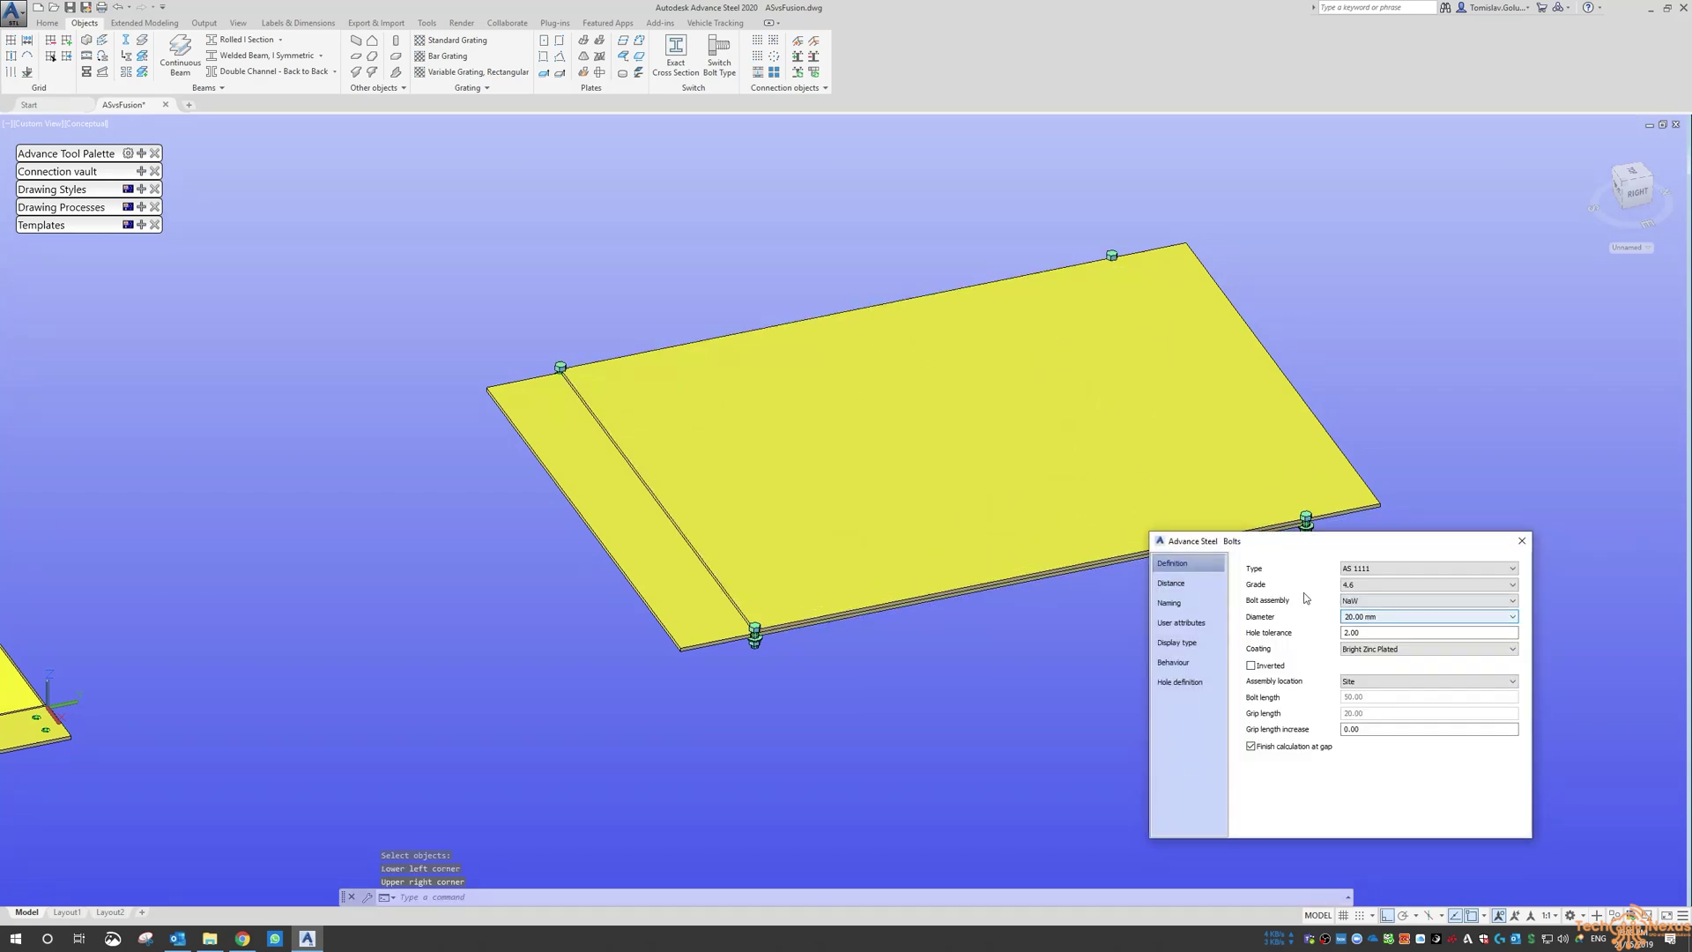
# - Set the bolt pattern to 8 bolts in X and 8 in Y with 25 mm edge distances in both directions
pyautogui.click(1196, 590)
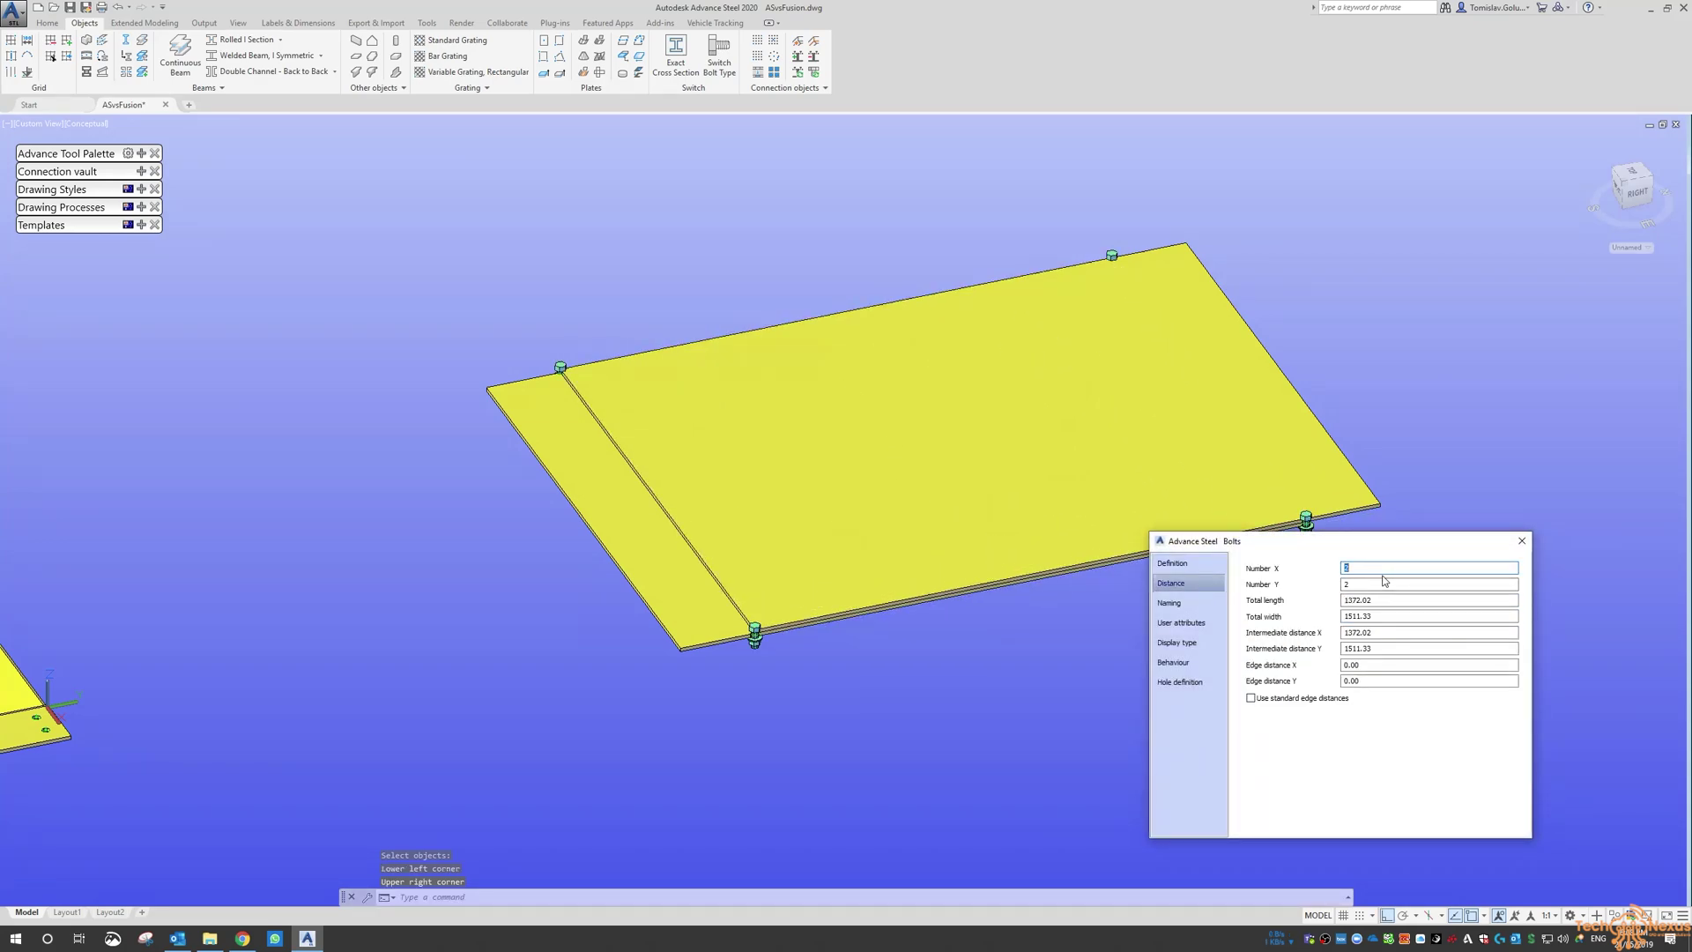
pyautogui.write('8')
pyautogui.press('Tab')
pyautogui.write('8')
pyautogui.press('Tab')
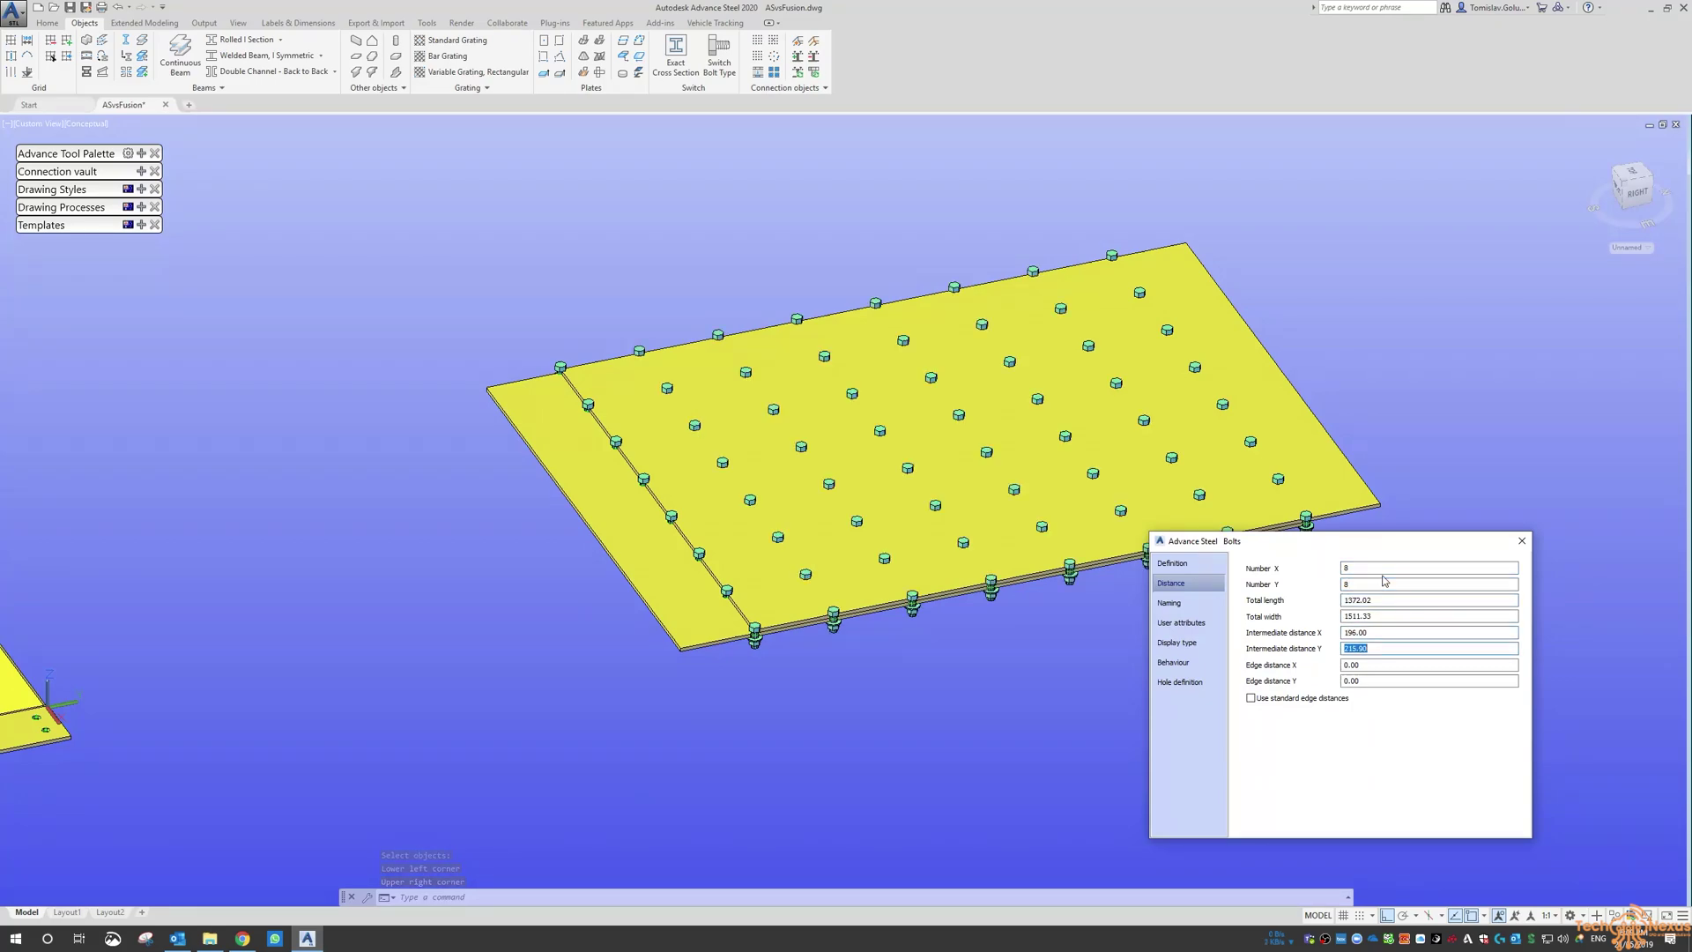
pyautogui.write('25')
pyautogui.press('Tab')
pyautogui.write('25')
pyautogui.press('Tab')
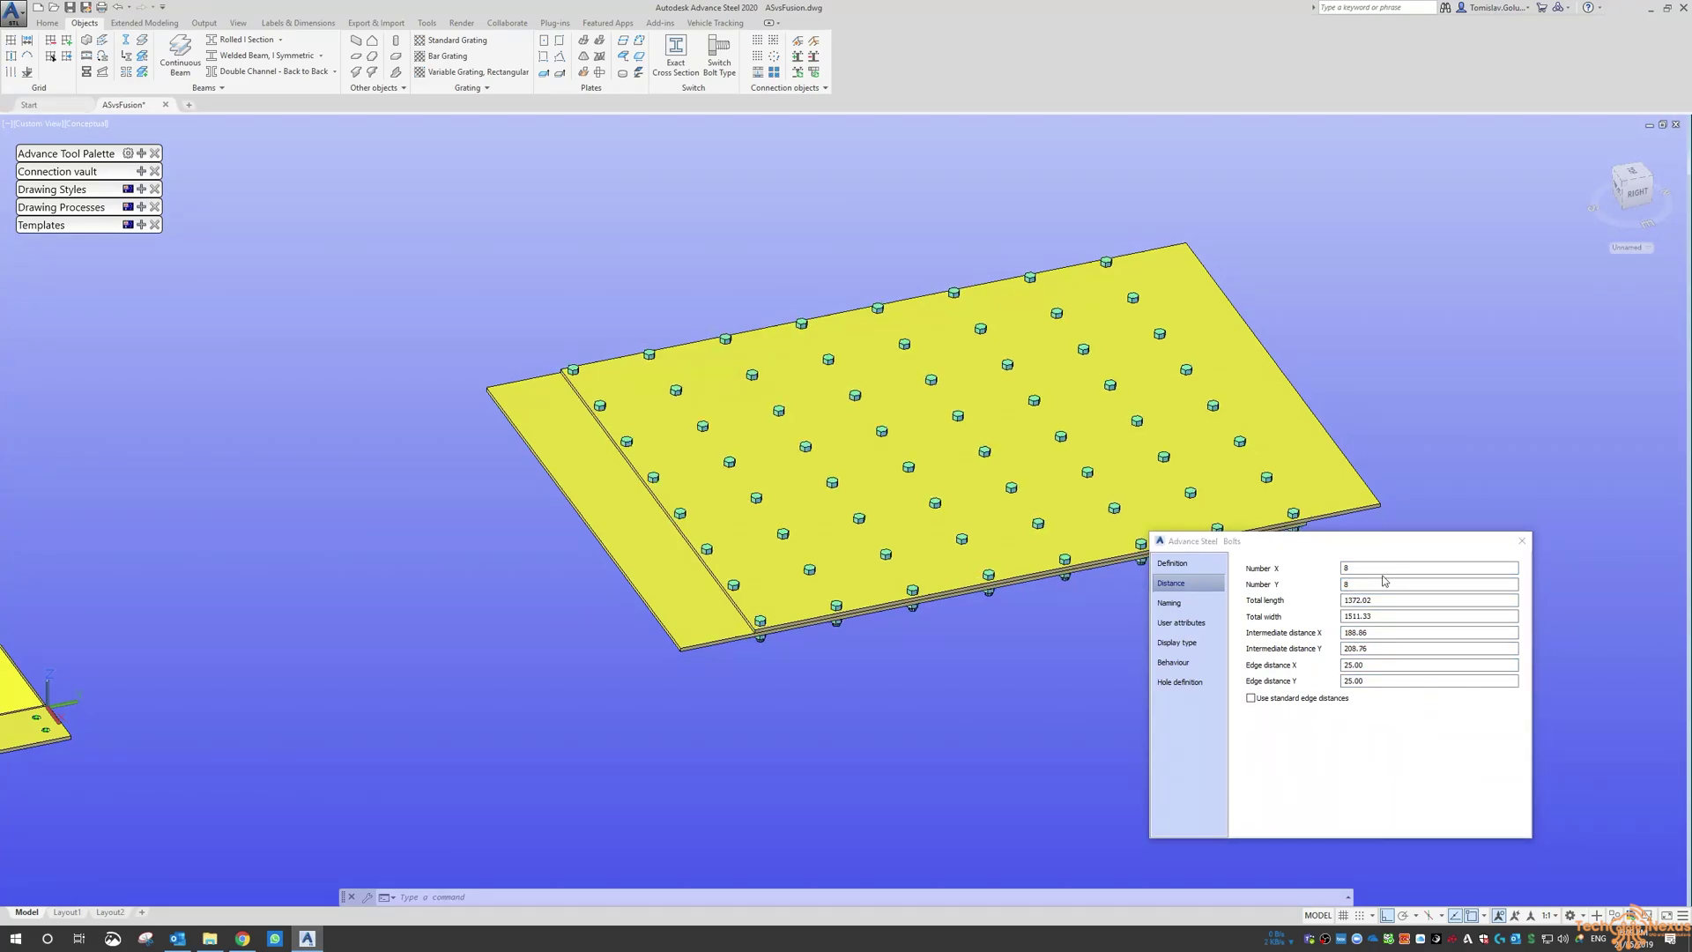
pyautogui.click(1522, 540)
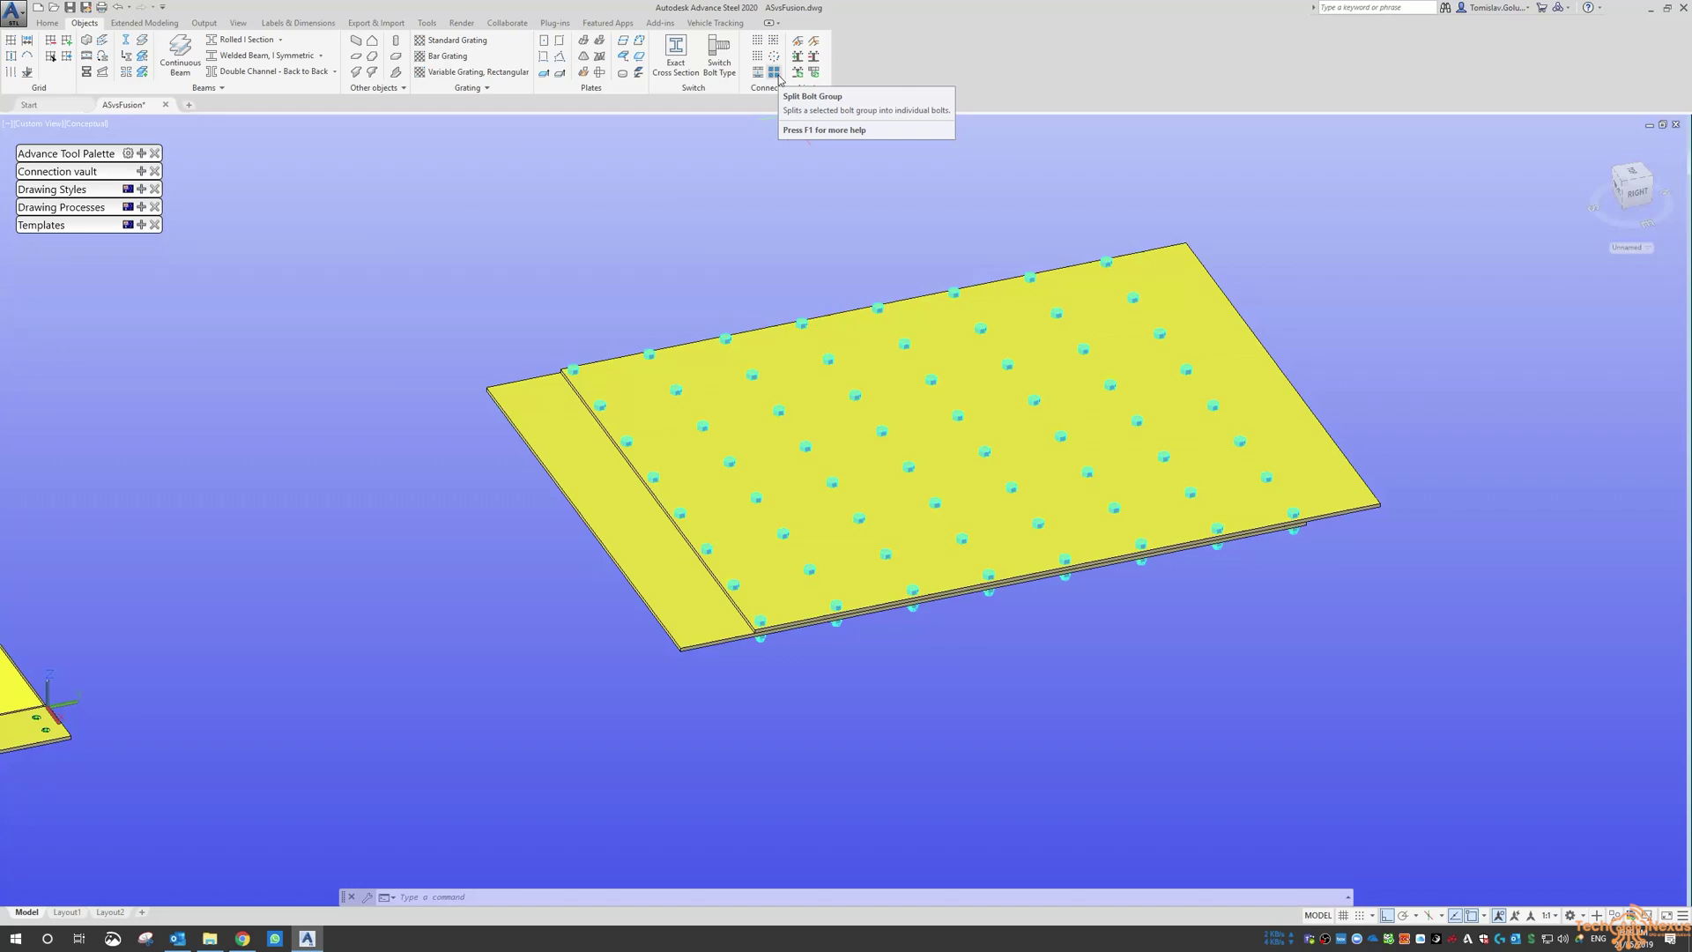
# - Split the bolt group on the plates into individual bolts
pyautogui.click(775, 76)
pyautogui.click(993, 426)
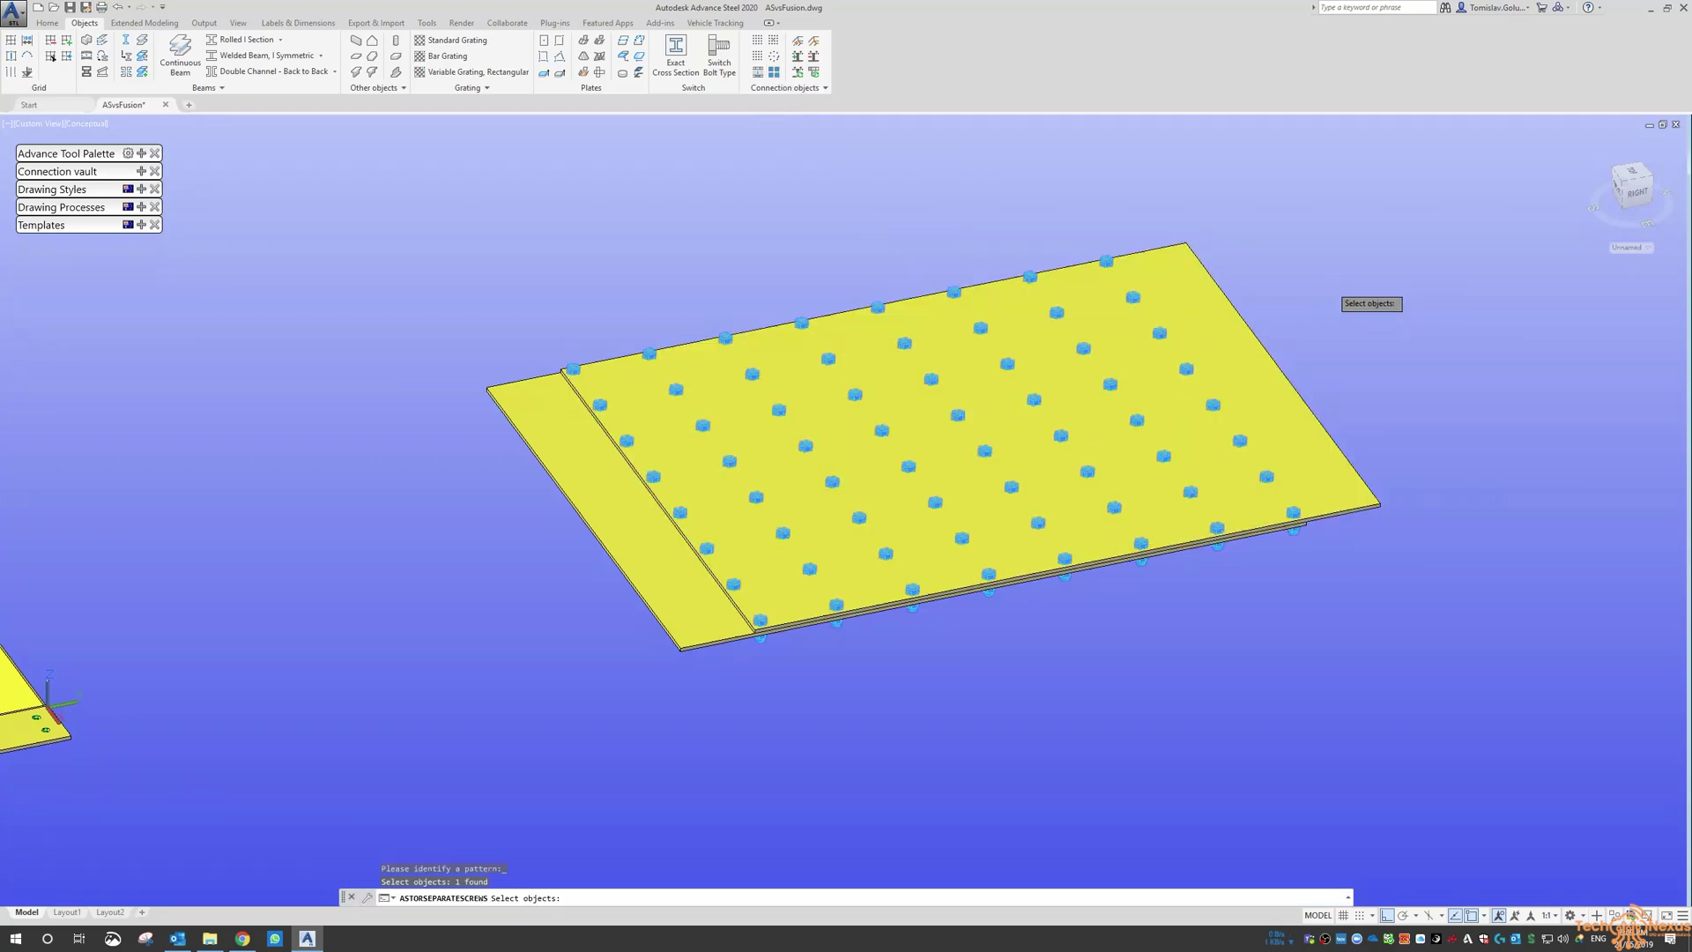
pyautogui.press('Return')
# - In top view, erase the three-by-three block of bolts in the middle of the plates with a window selection
pyautogui.click(1633, 176)
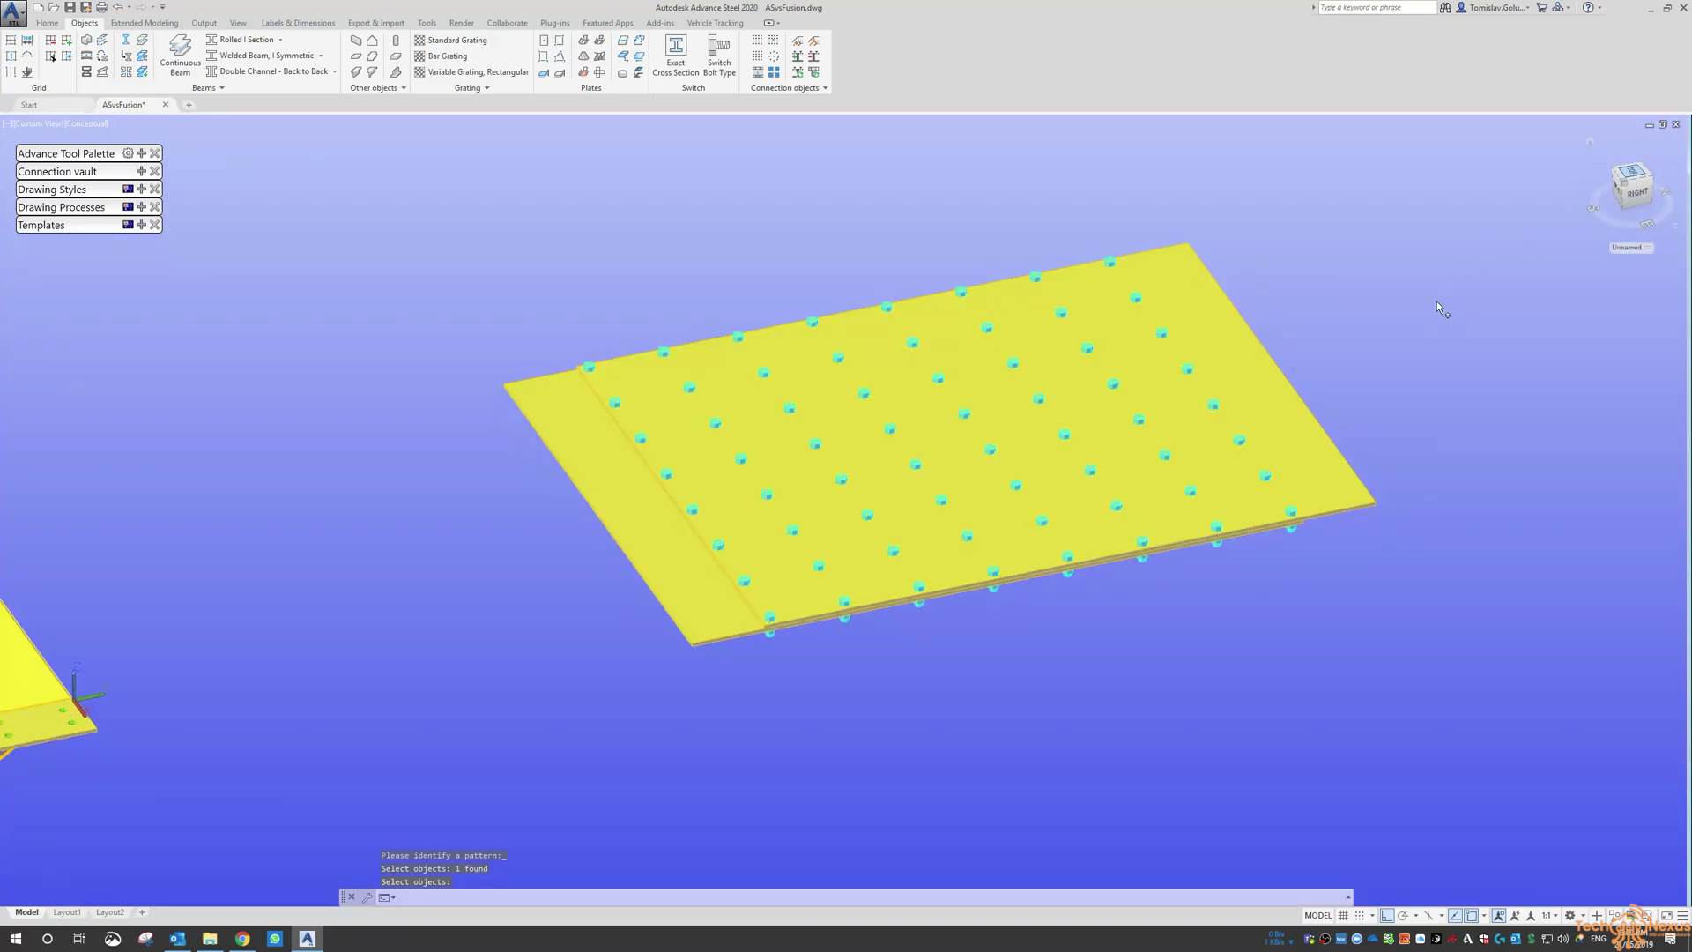
pyautogui.write('e')
pyautogui.press('Return')
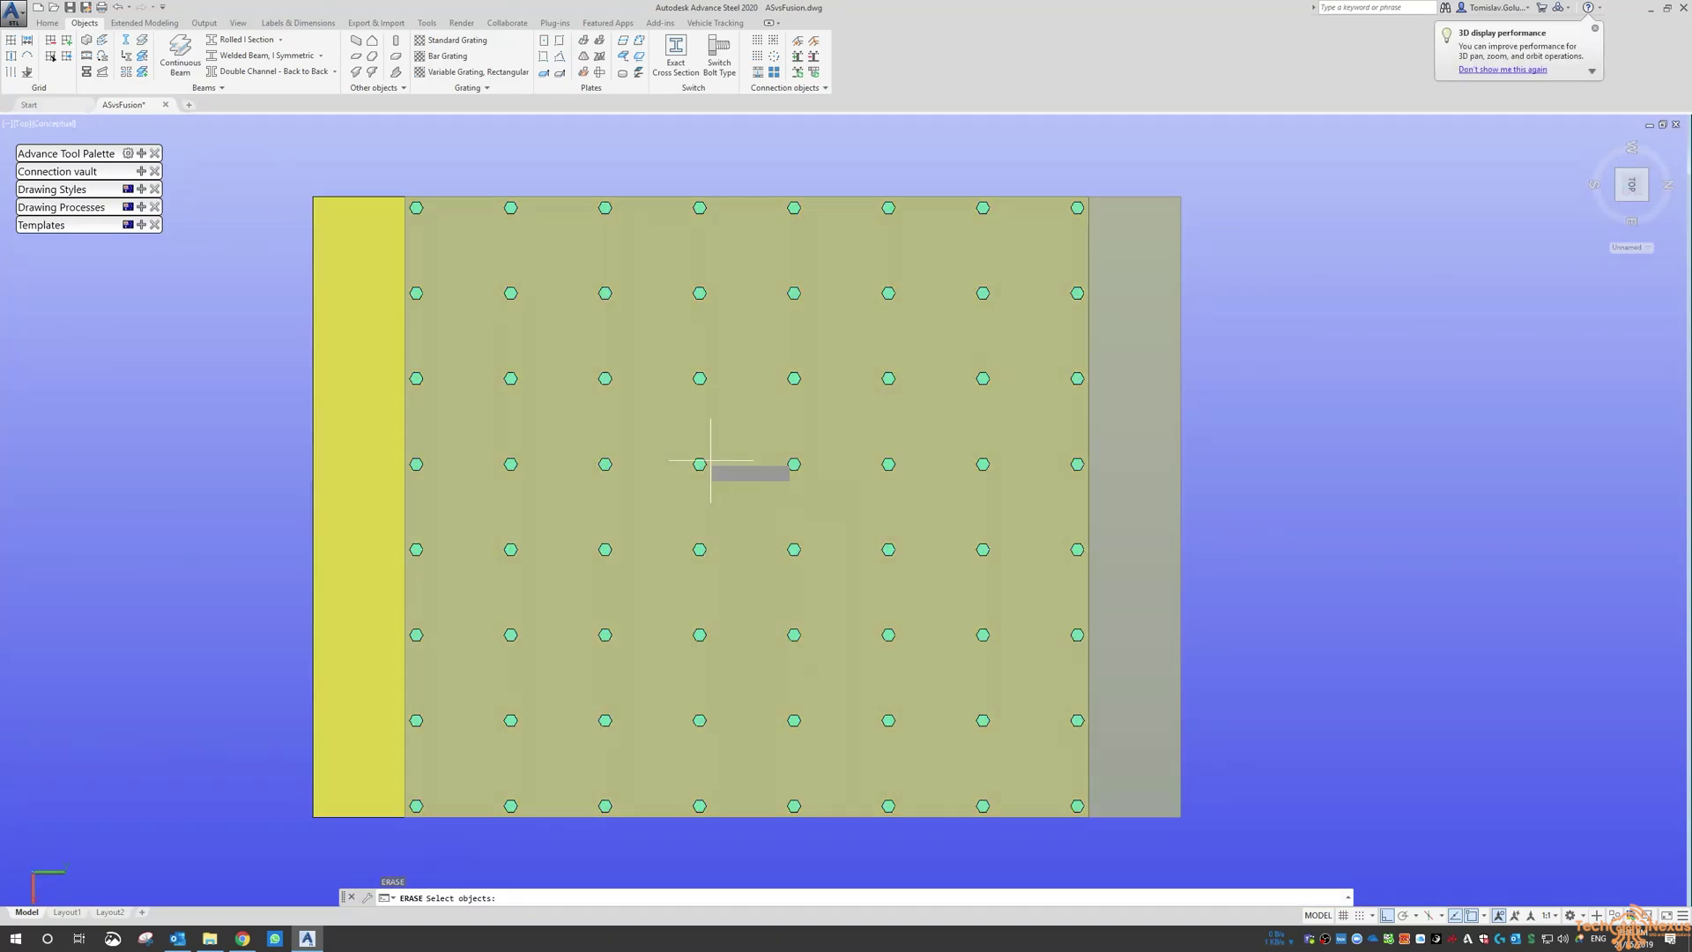
pyautogui.write('w')
pyautogui.press('Return')
pyautogui.click(665, 432)
pyautogui.click(942, 661)
pyautogui.press('Return')
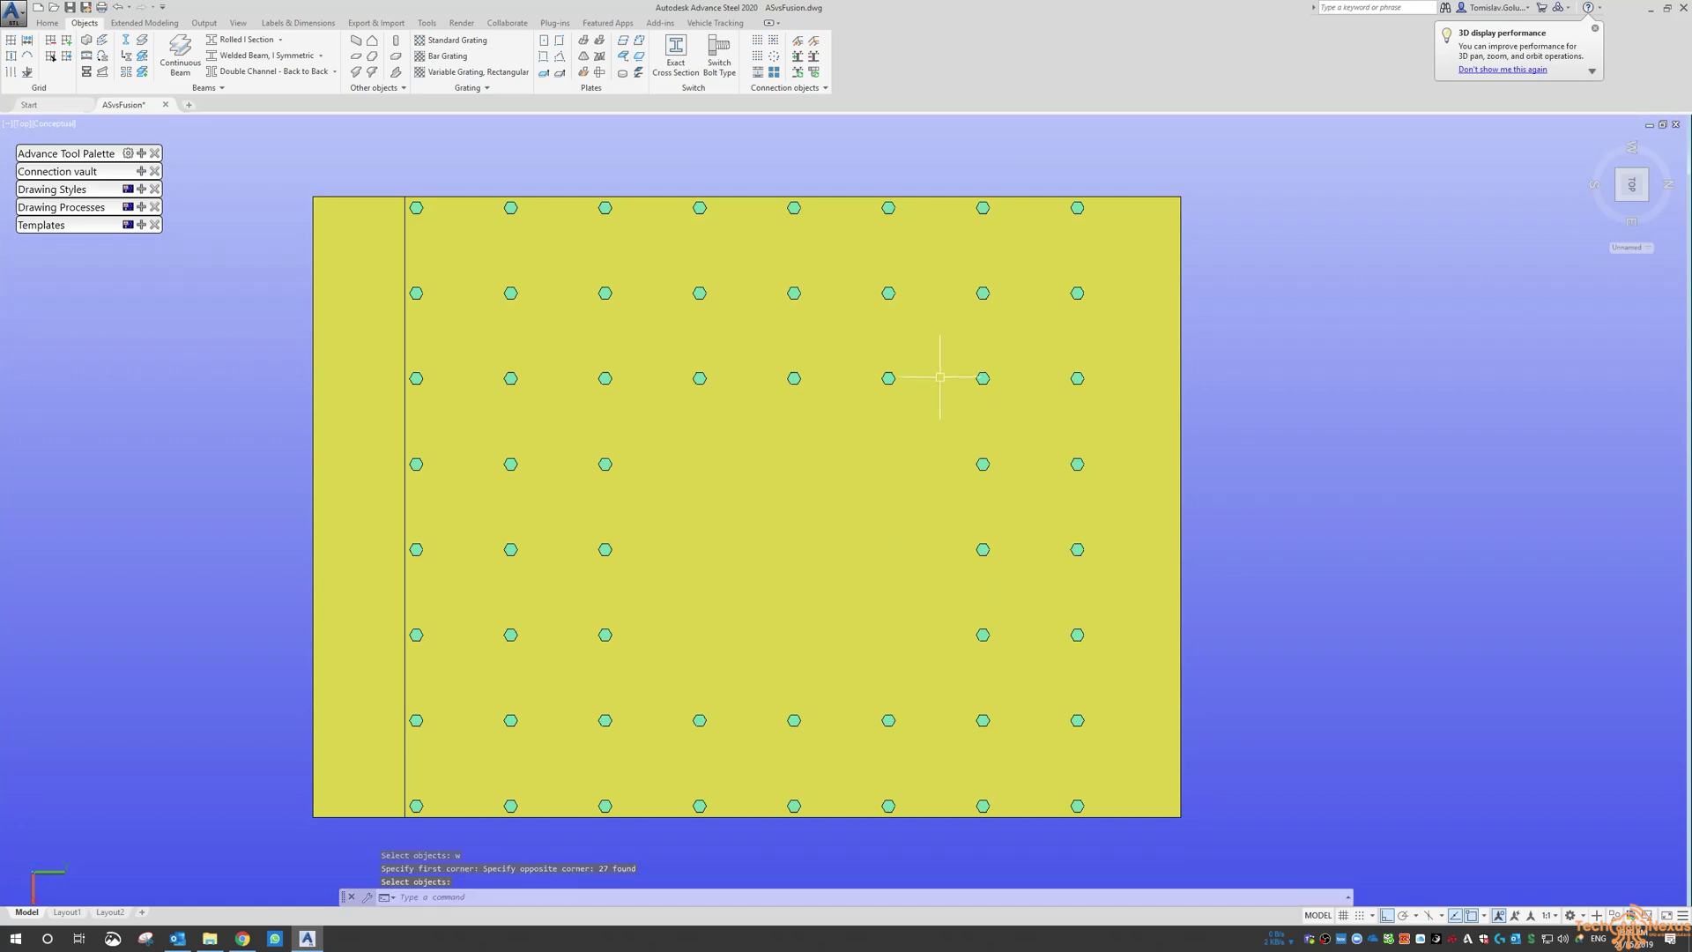
# - Inspect the overlapping plates and their remaining bolts in an angled 3D view
pyautogui.scroll(-4, 936, 377)
pyautogui.keyDown('shift'); pyautogui.moveTo(978, 559); pyautogui.dragTo(991, 291, button='middle'); pyautogui.keyUp('shift')
pyautogui.scroll(5, 936, 385)
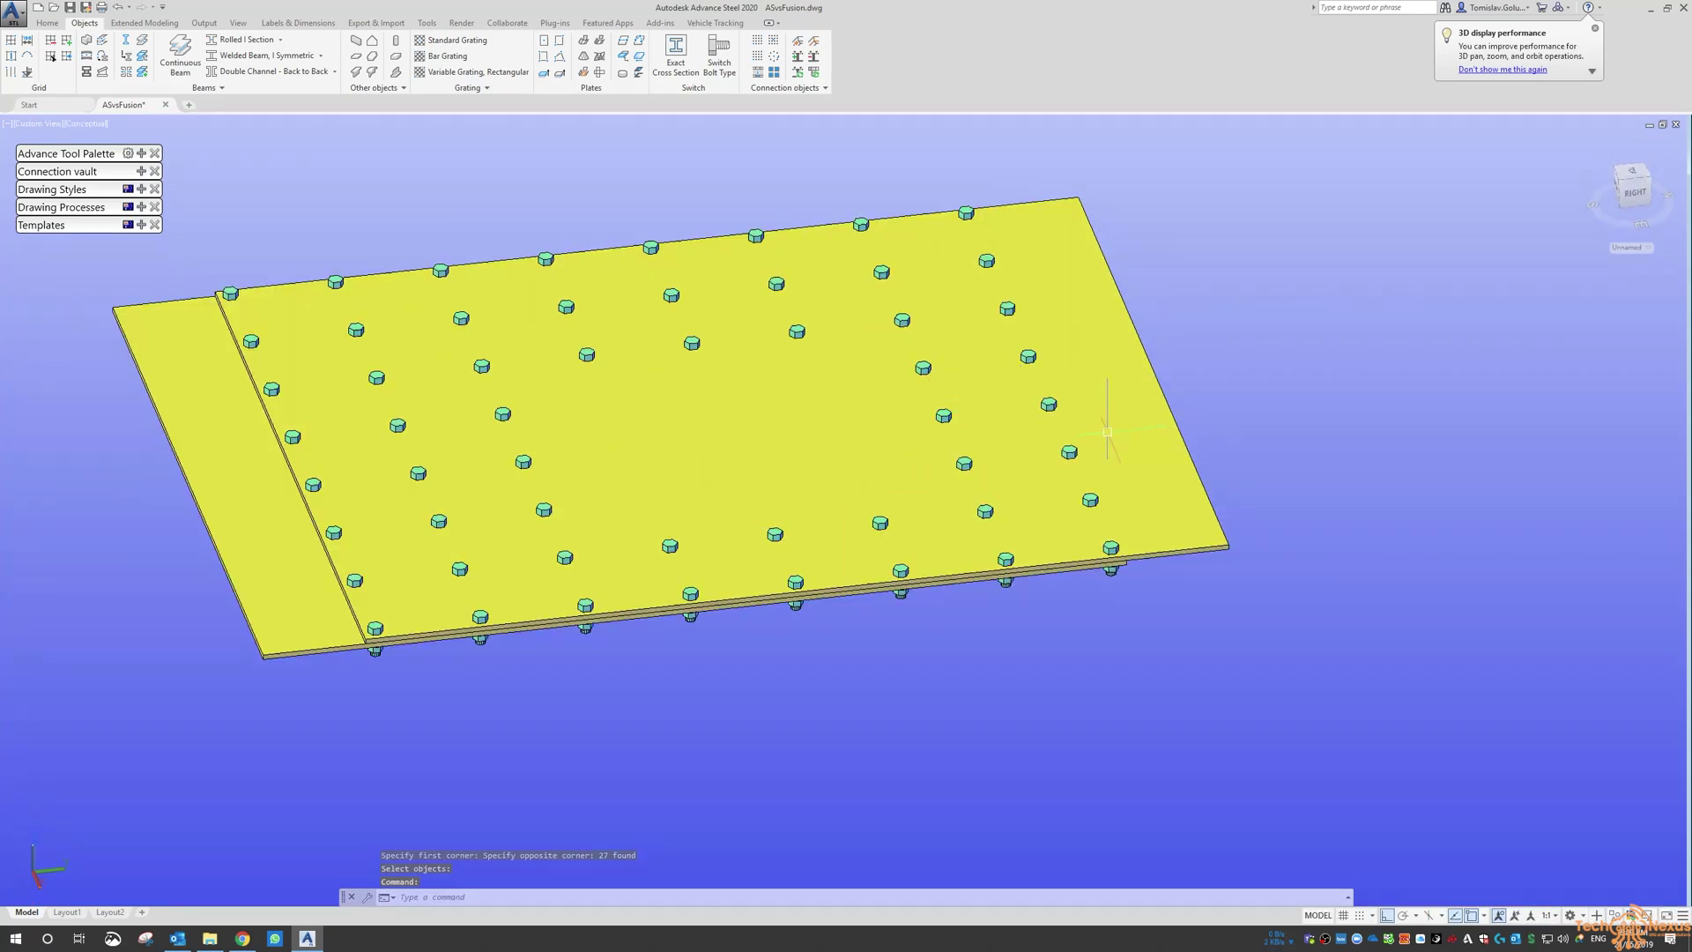
pyautogui.click(1107, 420)
pyautogui.keyDown('shift'); pyautogui.moveTo(1277, 454); pyautogui.dragTo(1287, 562, button='middle'); pyautogui.keyUp('shift')
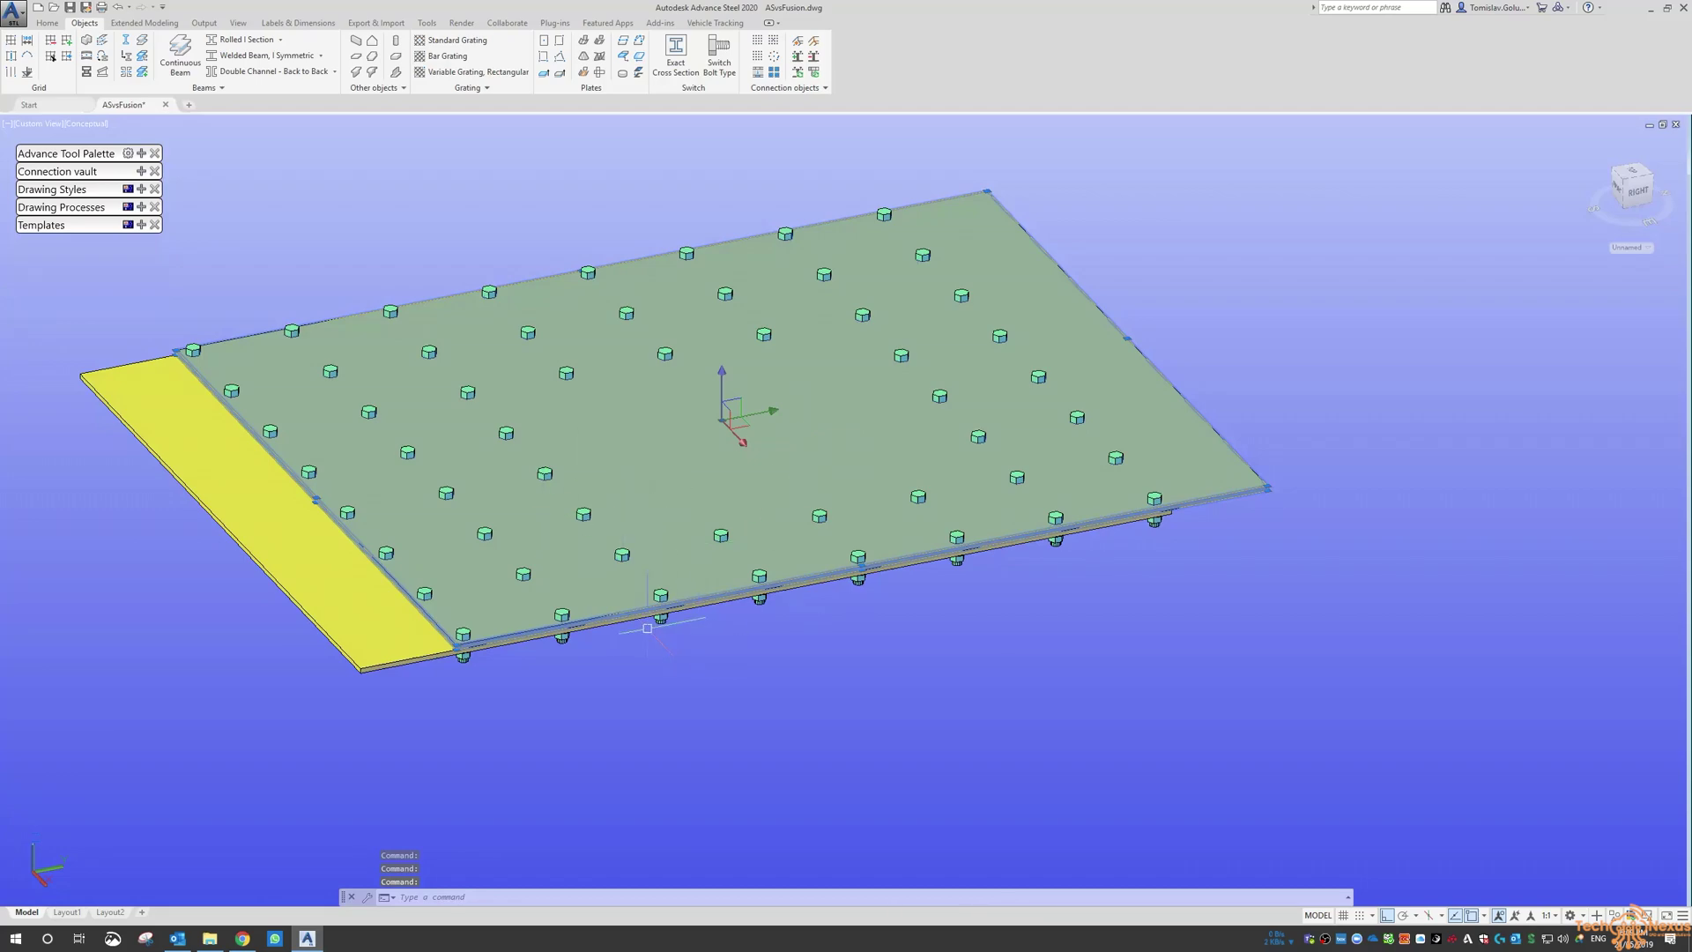
pyautogui.press('Escape')
pyautogui.press('Escape')
pyautogui.scroll(-3, 702, 669)
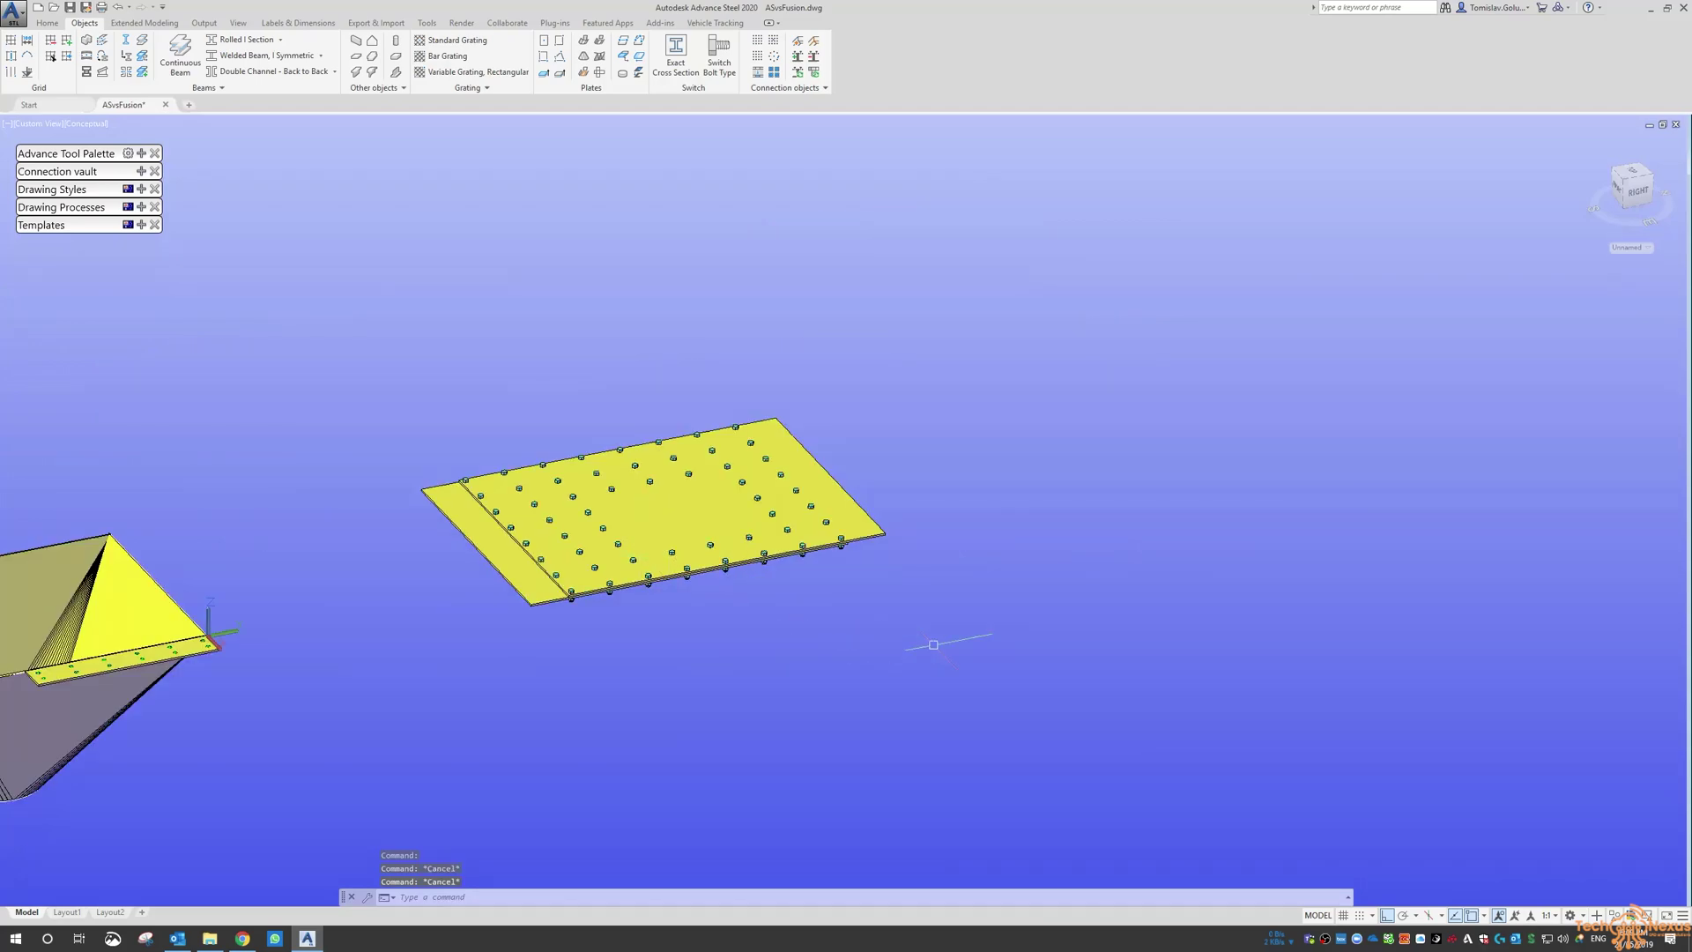
# - Erase both large plates together with all their individual bolts
pyautogui.click(952, 642)
pyautogui.click(407, 355)
pyautogui.write('e')
pyautogui.press('Return')
pyautogui.moveTo(547, 342); pyautogui.dragTo(627, 326, button='middle')
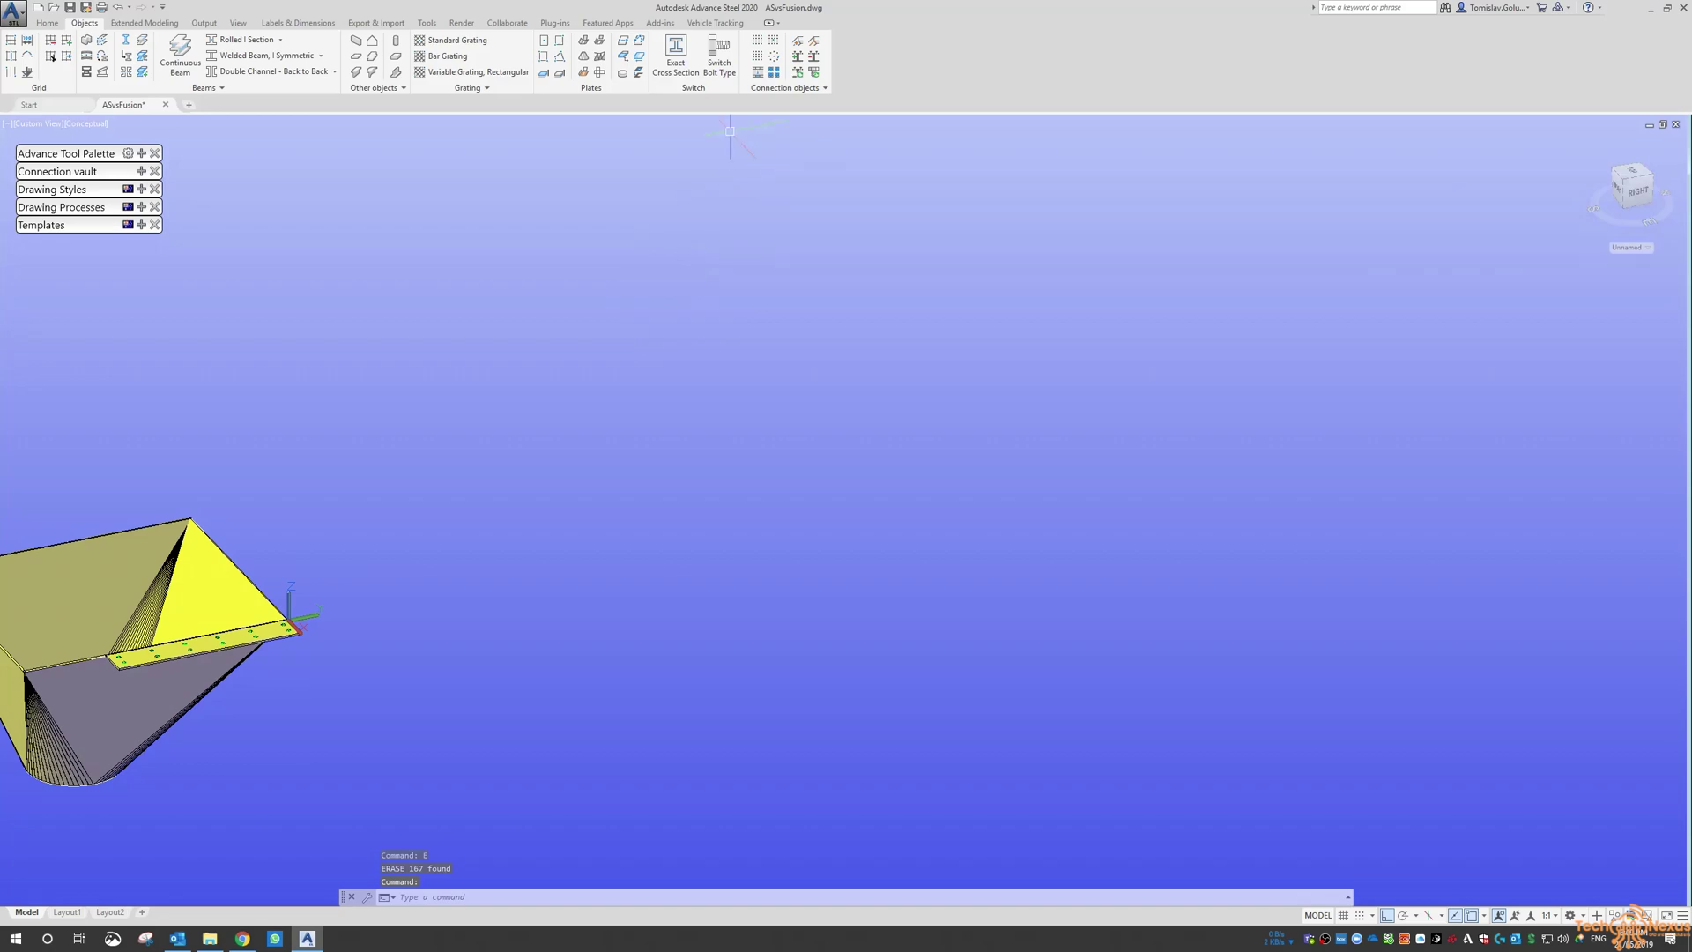
# - Switch the bolt type to holes and create a rectangular steel plate about 713 by 976 mm beside the hopper
pyautogui.click(721, 62)
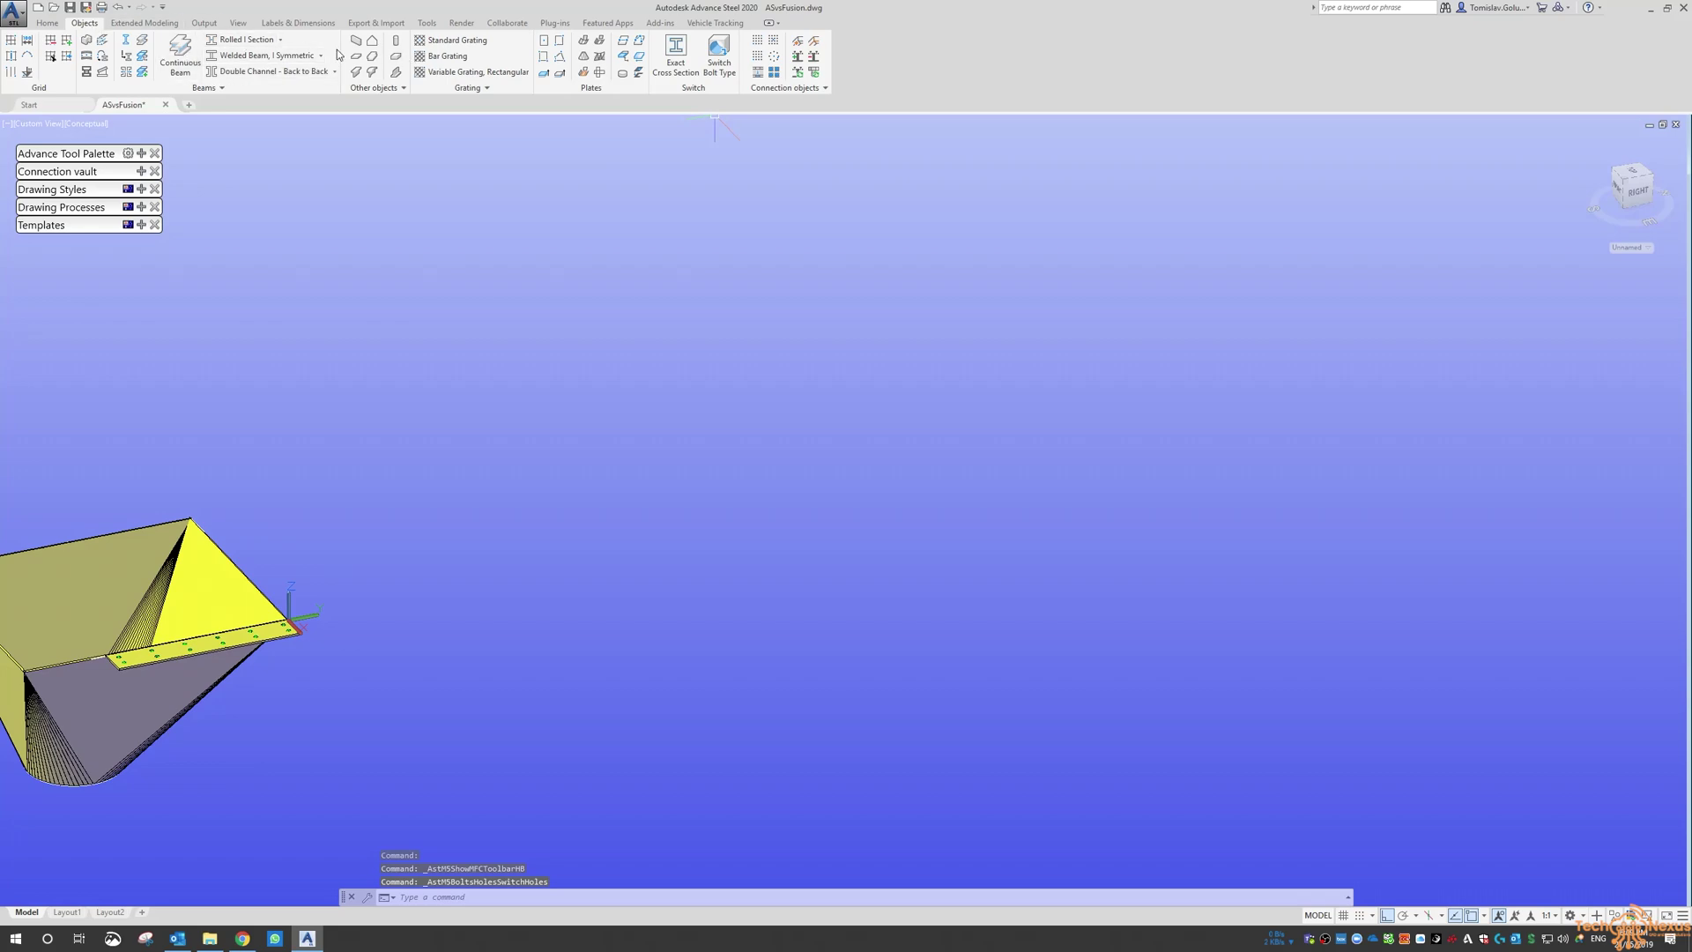
pyautogui.click(559, 44)
pyautogui.click(649, 394)
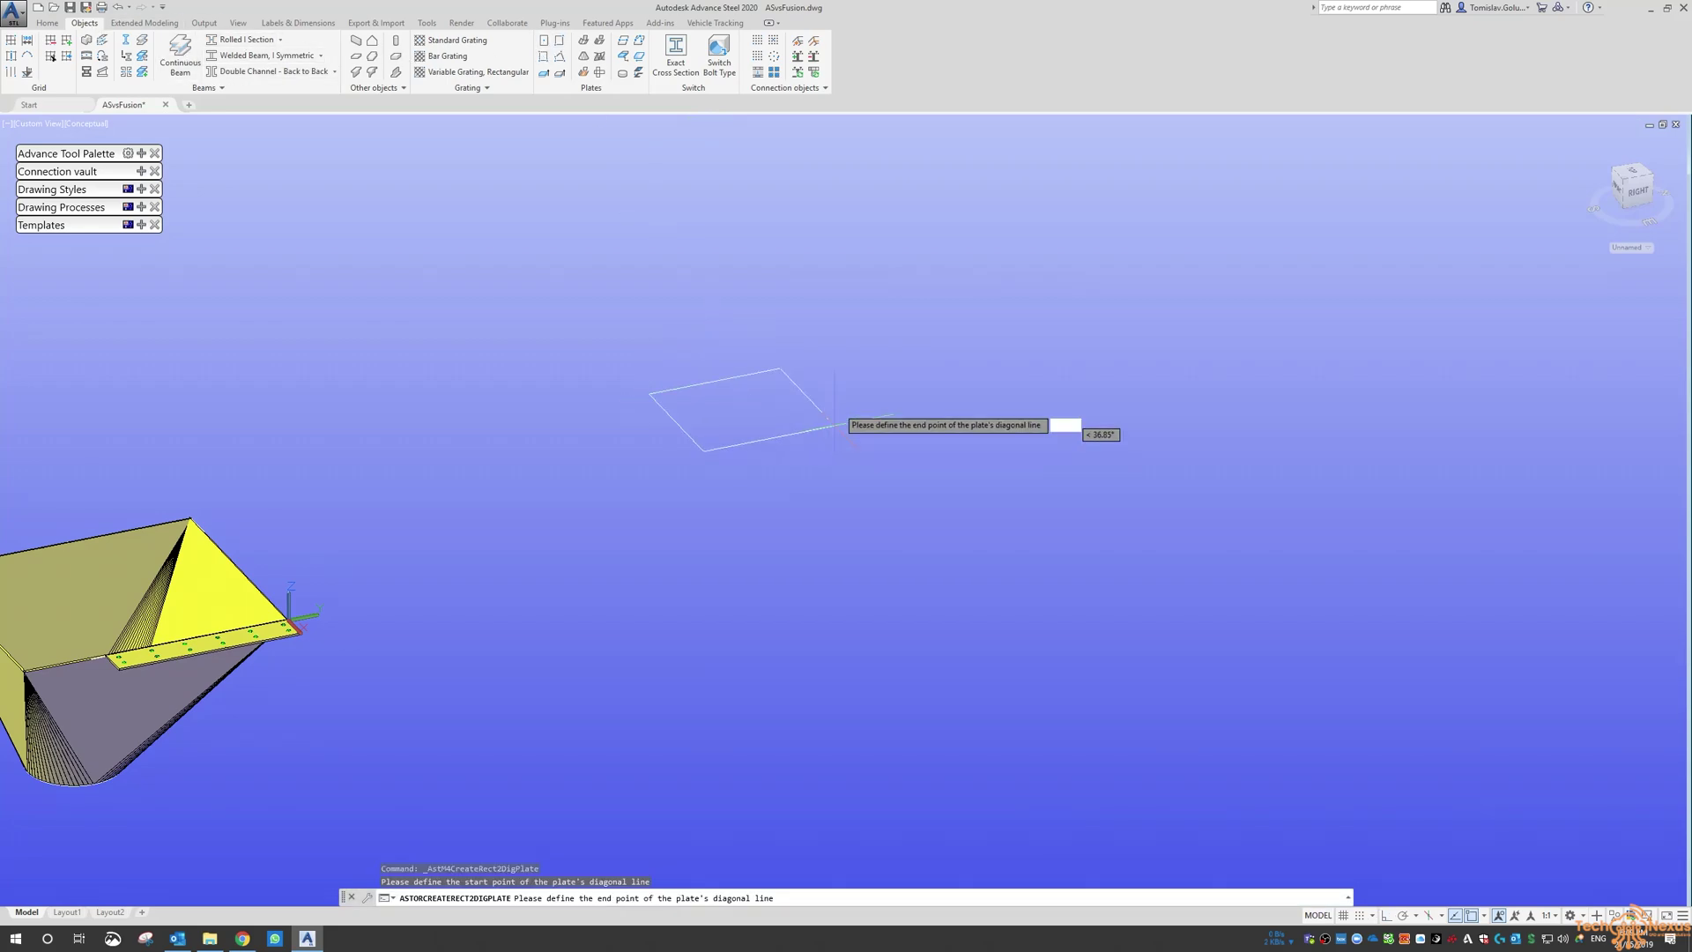
pyautogui.click(886, 418)
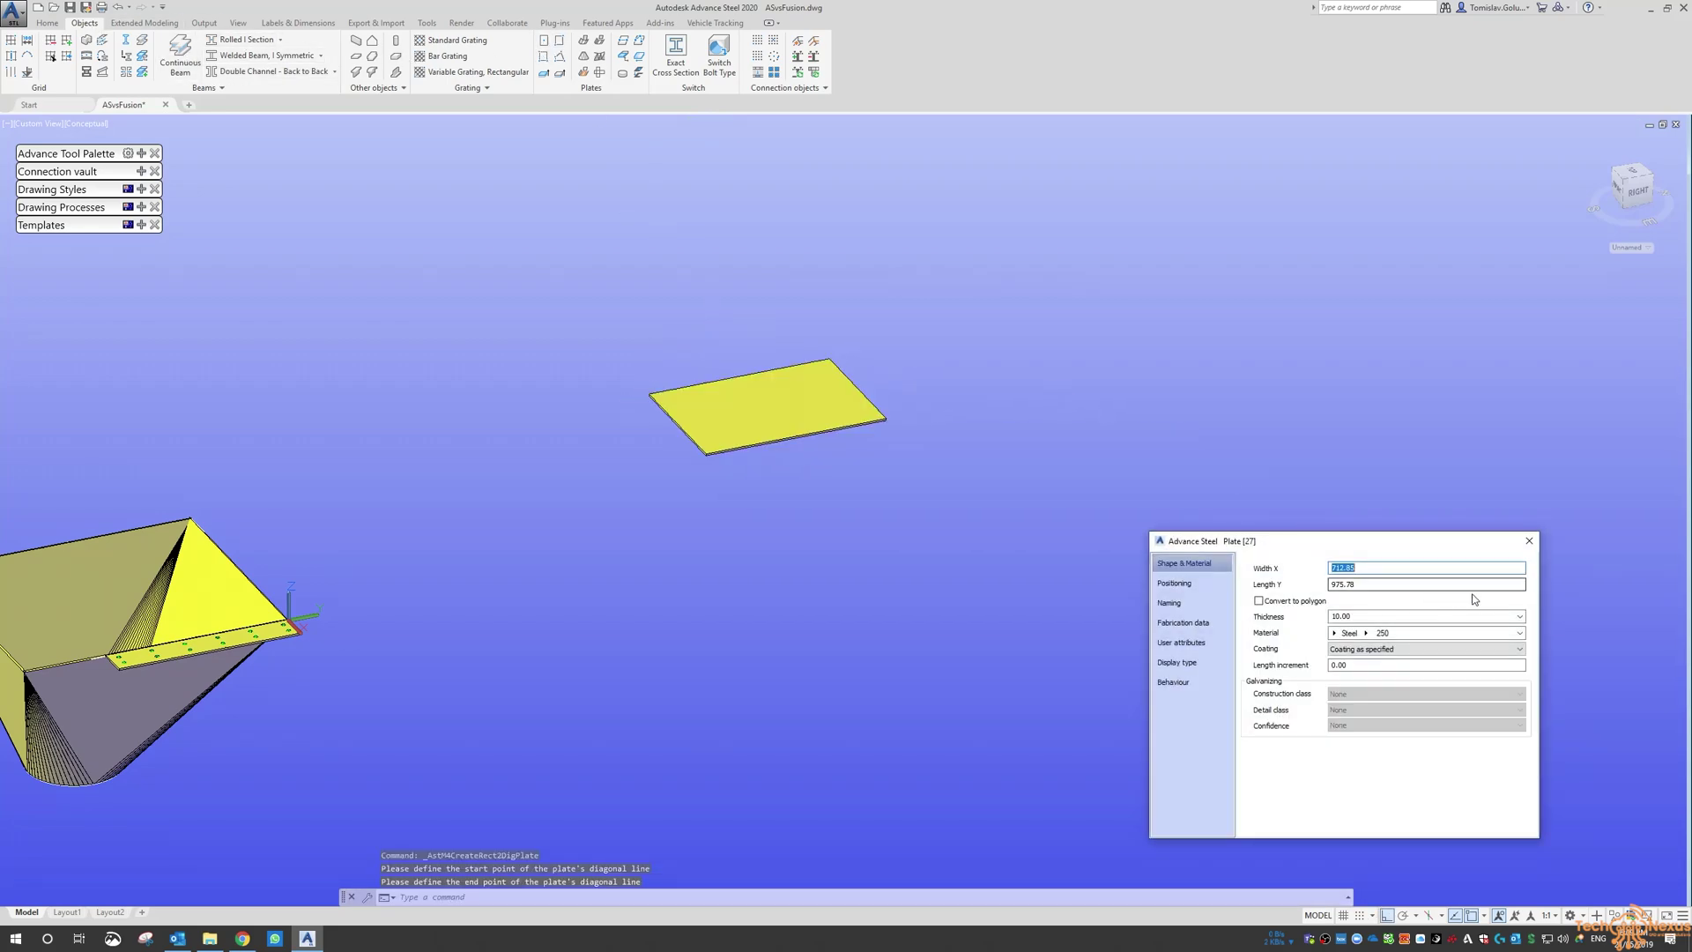
pyautogui.click(1522, 545)
pyautogui.scroll(6, 787, 357)
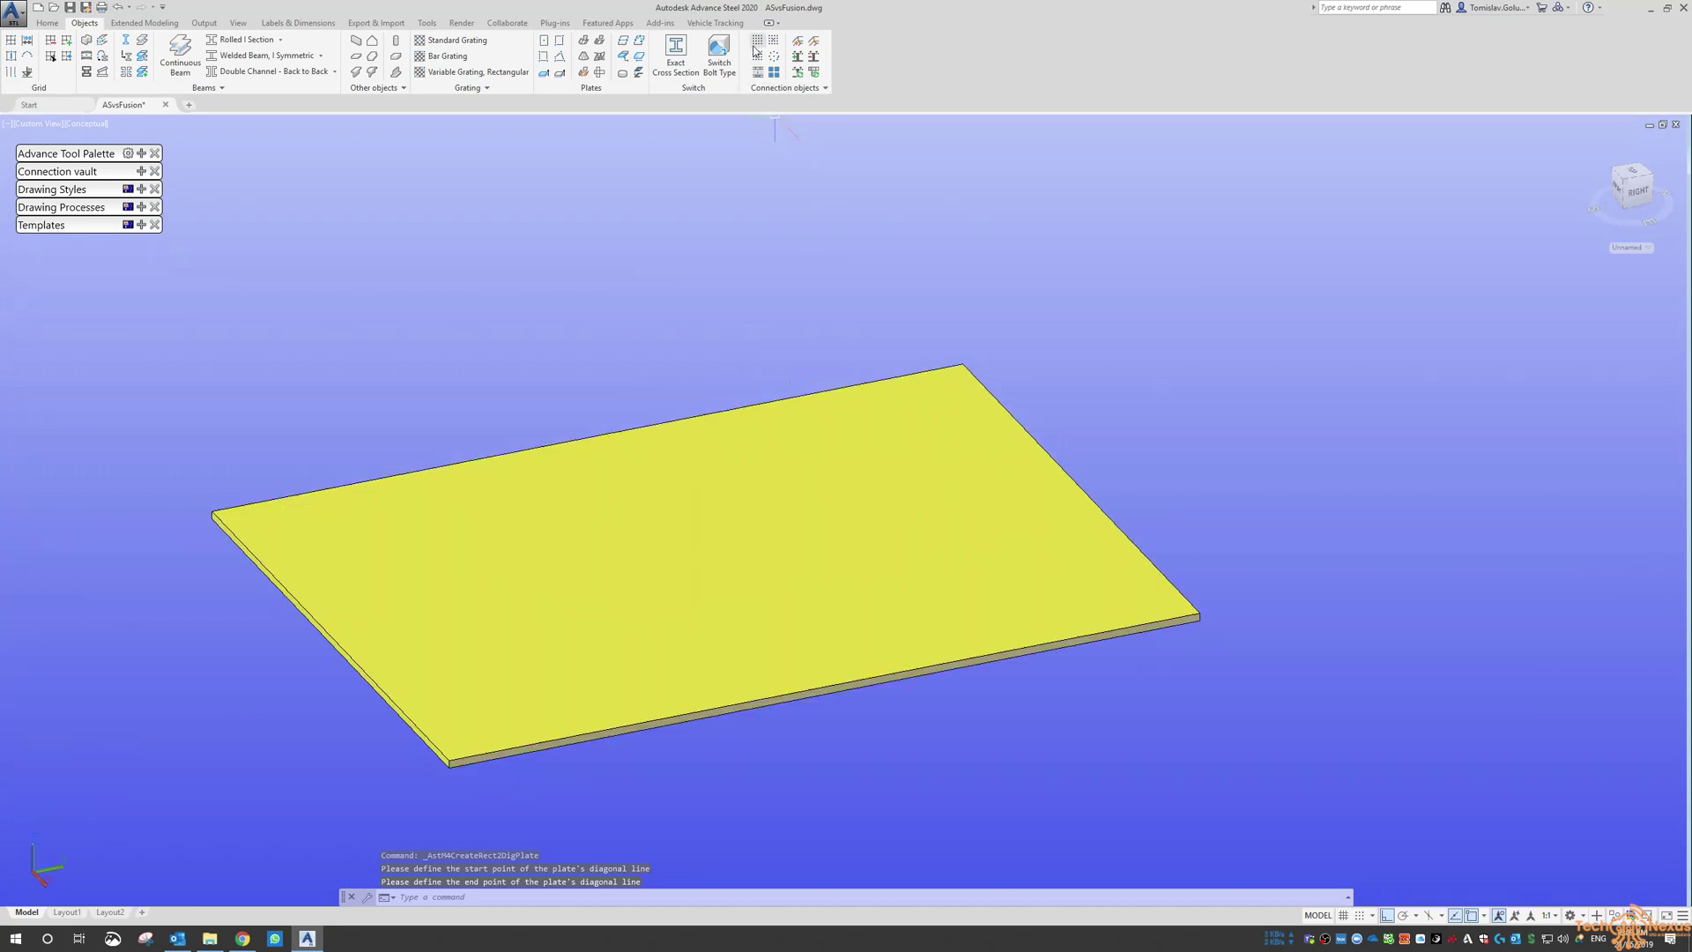
pyautogui.click(754, 45)
pyautogui.click(574, 435)
pyautogui.click(342, 467)
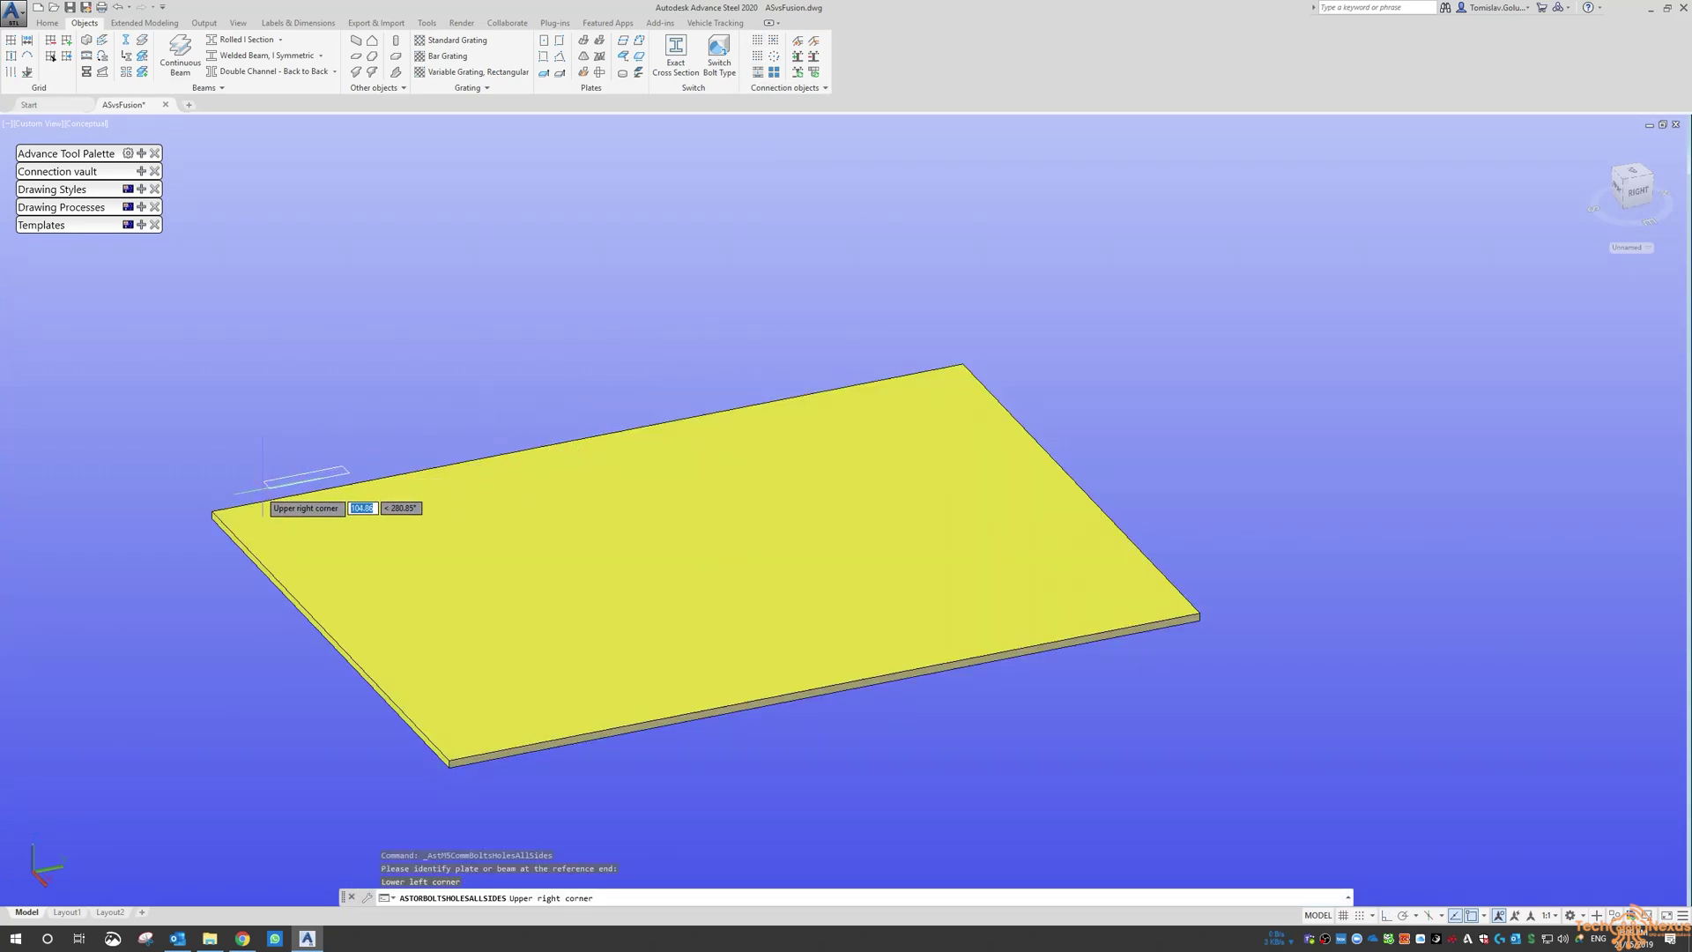
pyautogui.press('Escape')
pyautogui.press('Escape')
# - Place a rectangular hole pattern on the new plate, spanning from one corner to the diagonally opposite corner
pyautogui.click(763, 42)
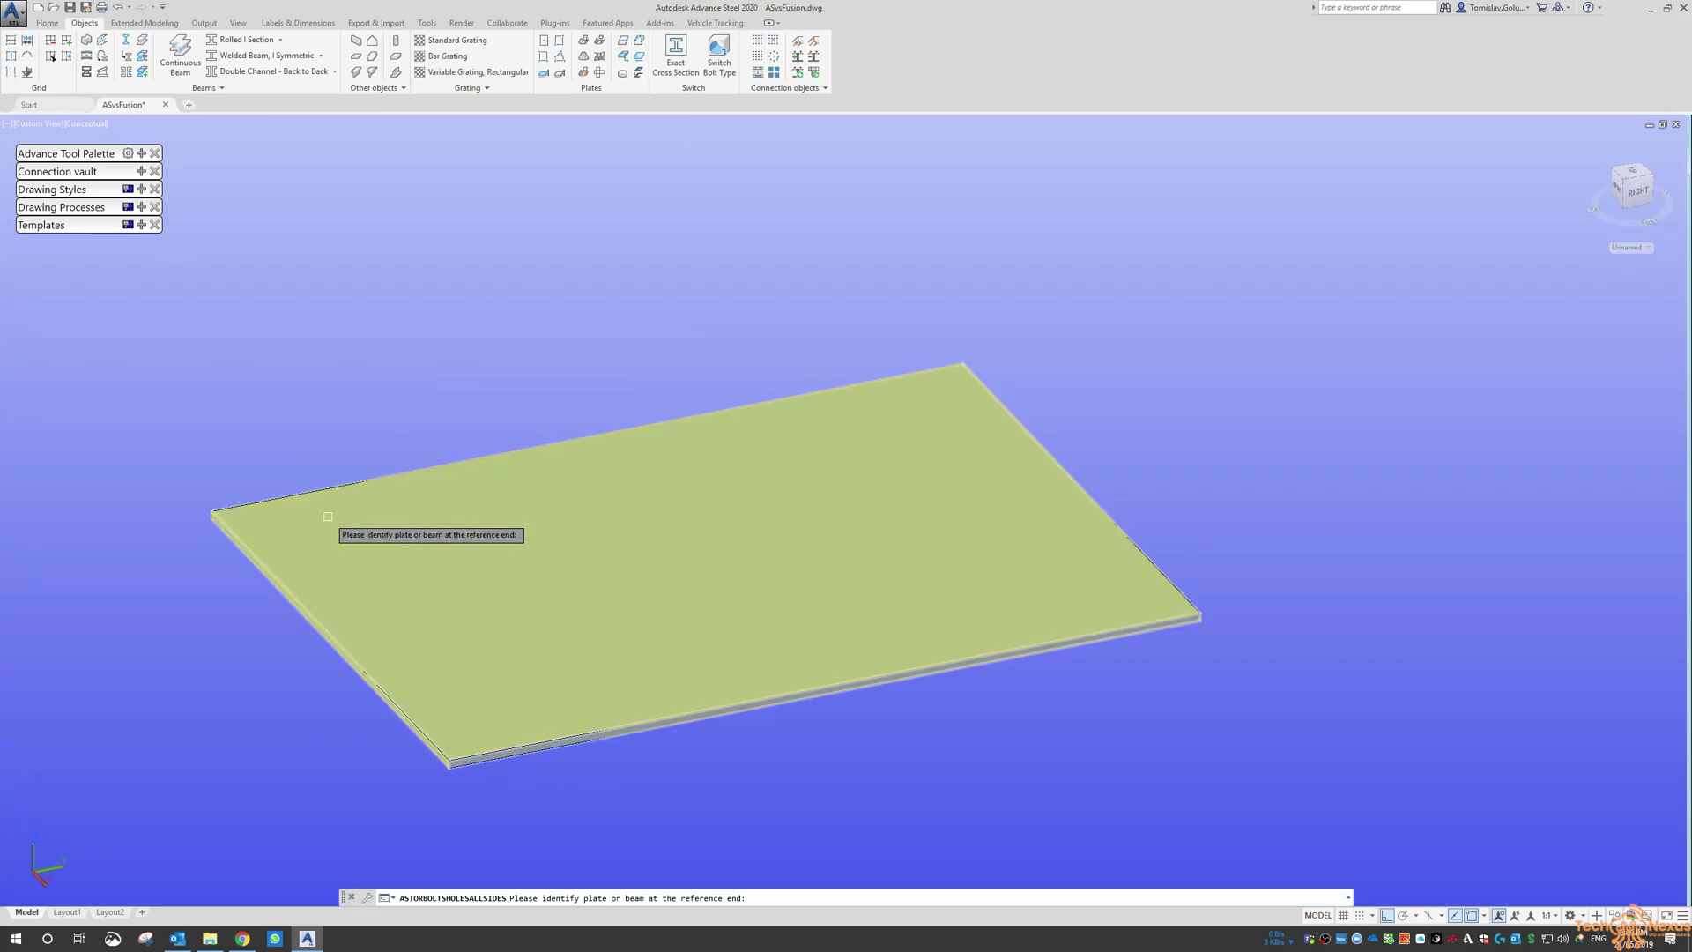
pyautogui.click(299, 527)
pyautogui.click(228, 515)
pyautogui.click(1195, 612)
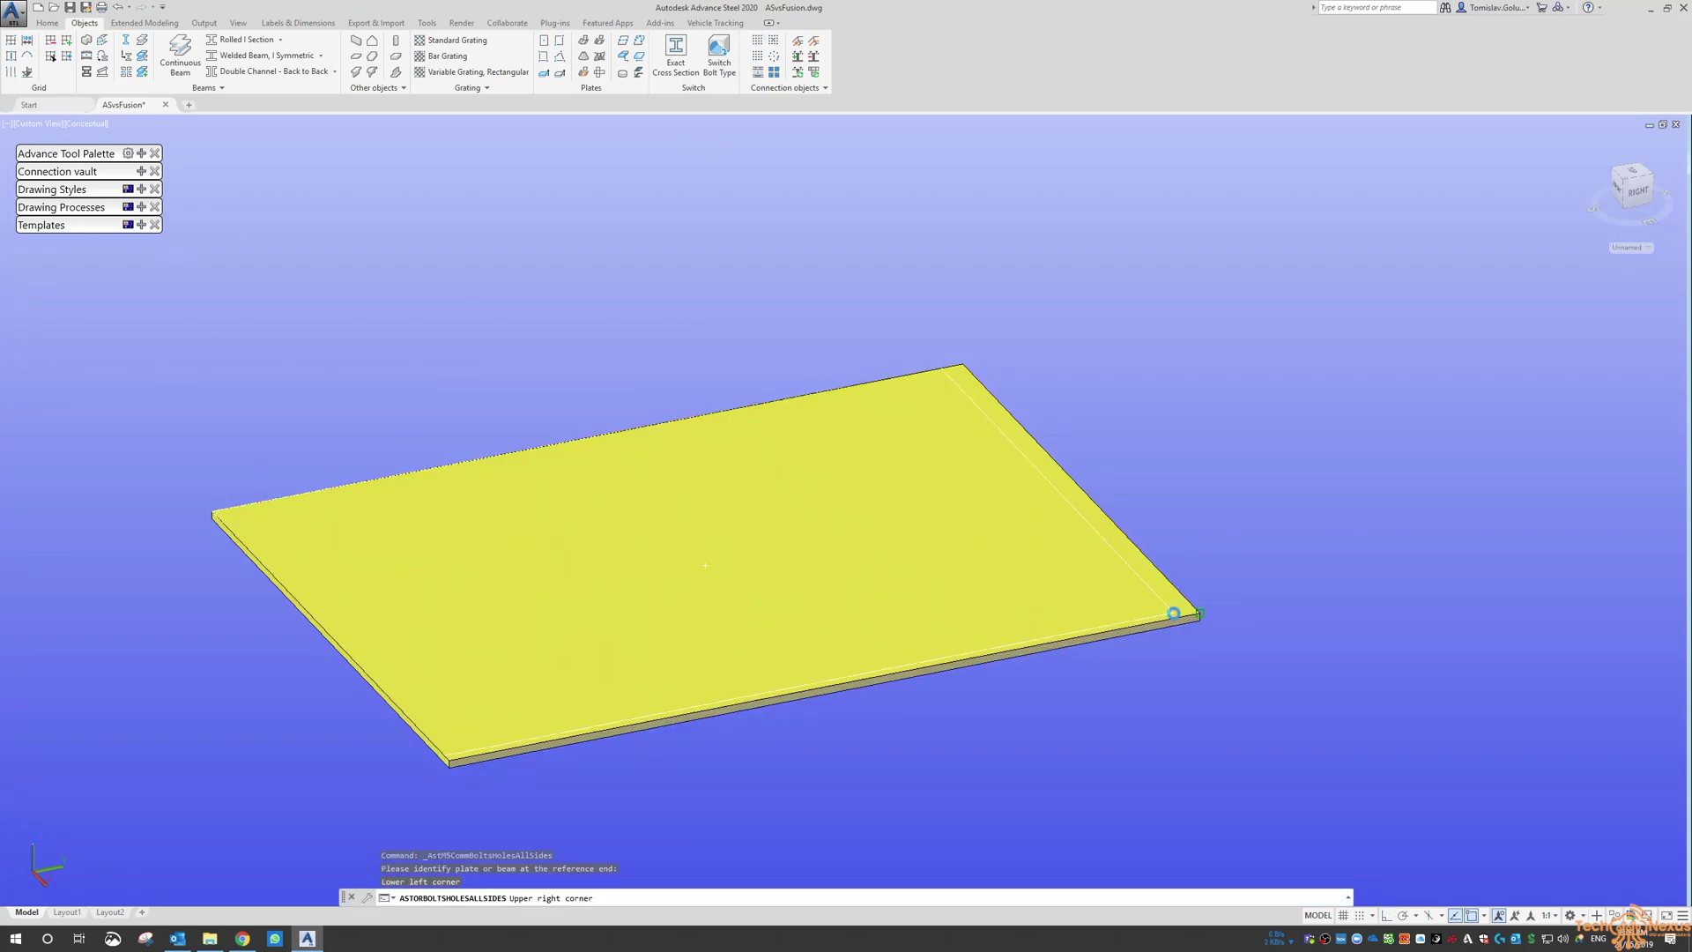
# - Set the hole pattern's number in X to 6 and its X and Y edge distances to 25 mm
pyautogui.click(1191, 584)
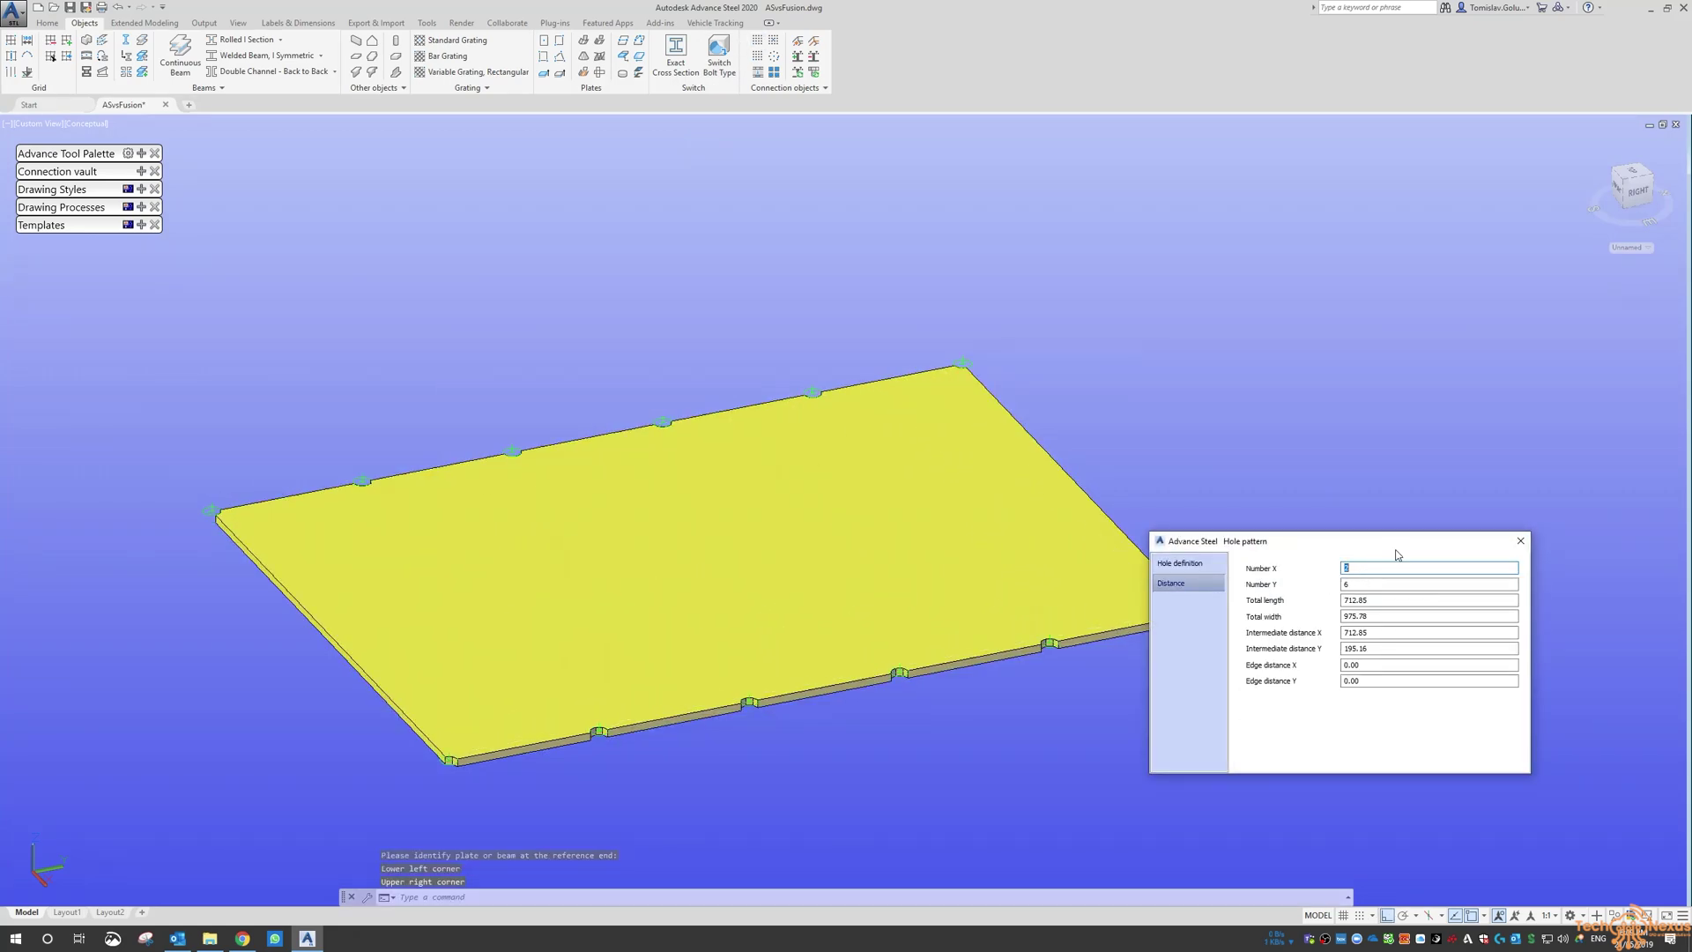
pyautogui.press('Tab')
pyautogui.press('Tab')
pyautogui.write('2')
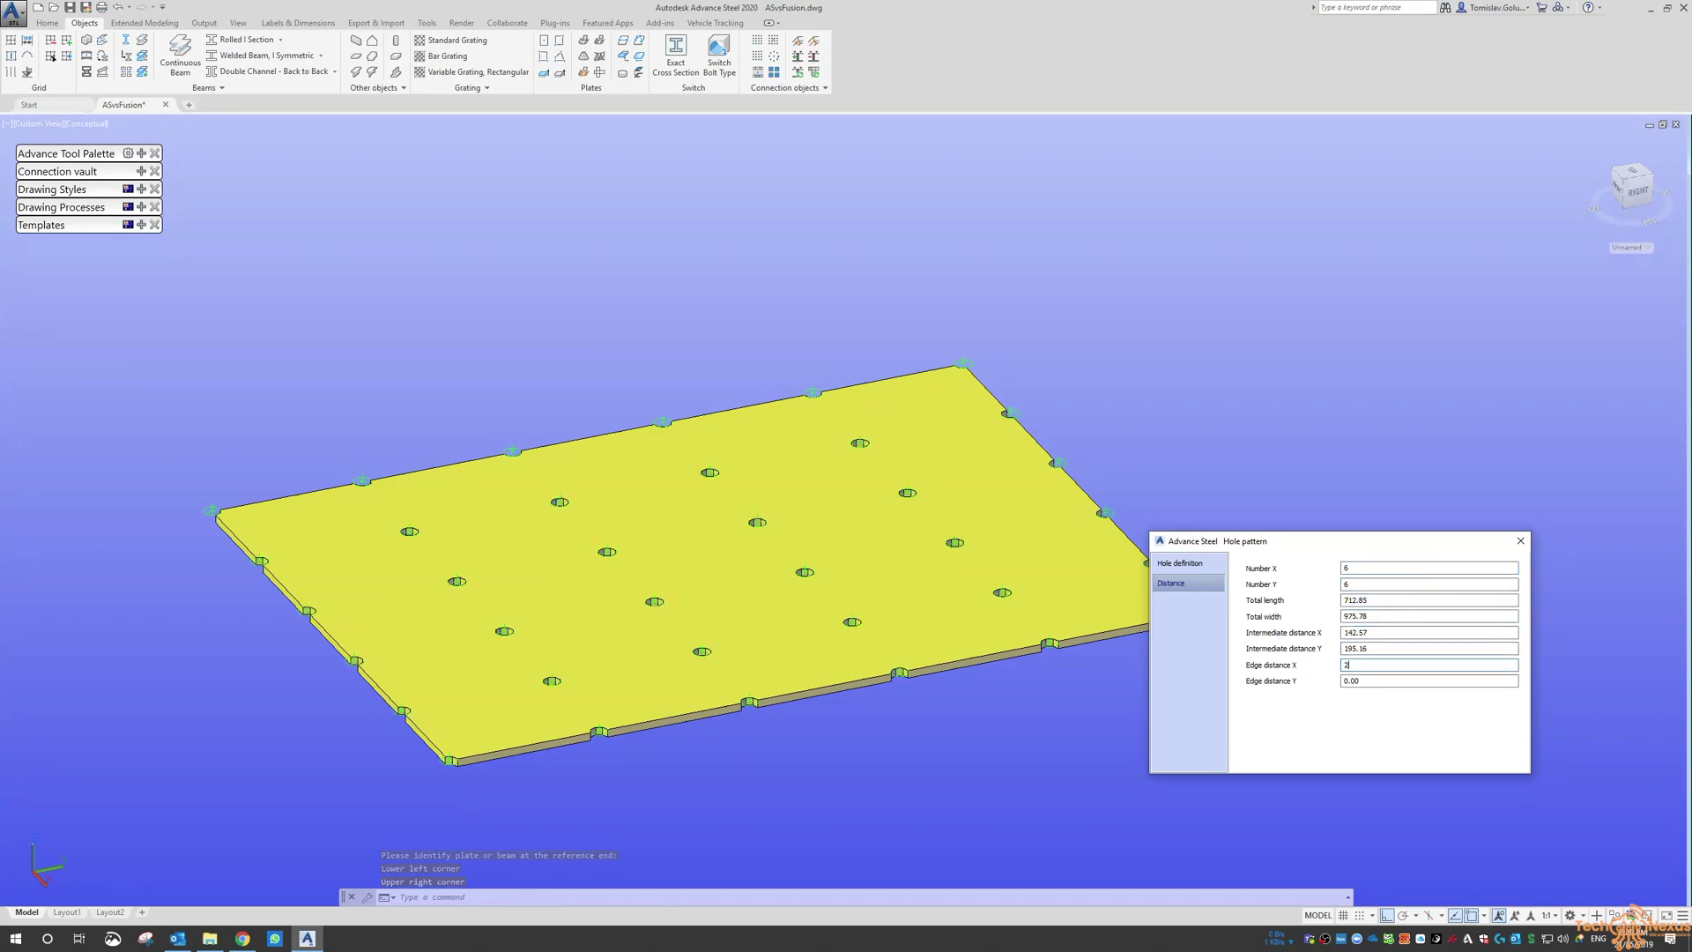
pyautogui.write('5')
pyautogui.press('Tab')
pyautogui.write('25')
pyautogui.press('Tab')
pyautogui.click(1520, 541)
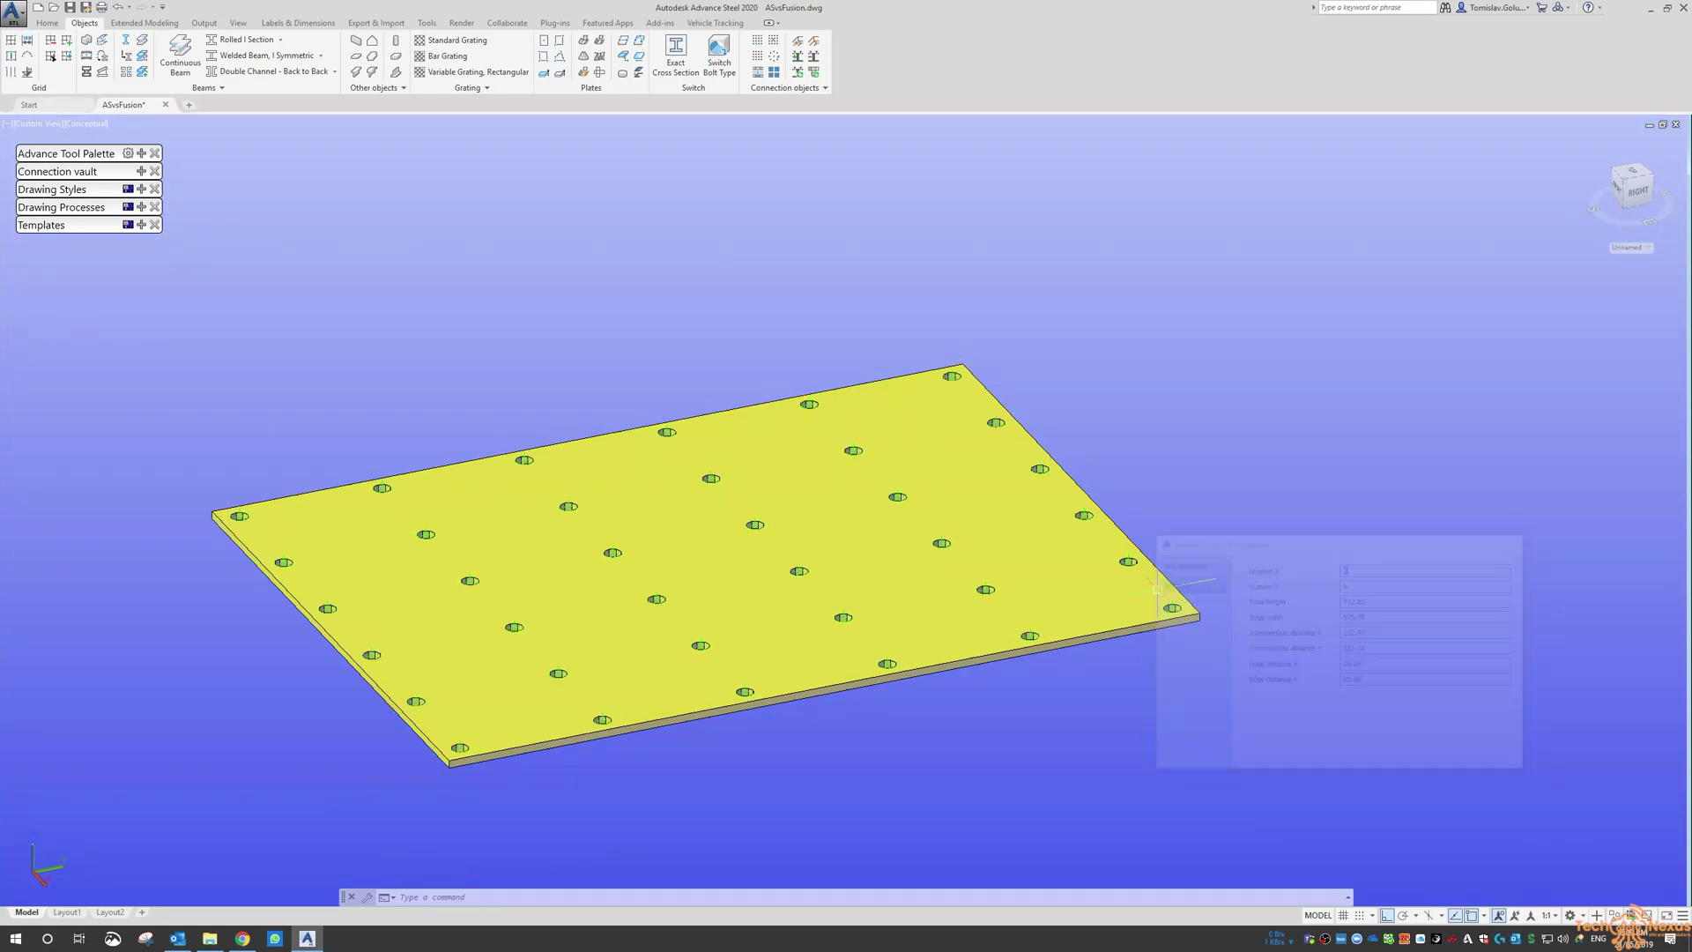
# - Erase the perforated plate together with its hole pattern
pyautogui.click(1046, 536)
pyautogui.moveTo(1097, 503)
pyautogui.keyDown('shift'); pyautogui.mouseDown(button='middle')
pyautogui.moveTo(1111, 612)
pyautogui.moveTo(1116, 527)
pyautogui.mouseUp(button='middle'); pyautogui.keyUp('shift')
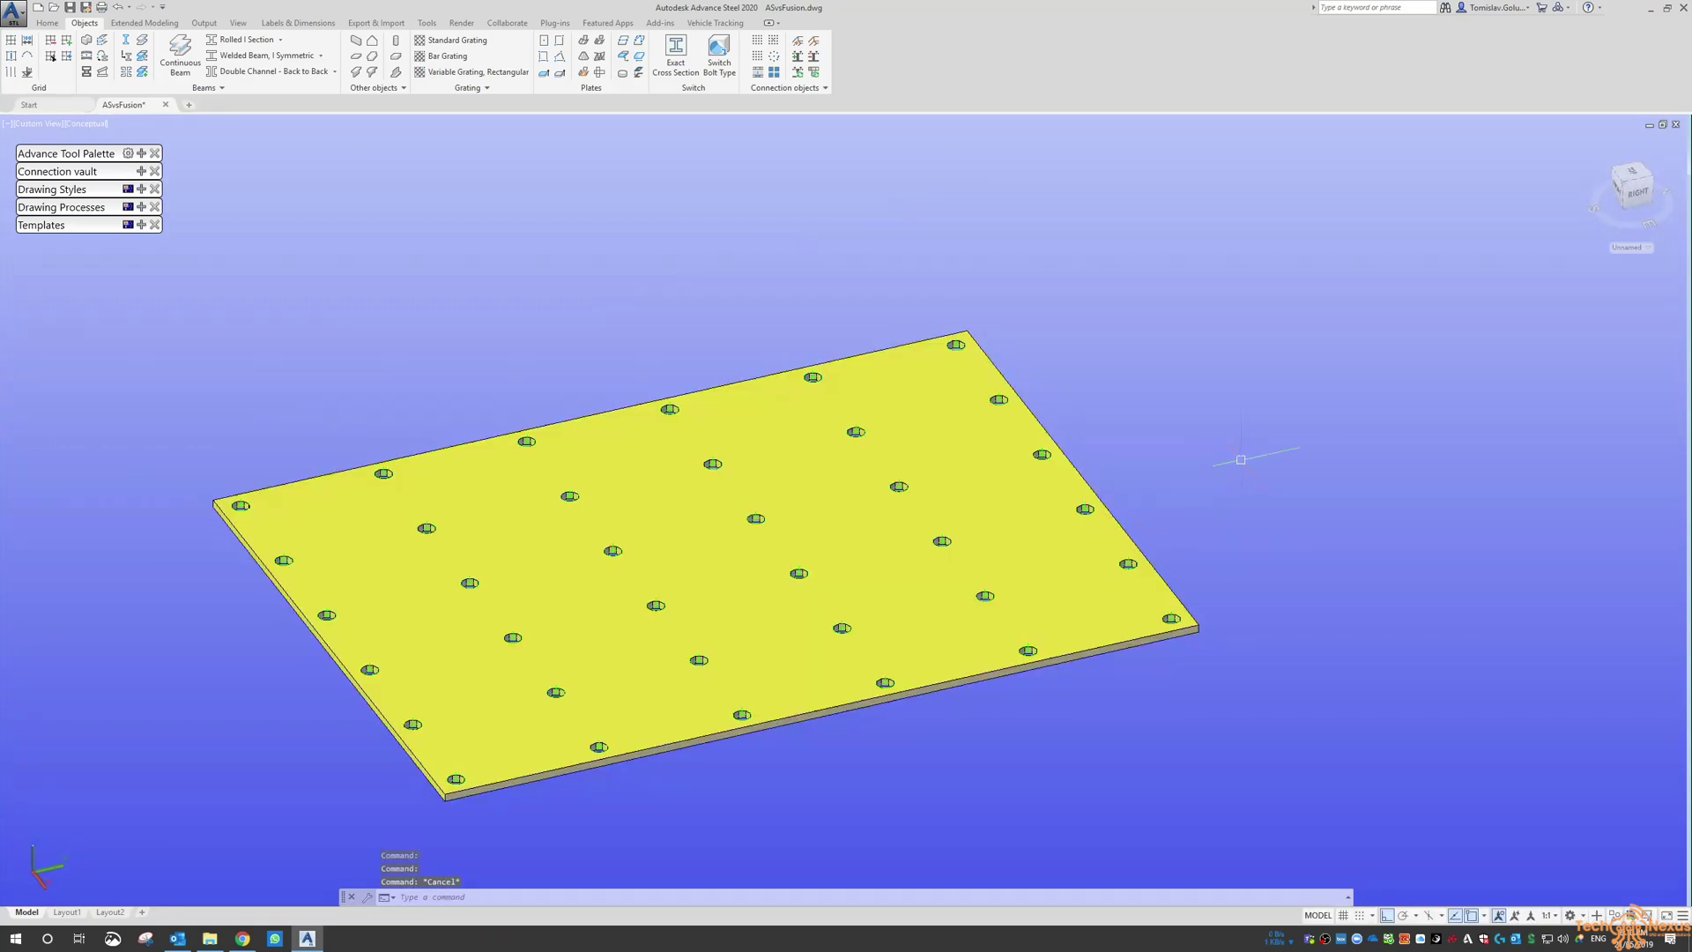
pyautogui.click(1249, 410)
pyautogui.click(869, 729)
pyautogui.write('e')
pyautogui.press('Return')
# - Draw a closed six-sided polyline with one inward corner and one slanted edge in the empty area beside the hopper
pyautogui.scroll(-4, 714, 457)
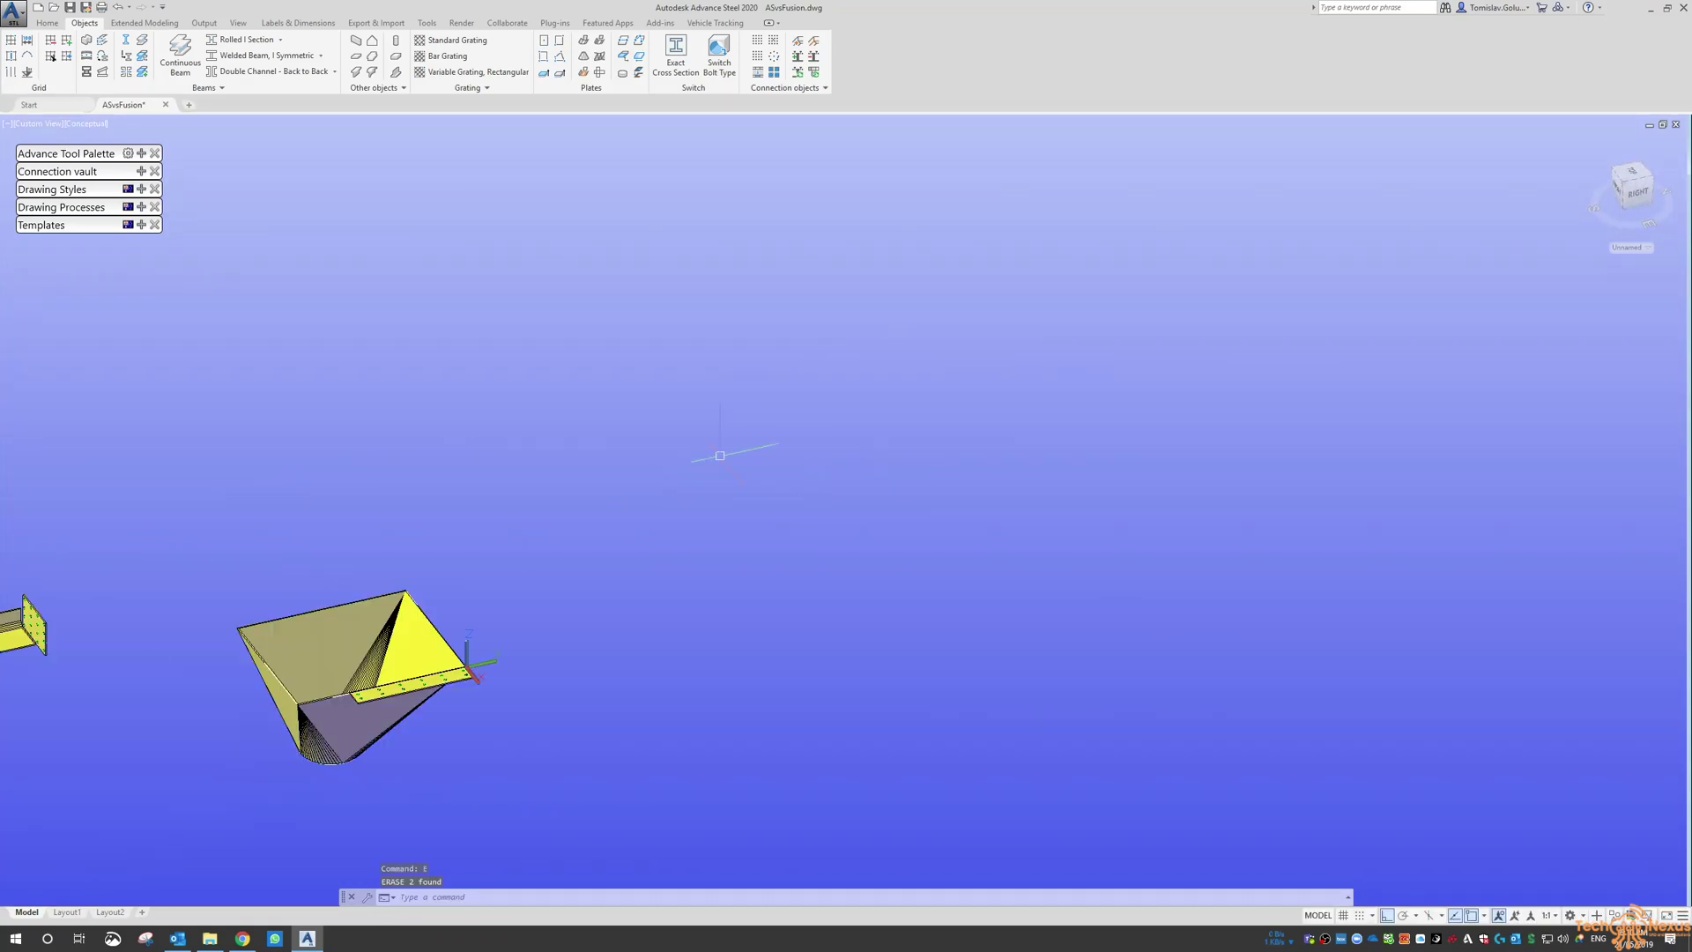
pyautogui.moveTo(684, 433); pyautogui.dragTo(616, 451, button='middle')
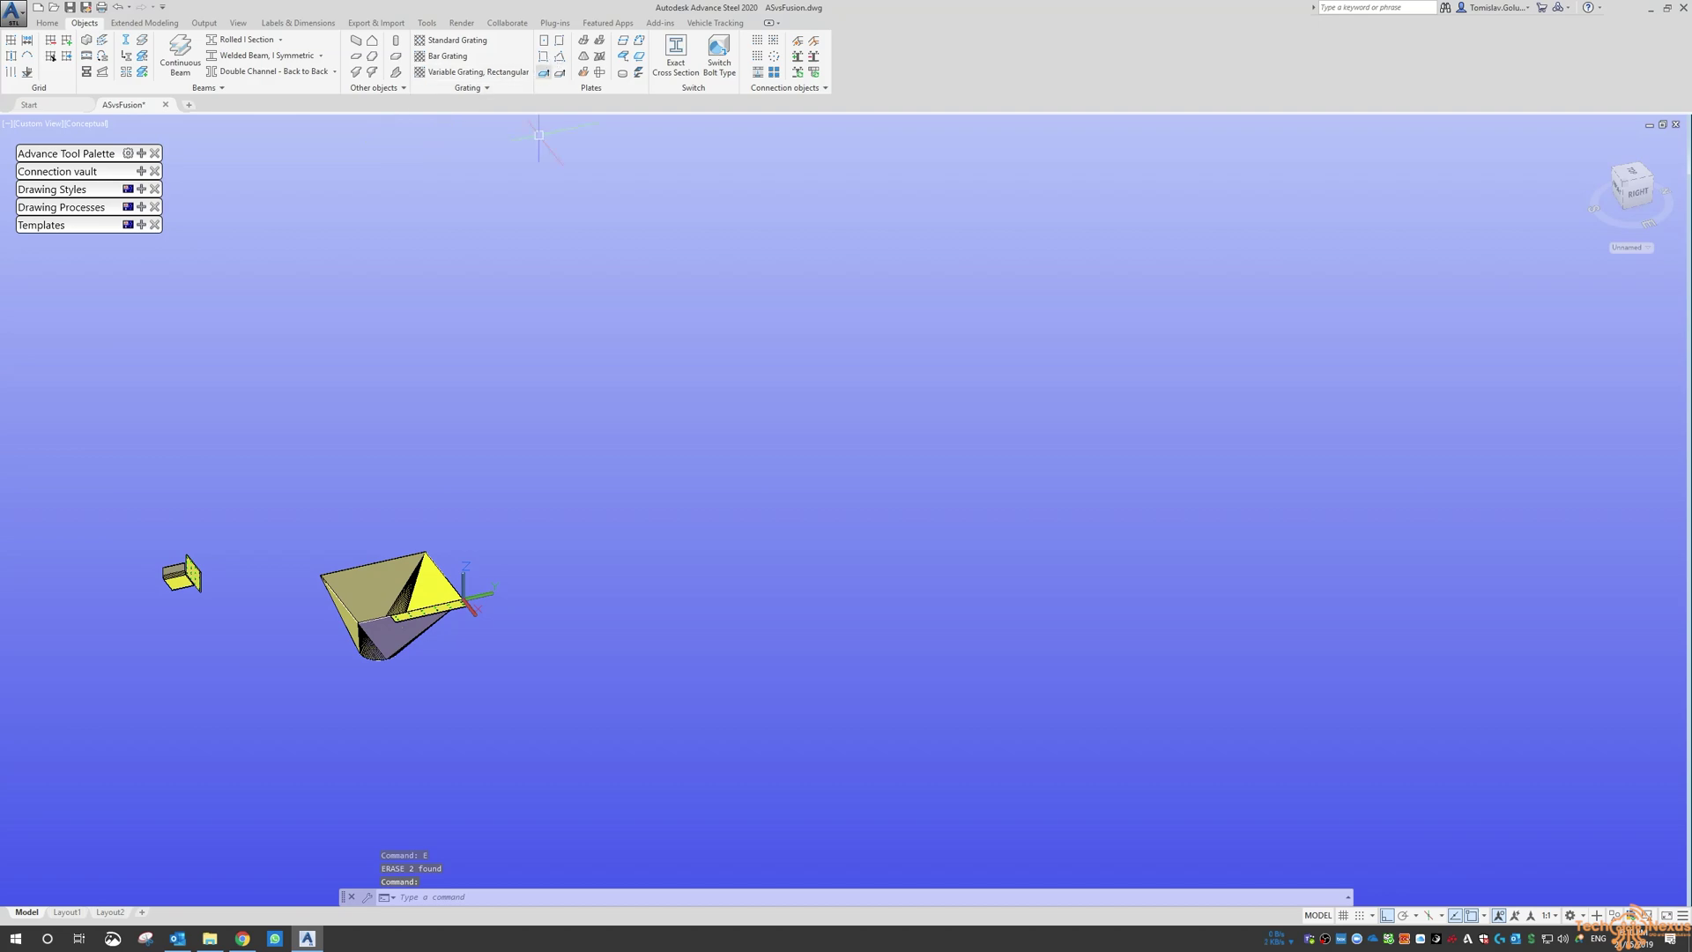
pyautogui.write('l')
pyautogui.press('Return')
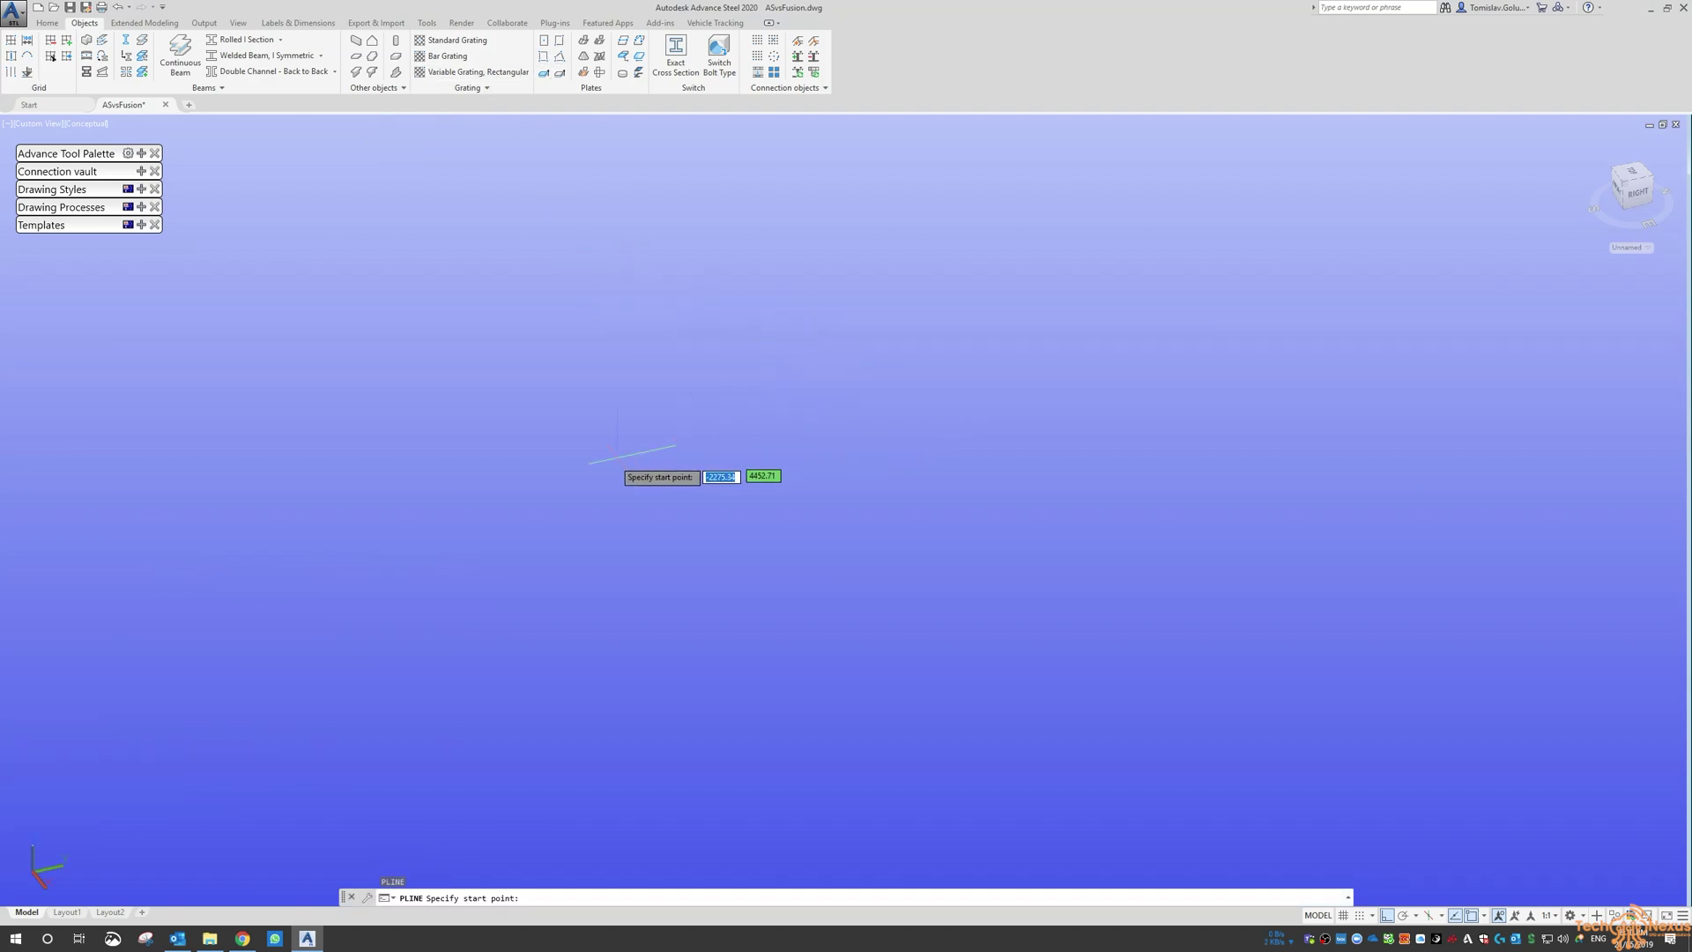
pyautogui.click(603, 465)
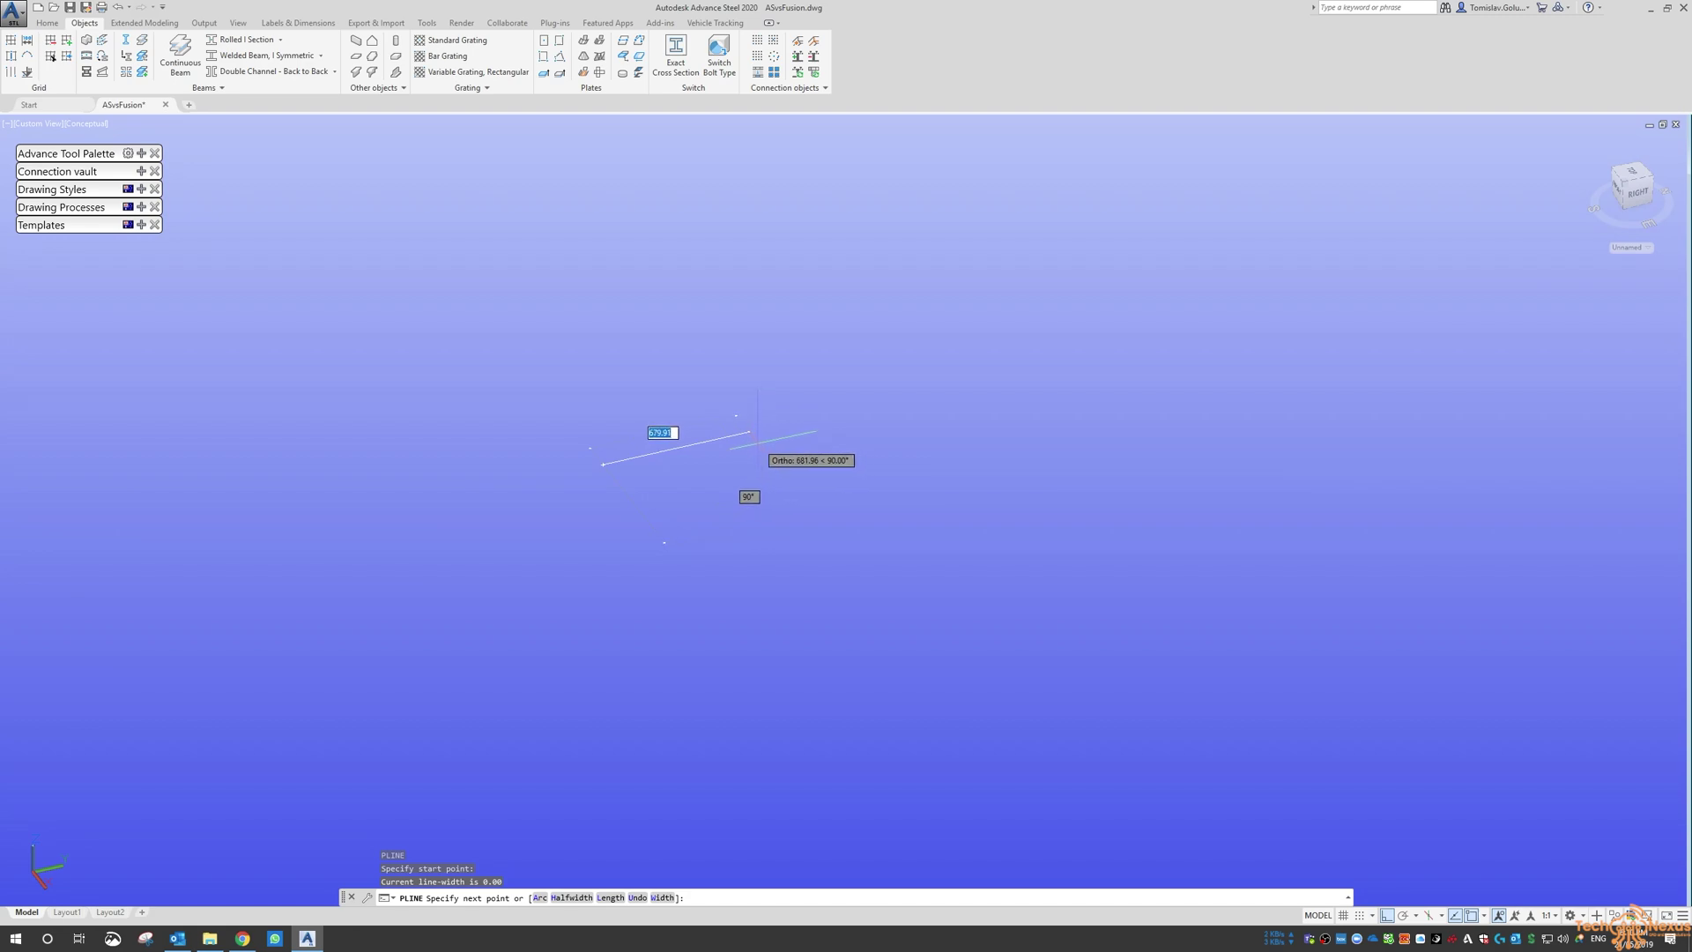
pyautogui.click(739, 420)
pyautogui.click(823, 524)
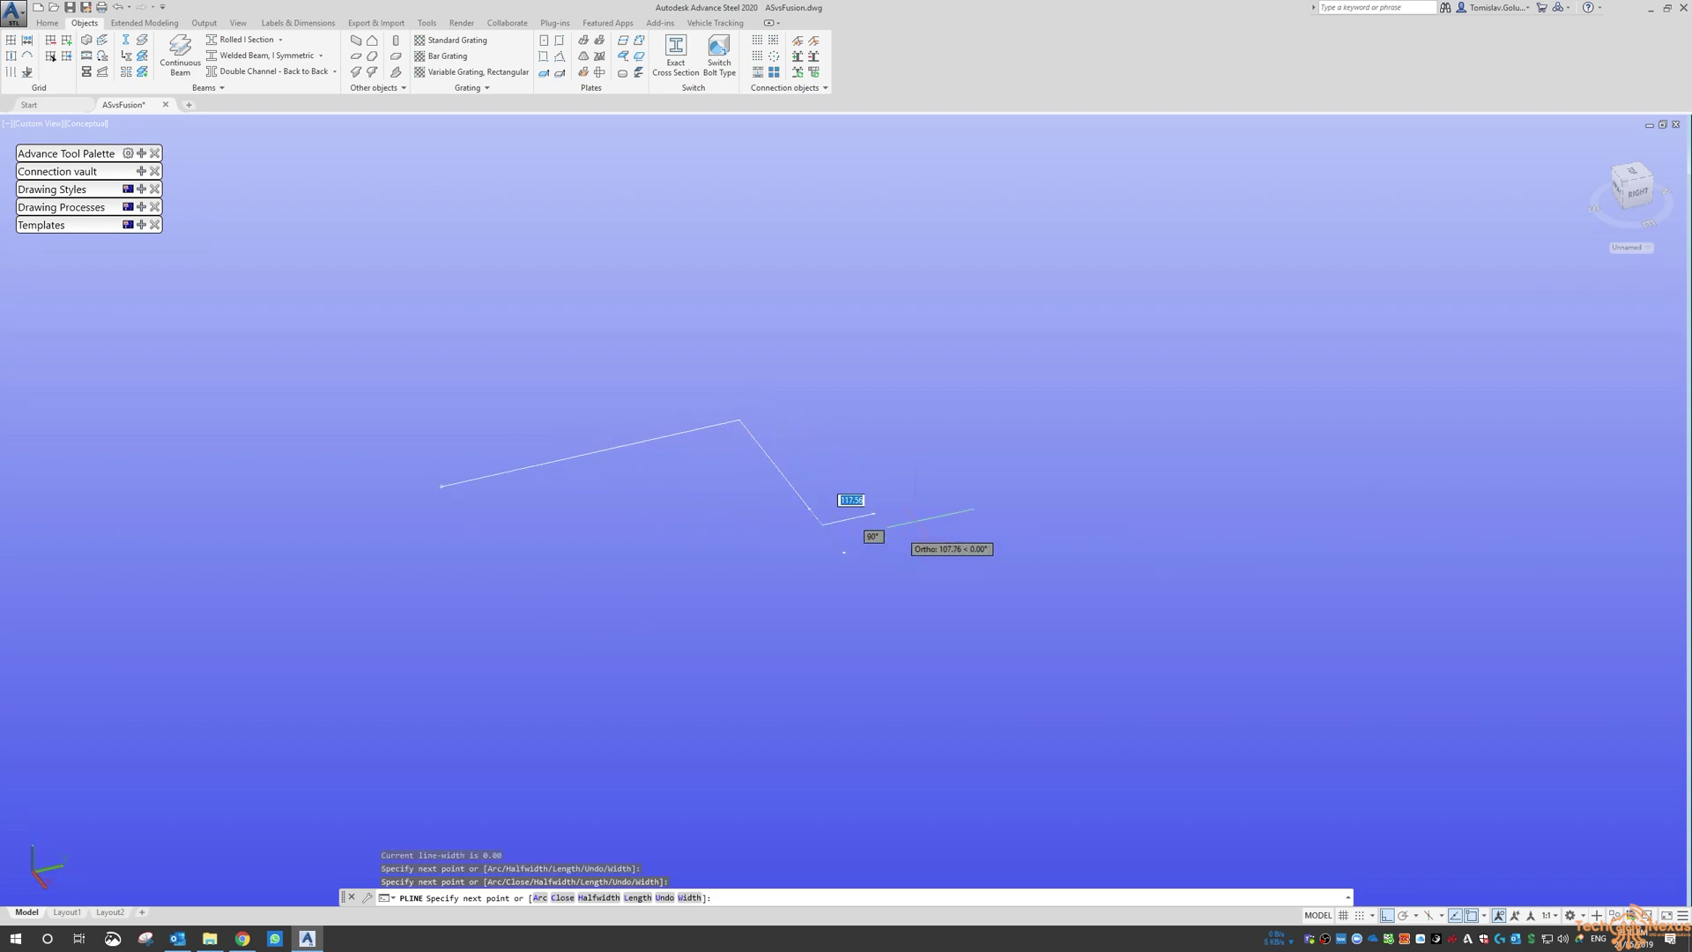
pyautogui.click(950, 497)
pyautogui.click(1015, 579)
pyautogui.click(769, 633)
pyautogui.write('c')
pyautogui.press('Return')
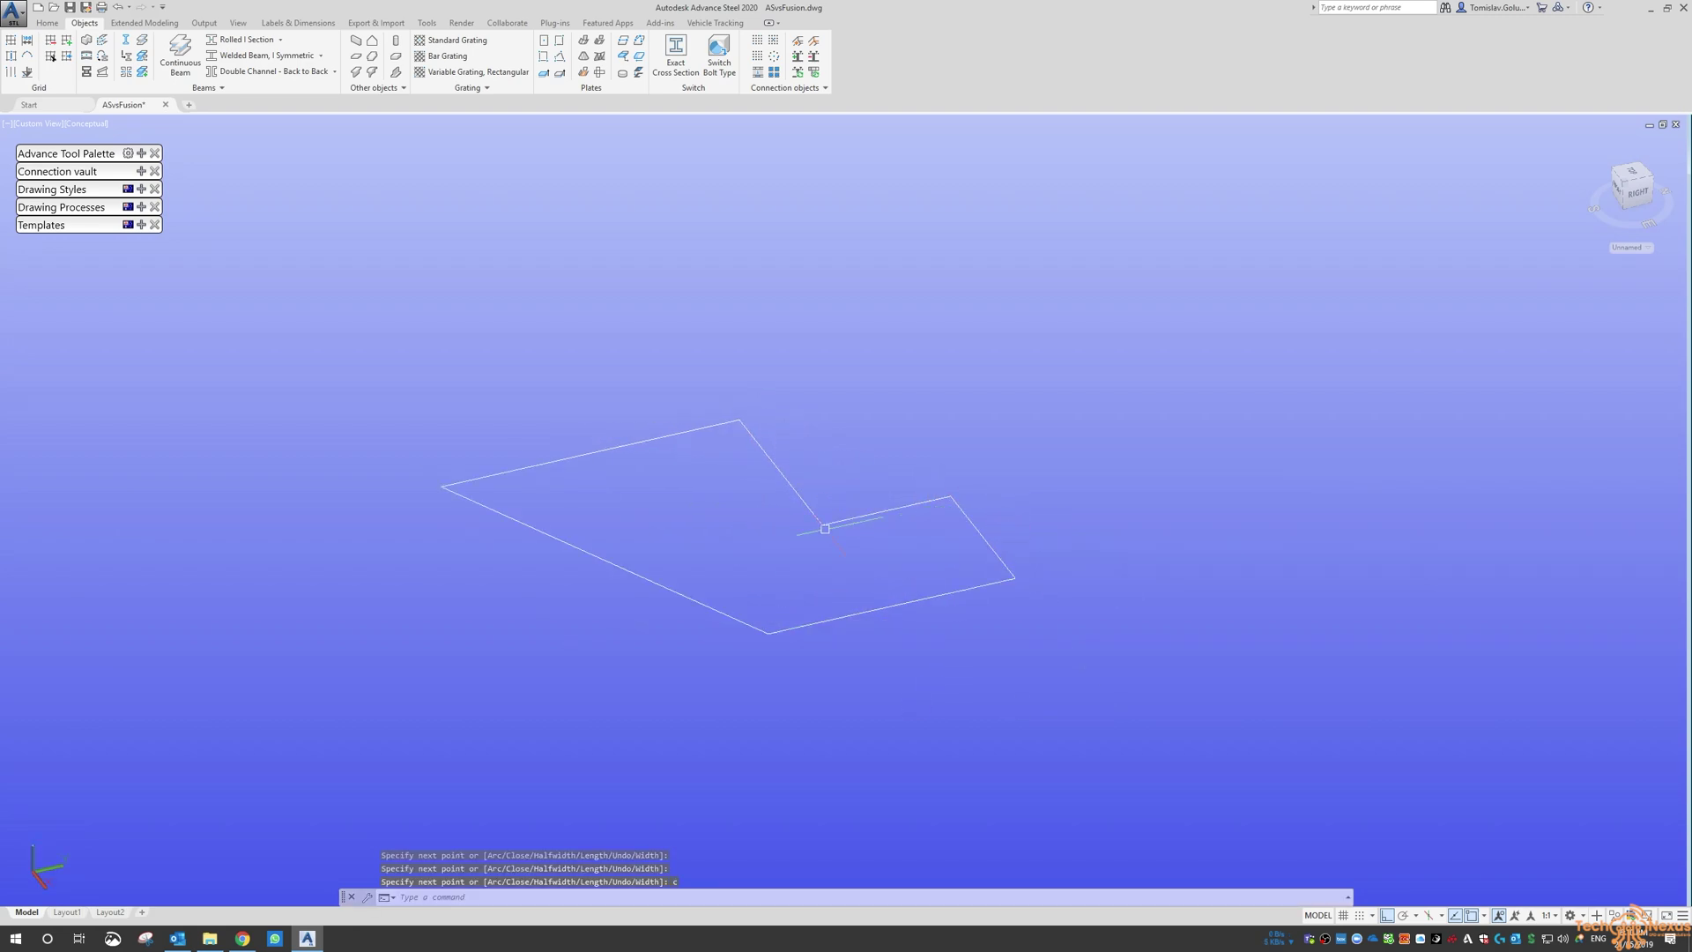
# - Convert the closed six-sided polyline into a steel plate, keeping the default plate properties
pyautogui.click(544, 73)
pyautogui.click(679, 434)
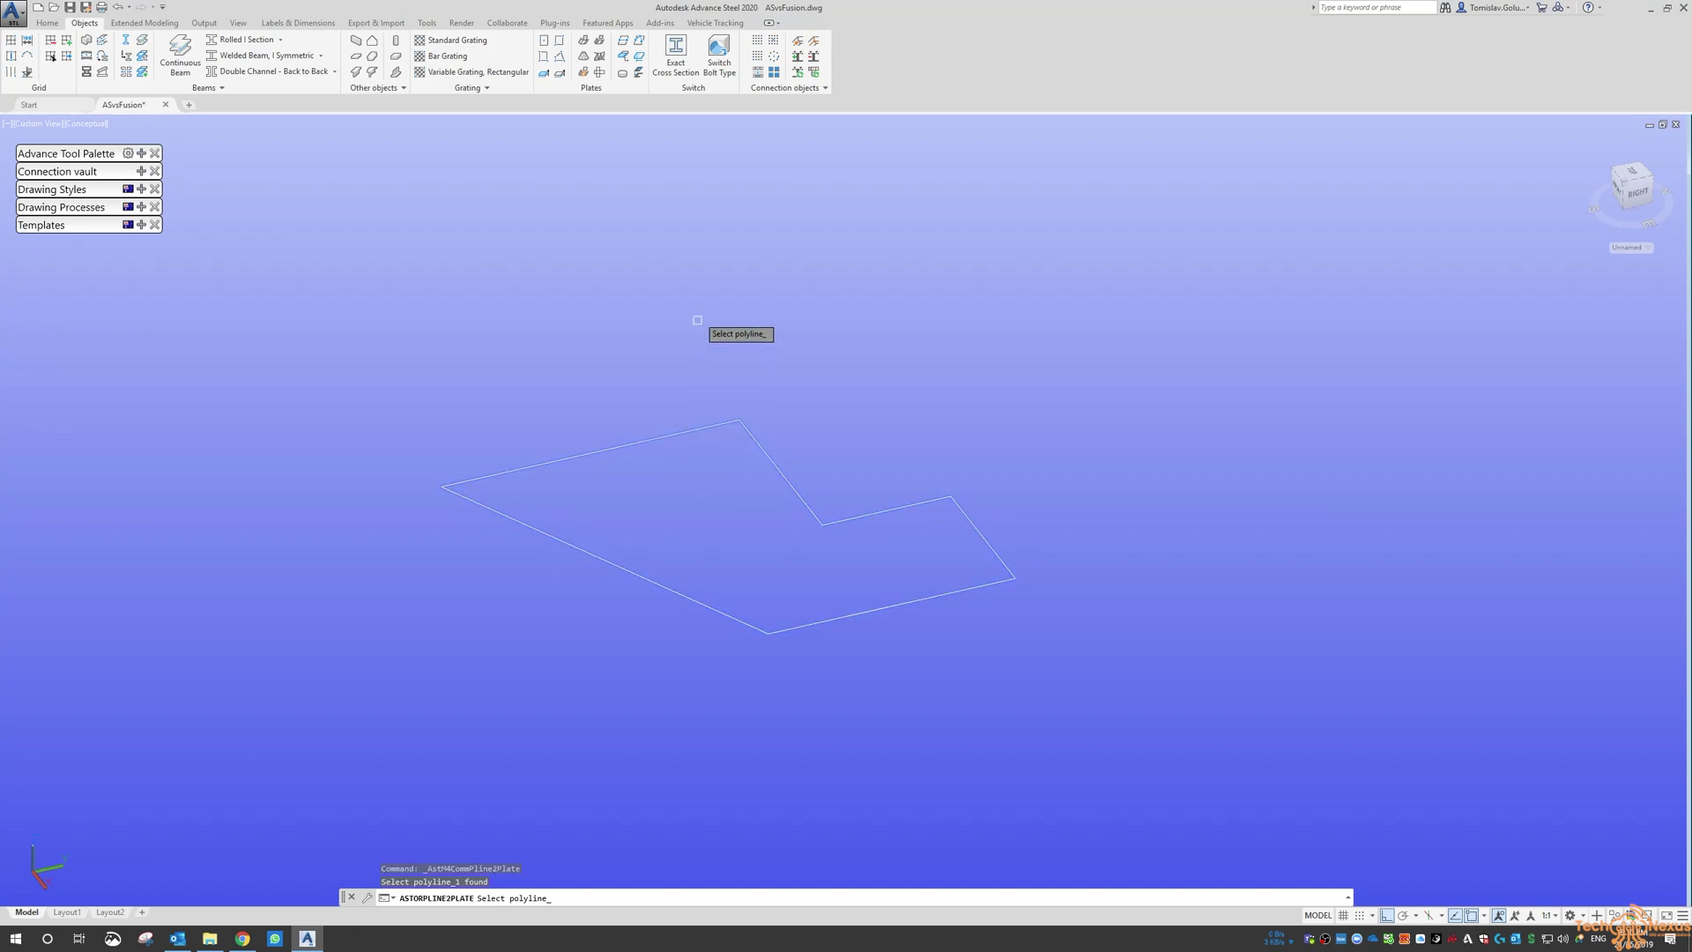
pyautogui.press('Return')
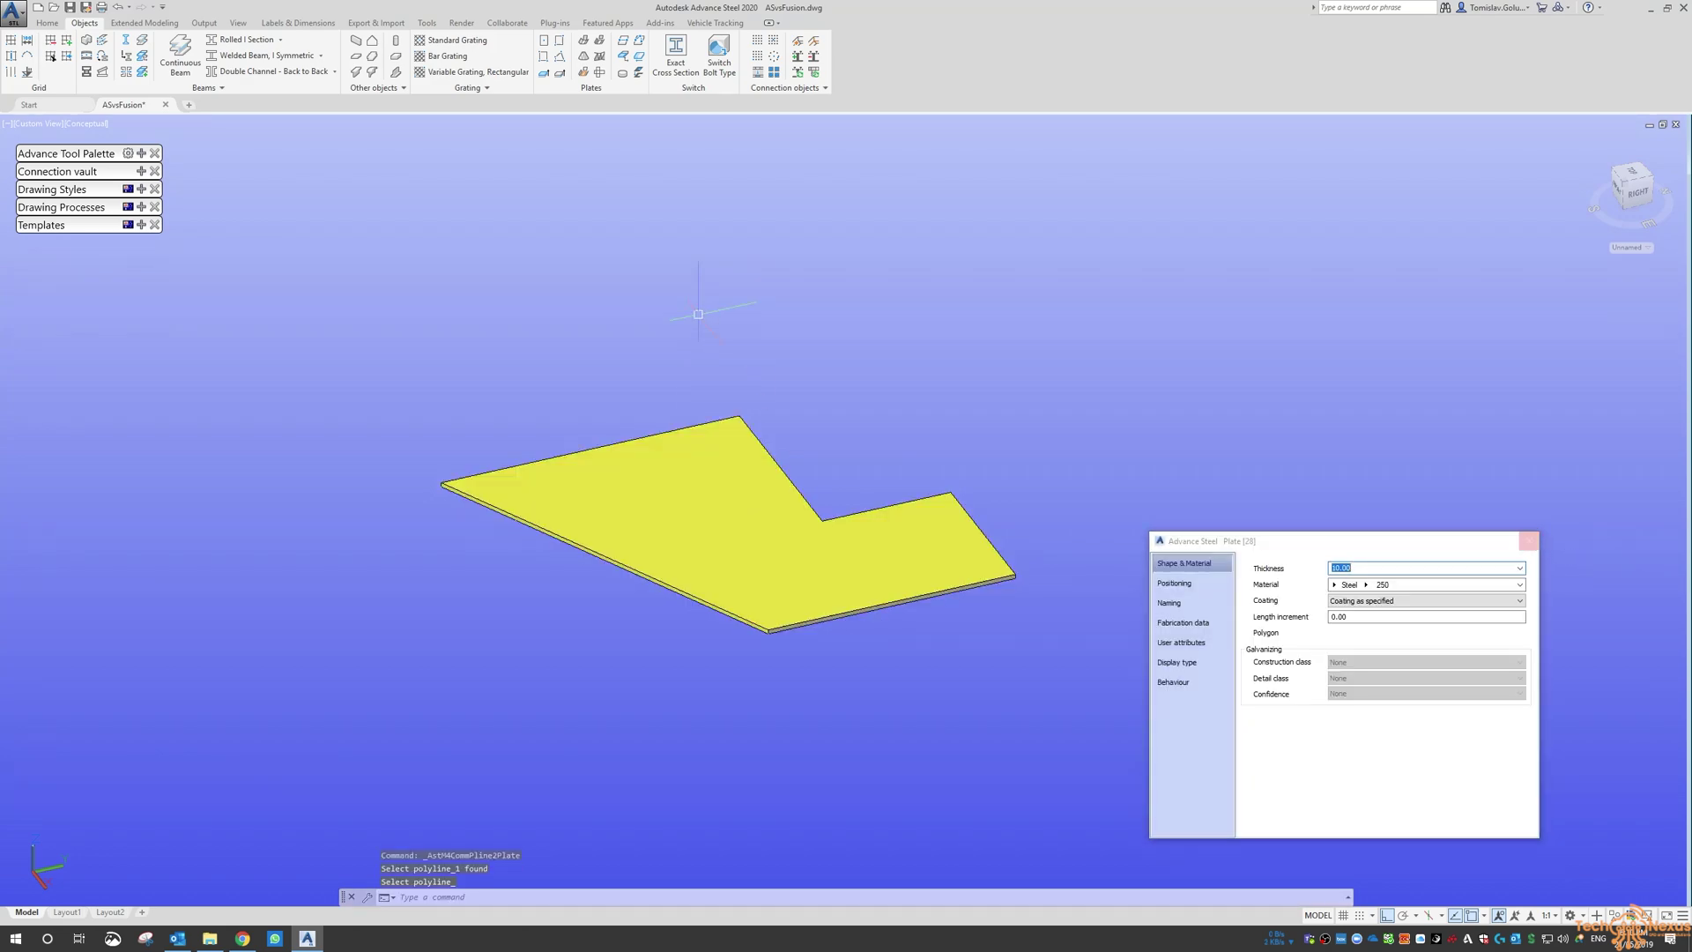
pyautogui.click(1529, 541)
pyautogui.scroll(3, 812, 628)
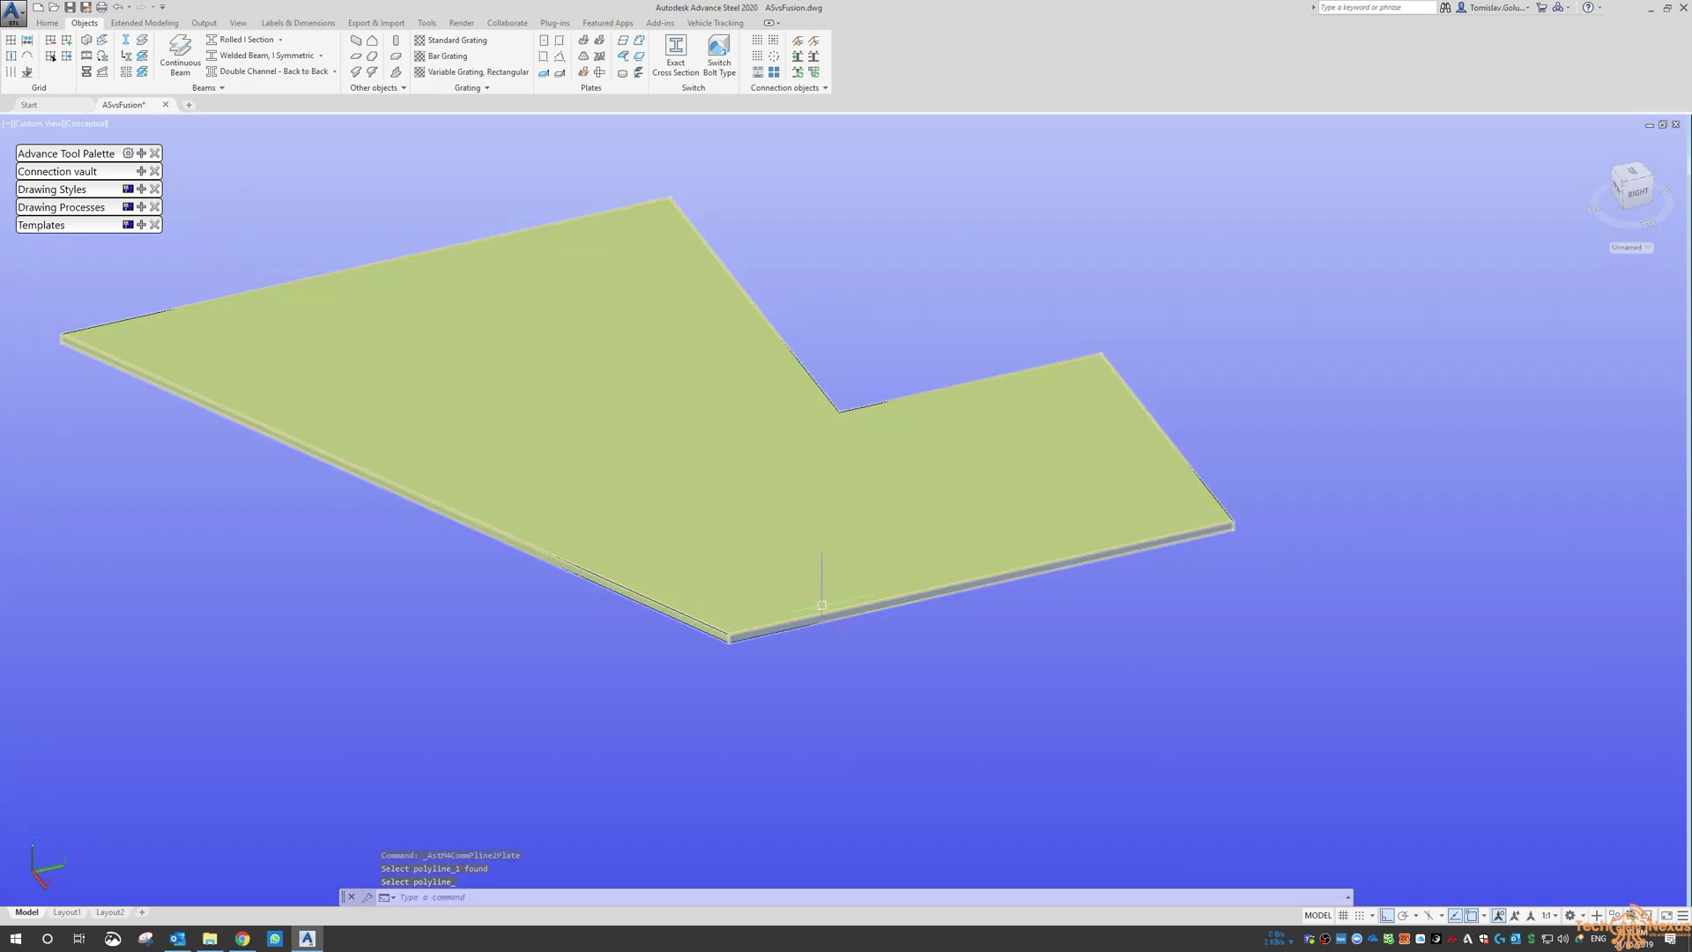
pyautogui.scroll(-4, 783, 513)
# - Erase the custom-shaped plate together with its source polyline
pyautogui.click(861, 473)
pyautogui.click(773, 593)
pyautogui.write('e')
pyautogui.press('Return')
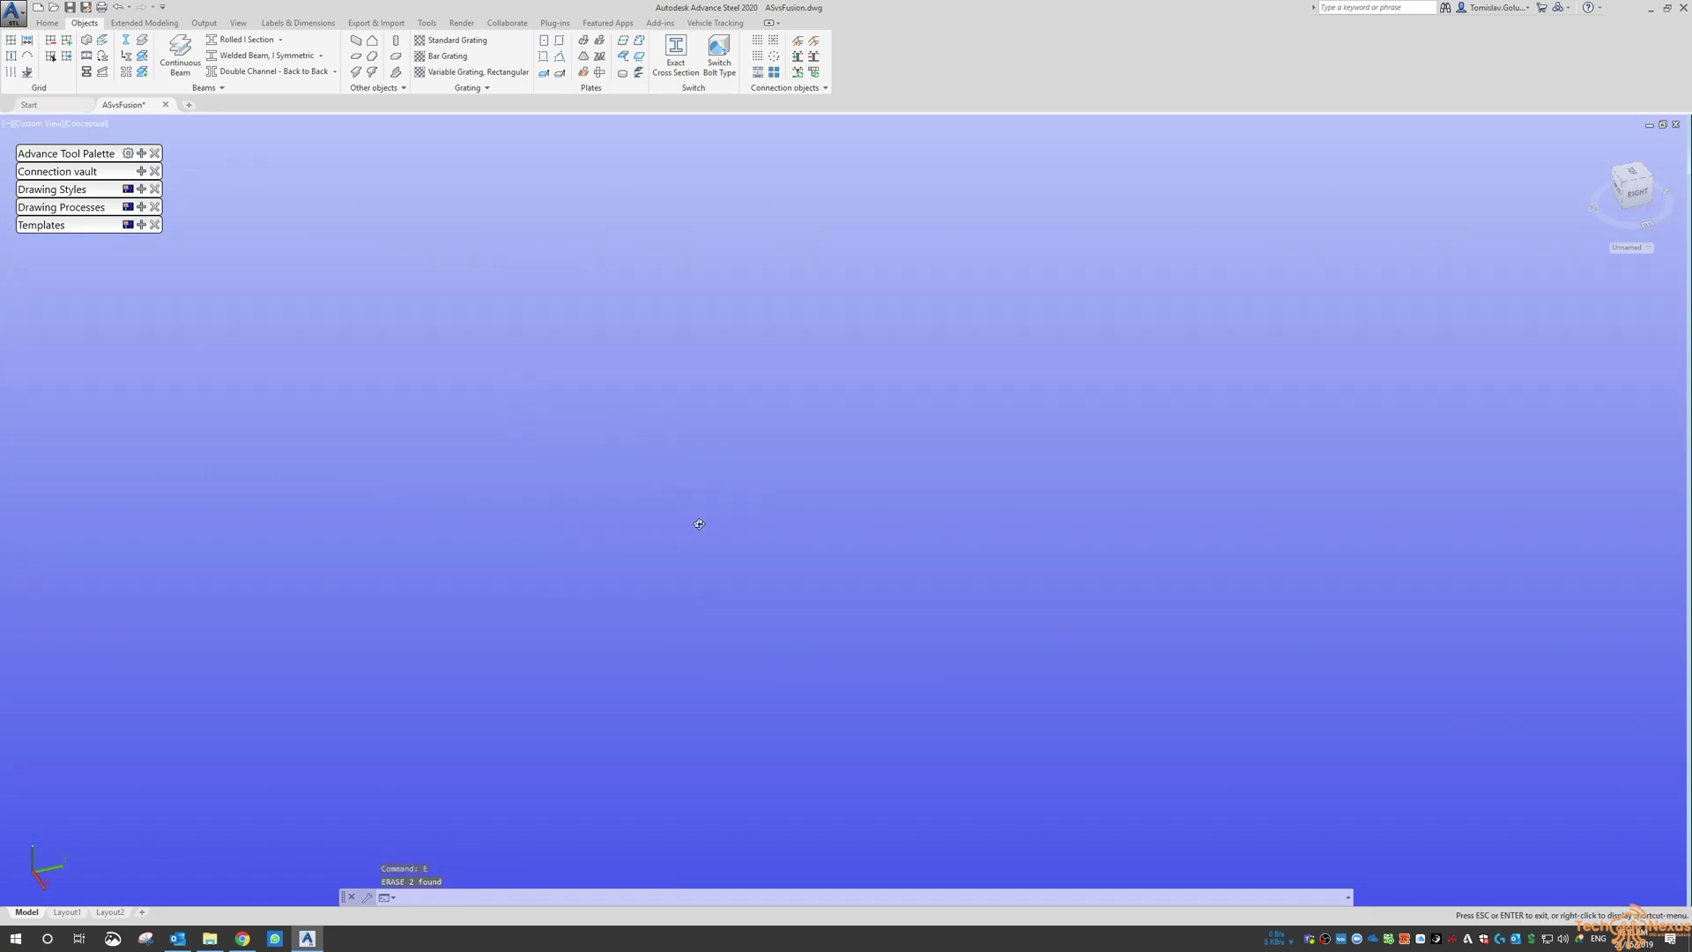
pyautogui.moveTo(619, 335)
pyautogui.keyDown('shift'); pyautogui.mouseDown(button='middle')
pyautogui.moveTo(599, 337)
pyautogui.moveTo(858, 310)
pyautogui.mouseUp(button='middle'); pyautogui.keyUp('shift')
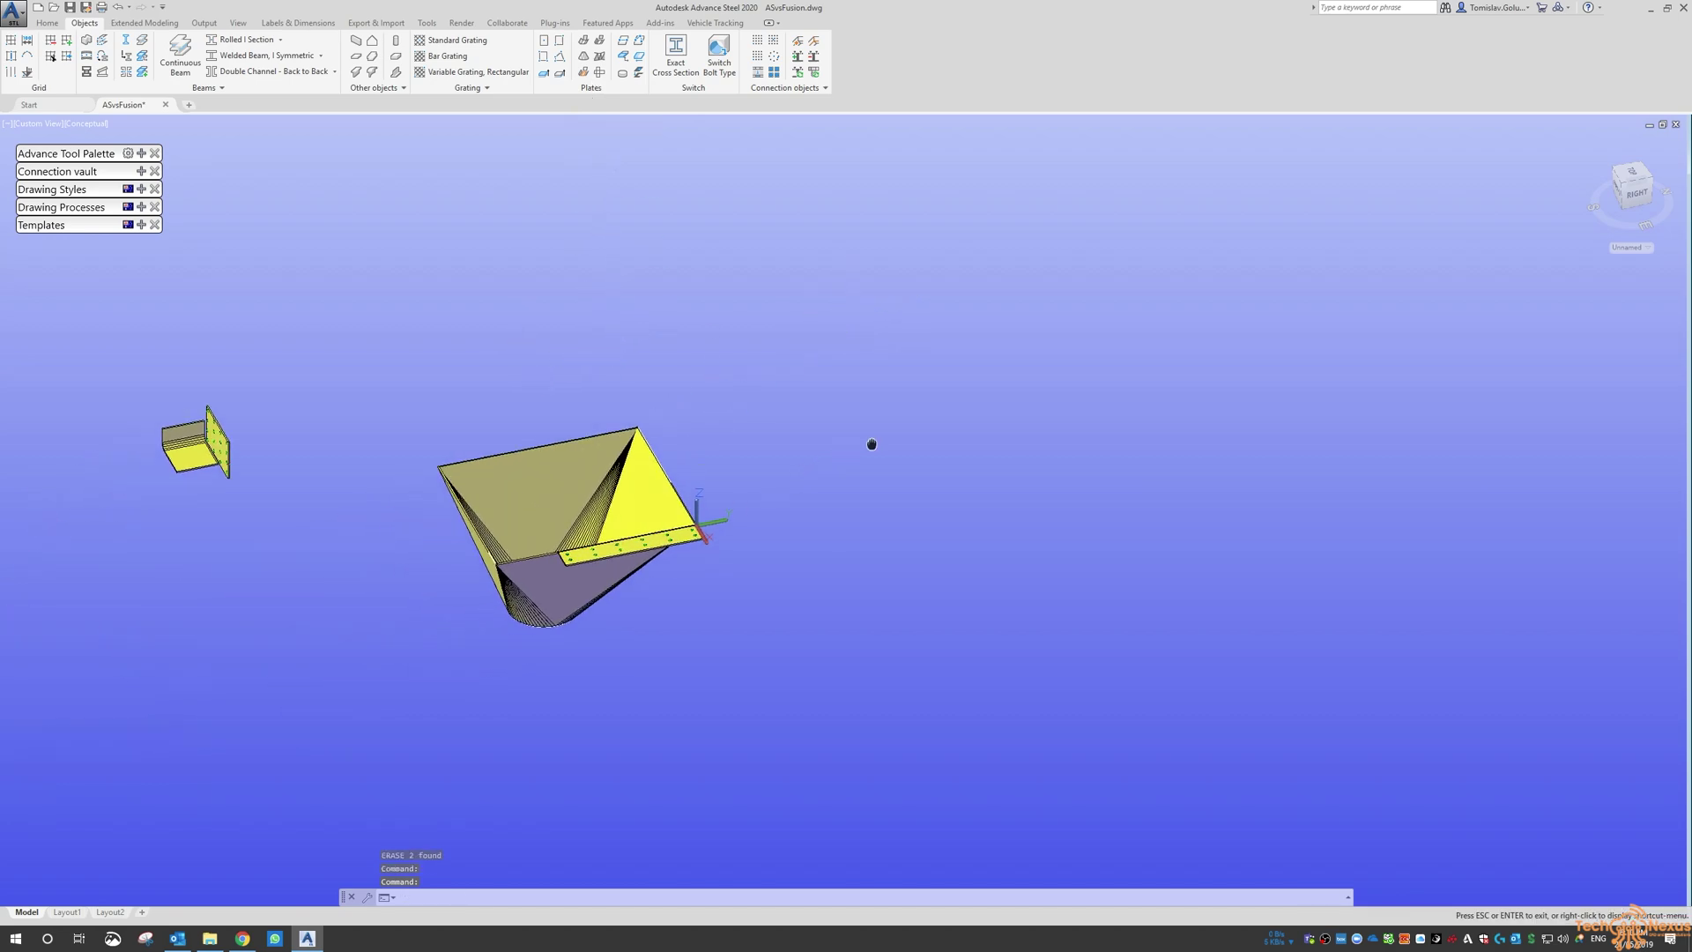
pyautogui.moveTo(510, 393); pyautogui.dragTo(670, 407, button='middle')
pyautogui.keyDown('shift'); pyautogui.moveTo(669, 407); pyautogui.dragTo(793, 400, button='middle'); pyautogui.keyUp('shift')
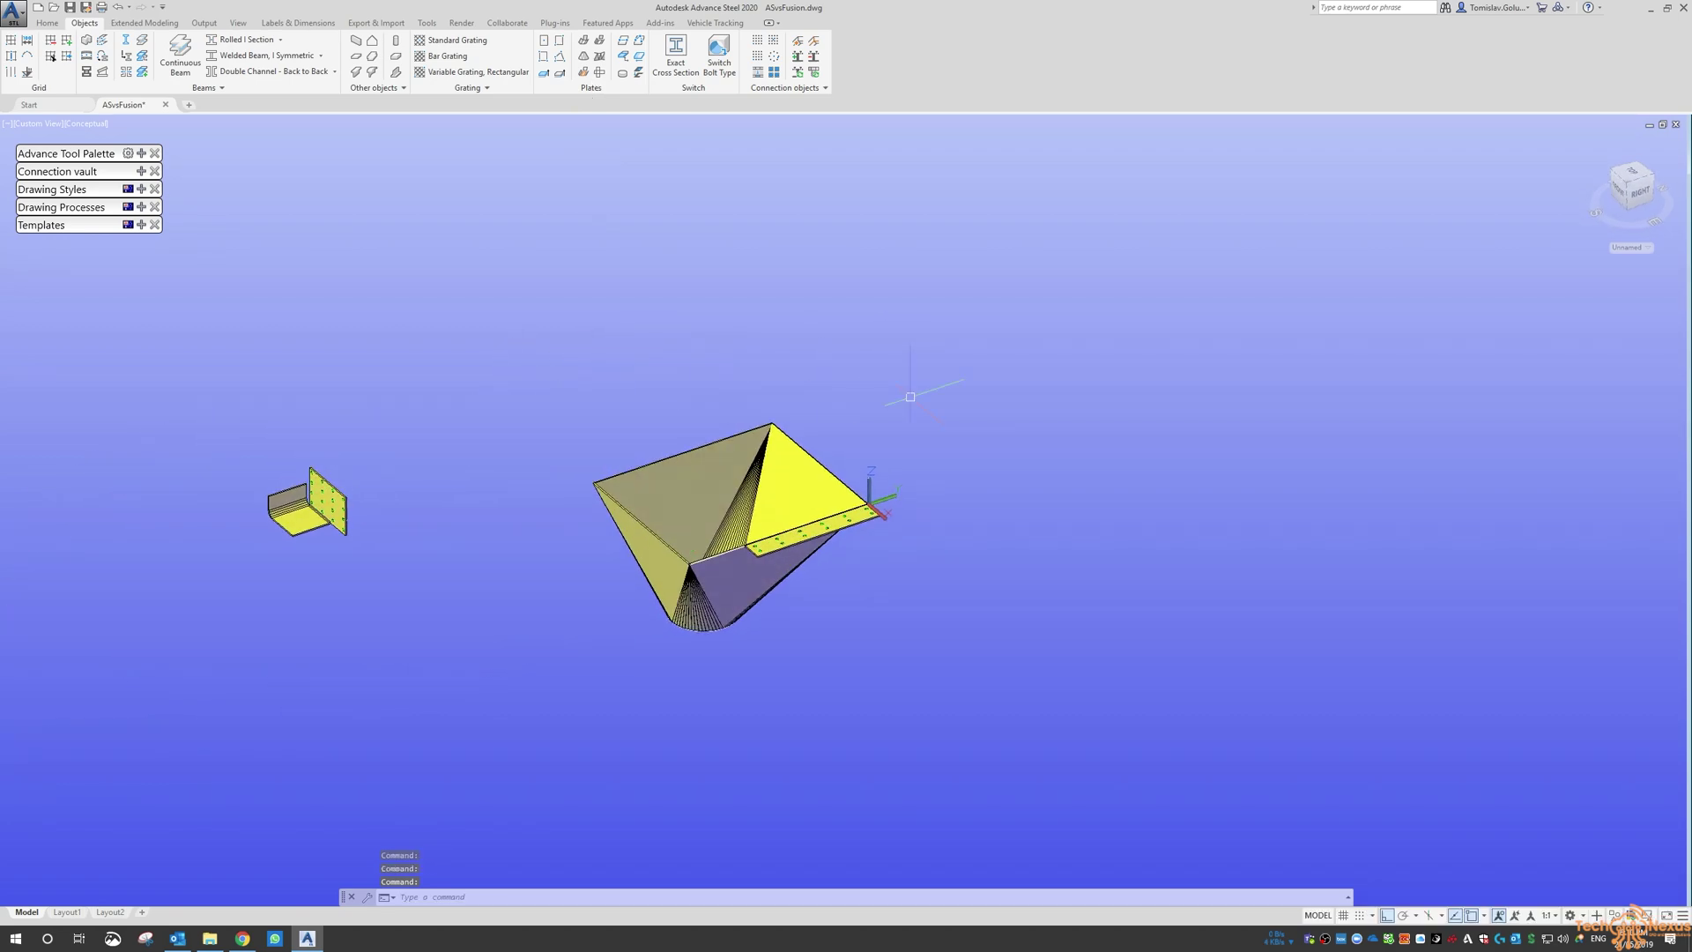
pyautogui.moveTo(910, 396); pyautogui.dragTo(808, 399, button='middle')
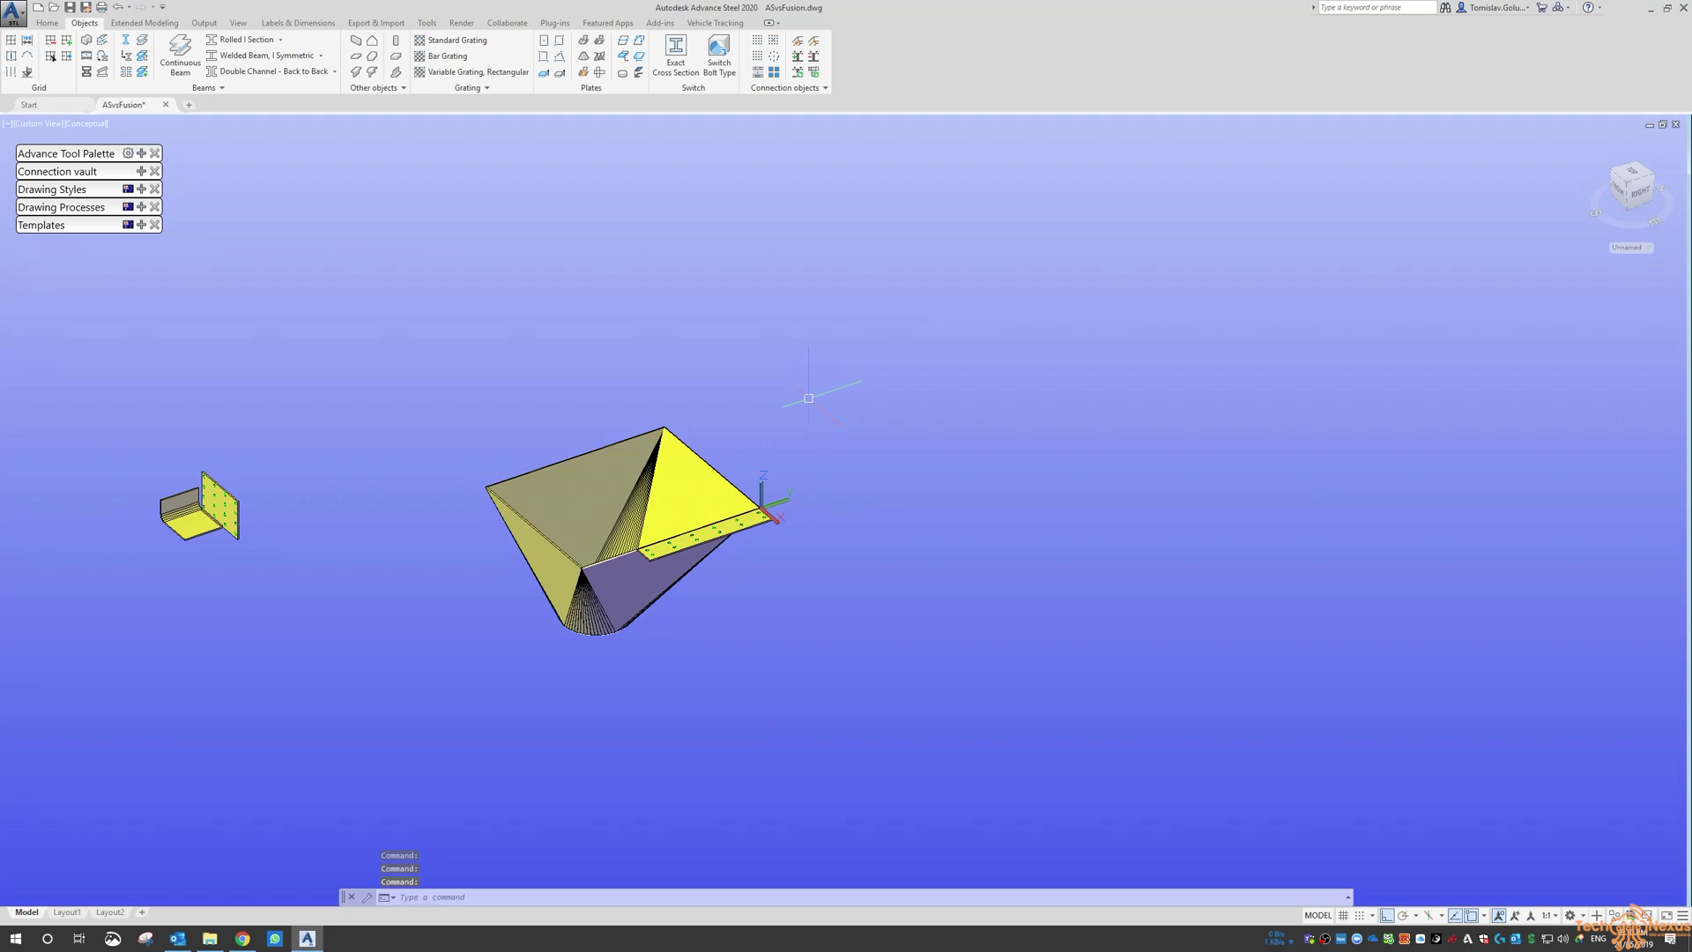